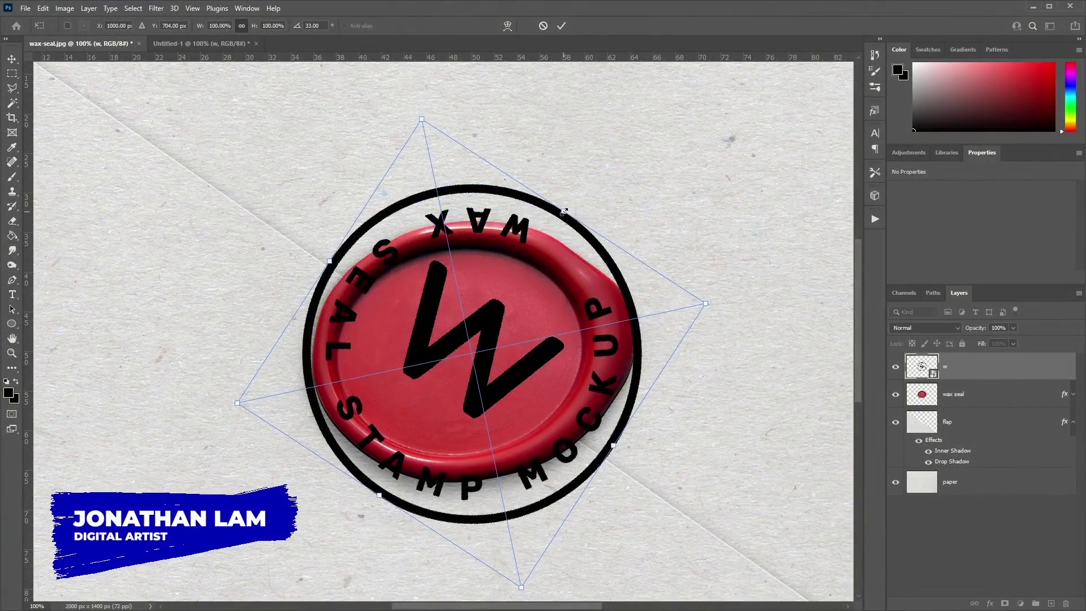
Distort the circular W logo artwork so that it fits inside the inner rim of the wax seal.
{"action": "left_click_drag", "start_coordinate": [564, 212], "coordinate": [521, 255]}
{"action": "left_click_drag", "start_coordinate": [613, 445], "coordinate": [535, 435]}
{"action": "left_click_drag", "start_coordinate": [347, 477], "coordinate": [388, 271]}
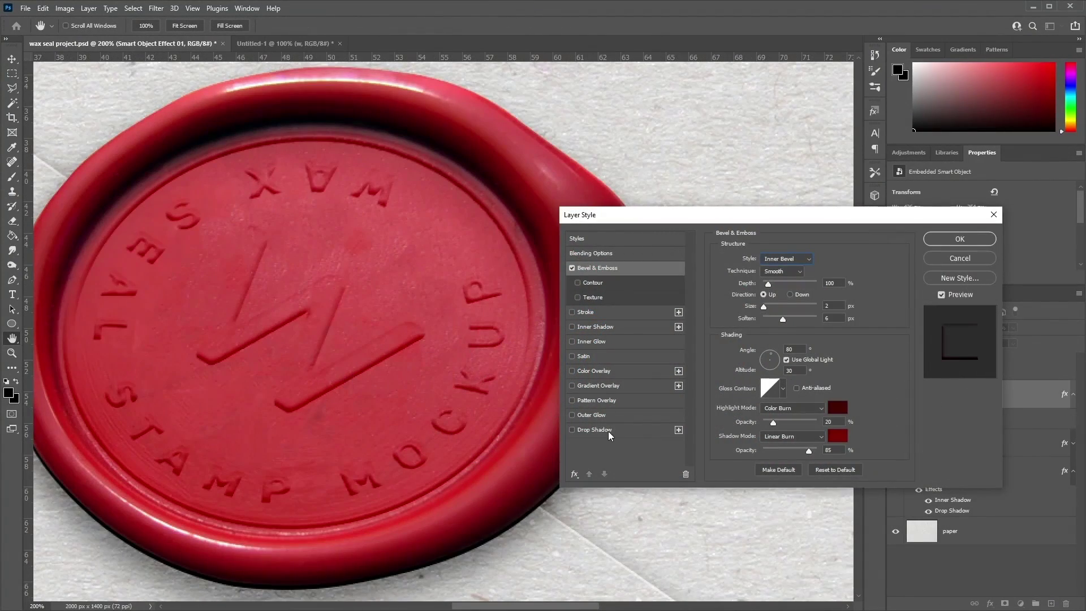
Open the Drop Shadow settings in the layer style of the embossed logo's smart object.
{"action": "left_click", "coordinate": [606, 429]}
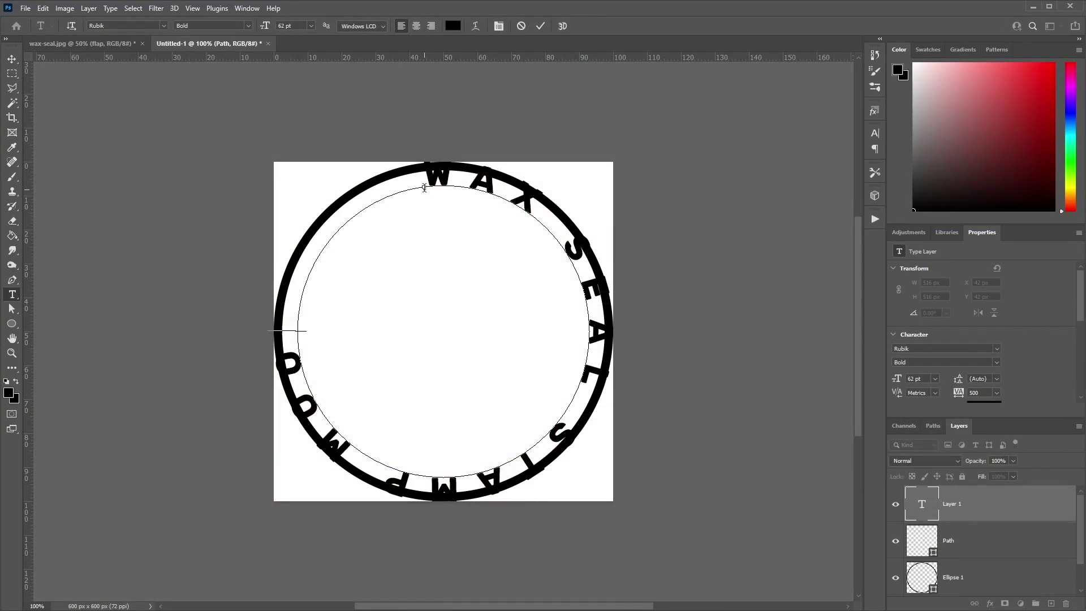
Complete the circular path text so that it reads WAX SEAL STAMP MOCKUP.
{"action": "type", "text": "UKUP"}
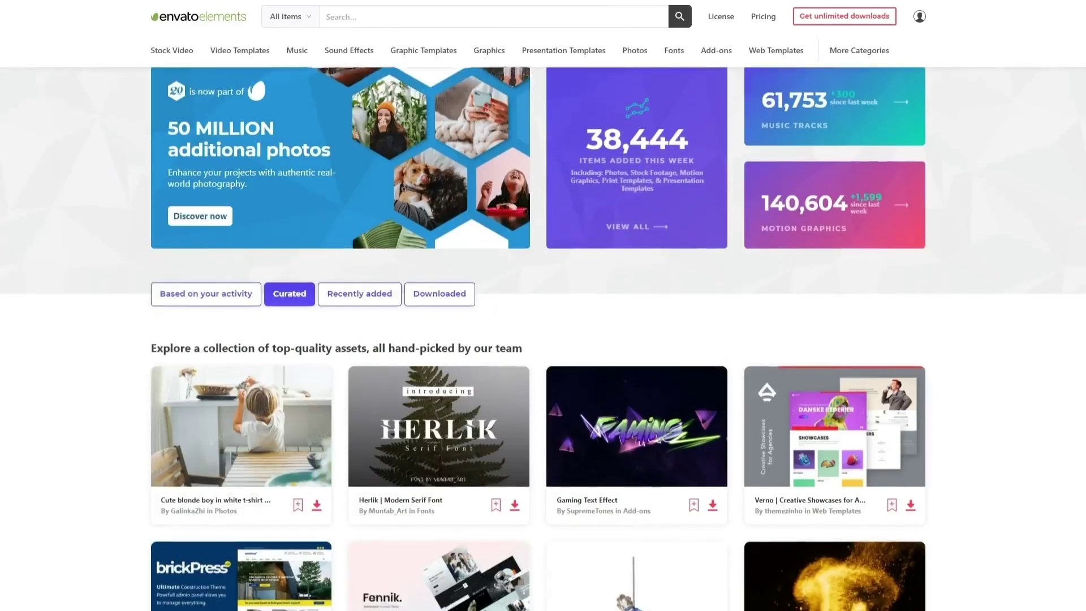
Browse the curated assets and the graphics listings on the Envato Elements site.
{"action": "scroll", "coordinate": [543, 339], "scroll_direction": "down", "scroll_amount": 7}
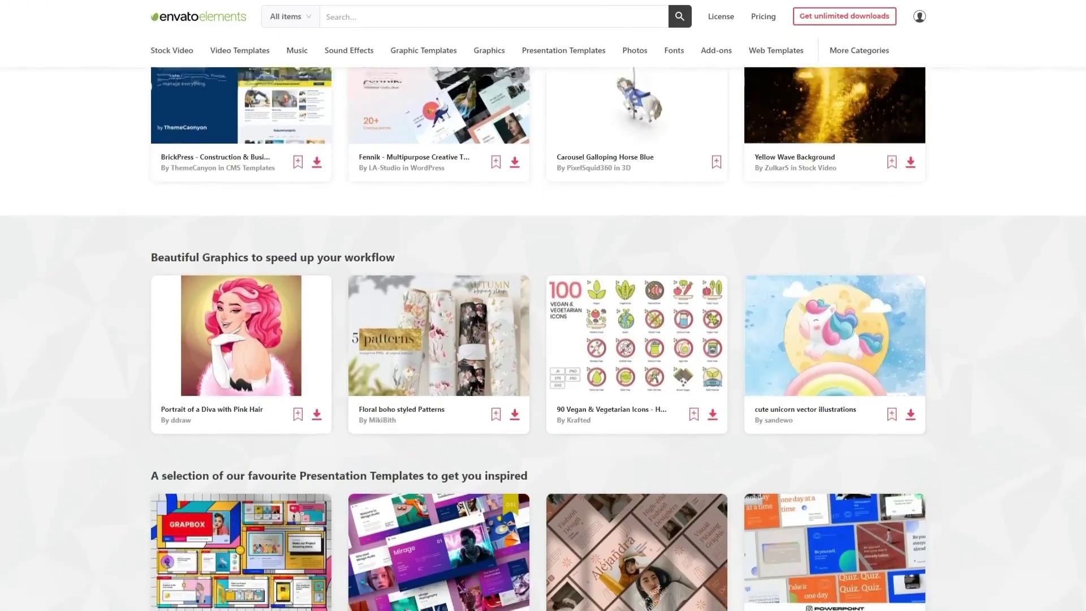
{"action": "scroll", "coordinate": [543, 339], "scroll_direction": "down", "scroll_amount": 6}
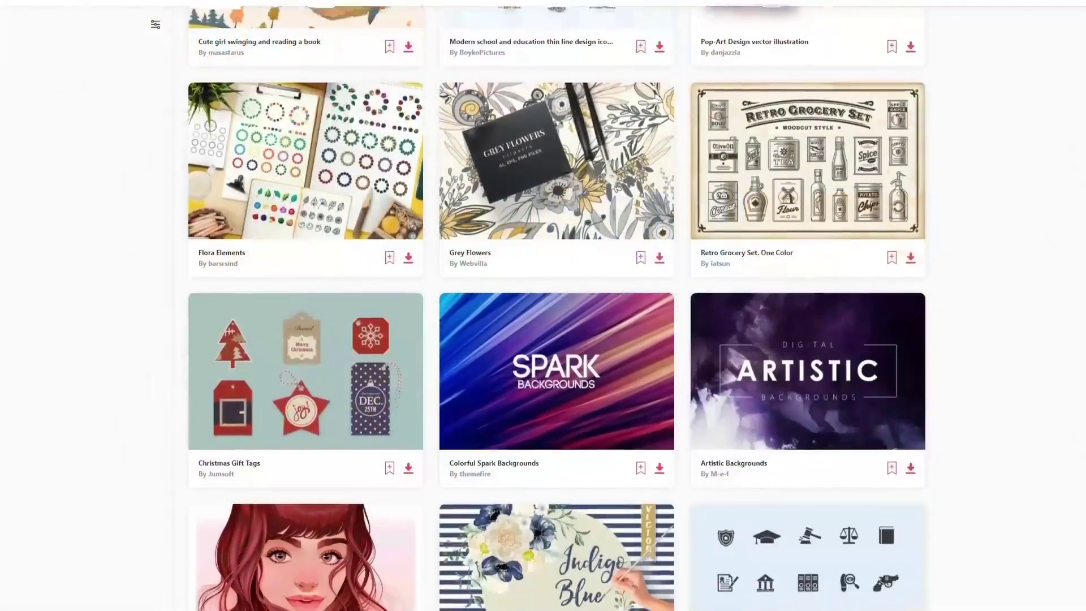
{"action": "scroll", "coordinate": [542, 340], "scroll_direction": "down", "scroll_amount": 3}
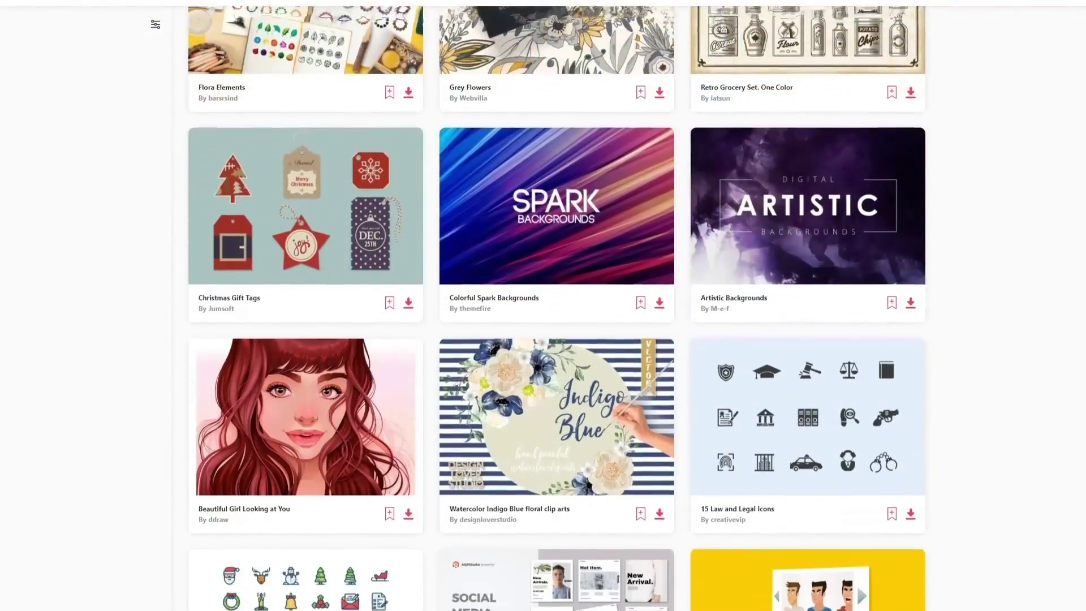
{"action": "scroll", "coordinate": [543, 339], "scroll_direction": "down", "scroll_amount": 12}
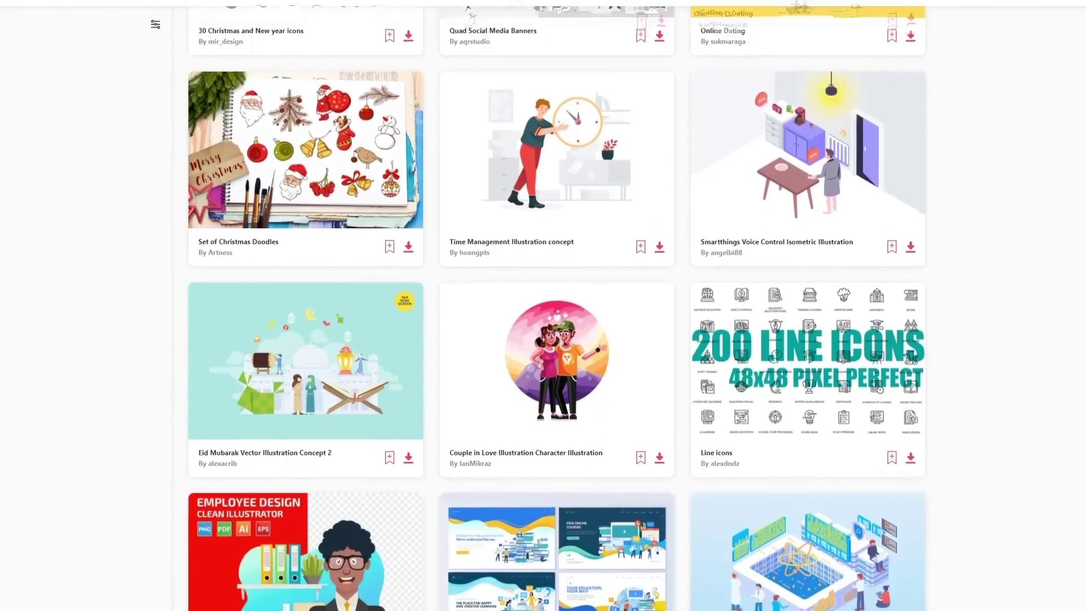
{"action": "scroll", "coordinate": [543, 339], "scroll_direction": "down", "scroll_amount": 12}
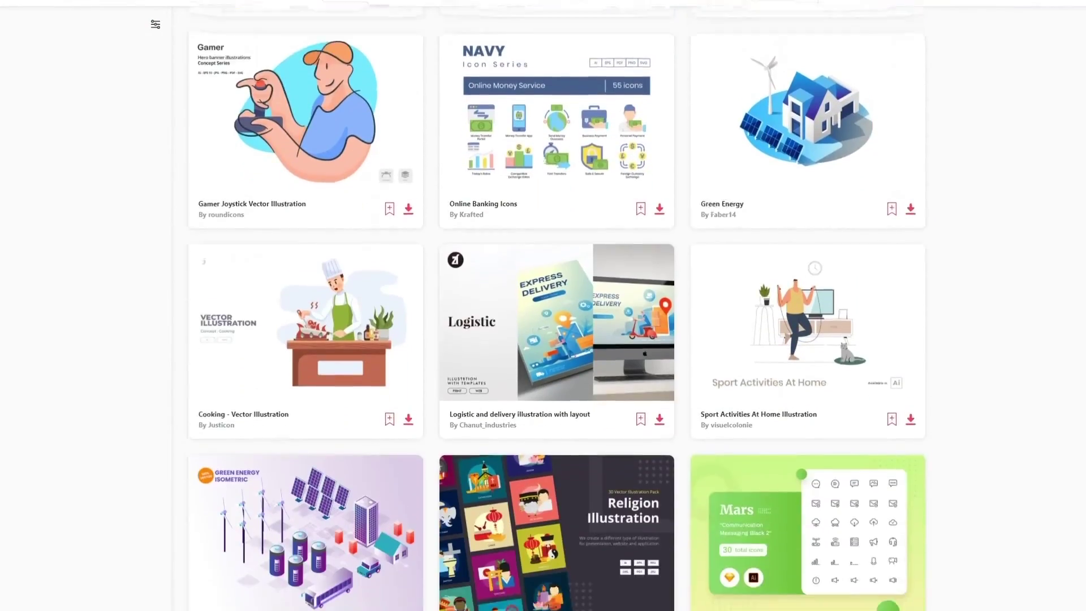
{"action": "scroll", "coordinate": [542, 340], "scroll_direction": "down", "scroll_amount": 8}
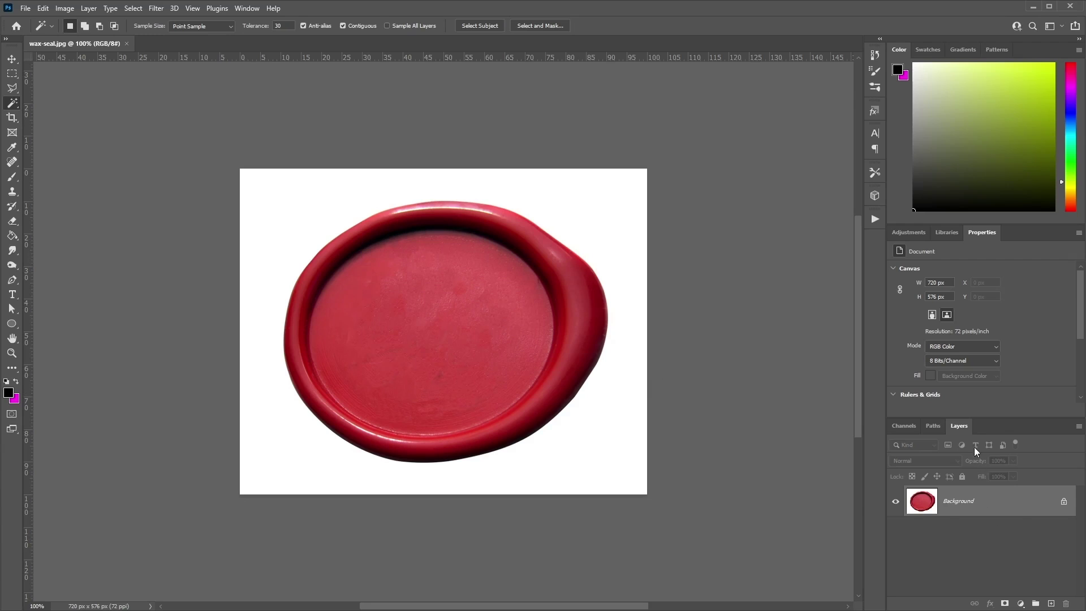
Convert the locked Background into a regular layer named "wax seal".
{"action": "double_click", "coordinate": [972, 507]}
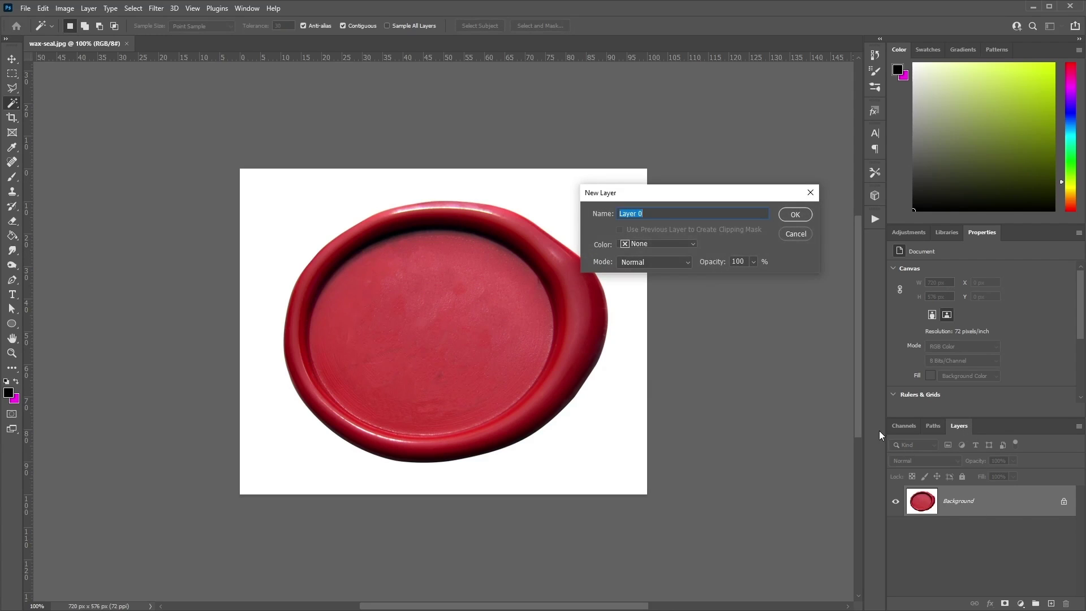
{"action": "type", "text": "wax seal"}
{"action": "key", "text": "Return"}
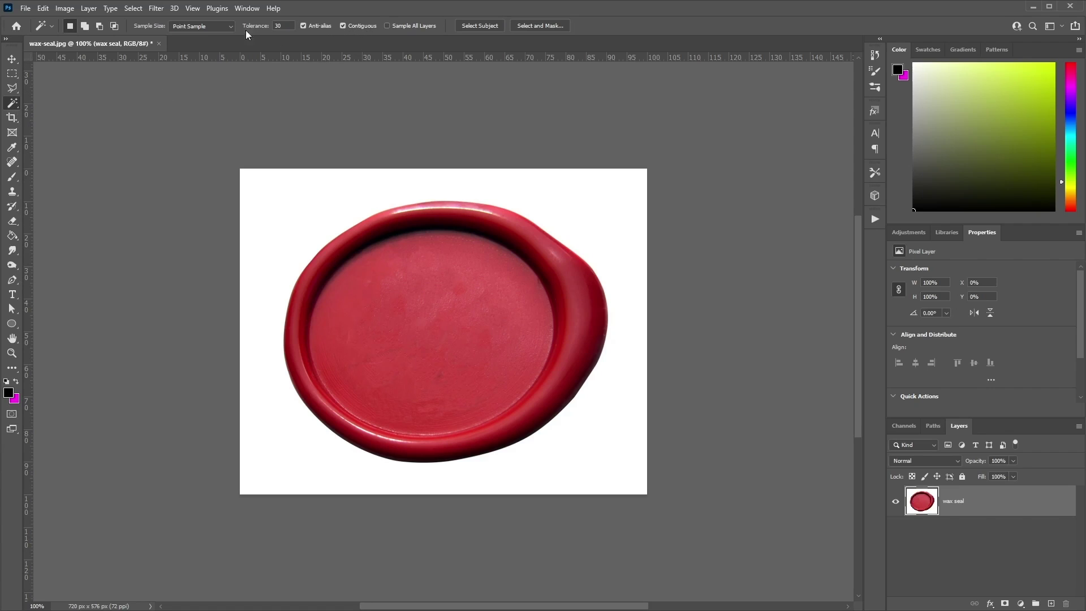
Select the white background around the seal with the Magic Wand and delete it, clearing the selection.
{"action": "left_click", "coordinate": [298, 198]}
{"action": "key", "text": "Delete"}
{"action": "key", "text": "ctrl+d"}
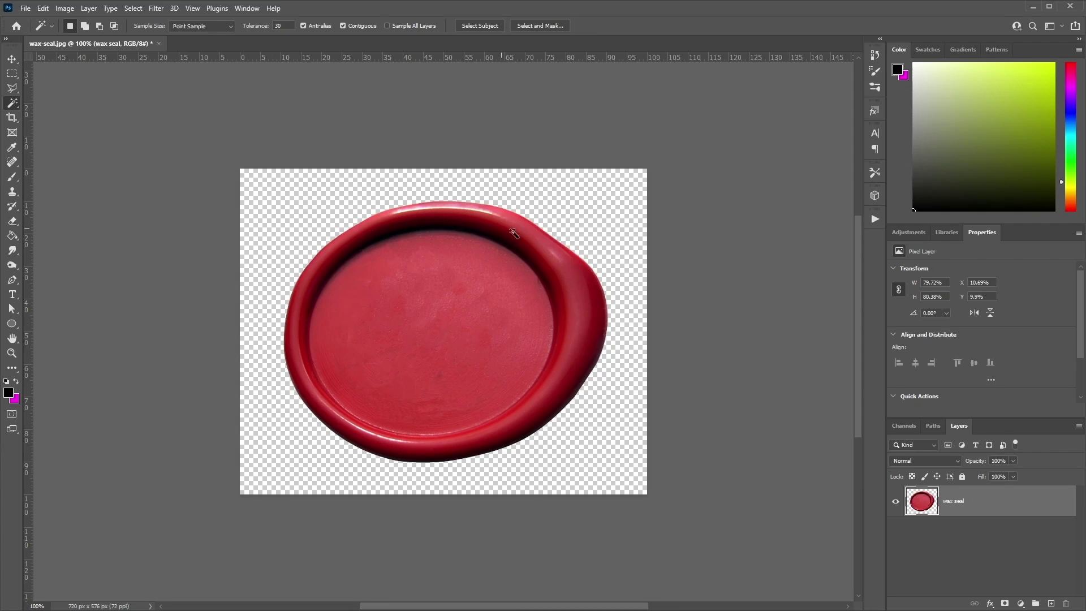
Enlarge the canvas around the wax seal to 2000 pixels wide and 1400 pixels high.
{"action": "key", "text": "z"}
{"action": "left_click", "coordinate": [557, 464], "text": "alt"}
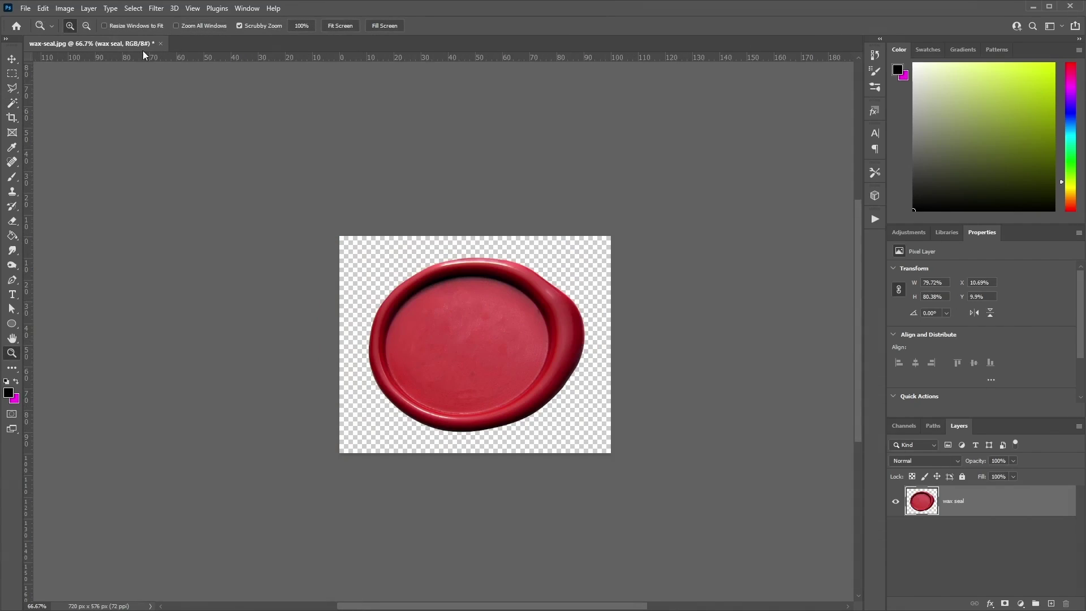
{"action": "left_click", "coordinate": [66, 9]}
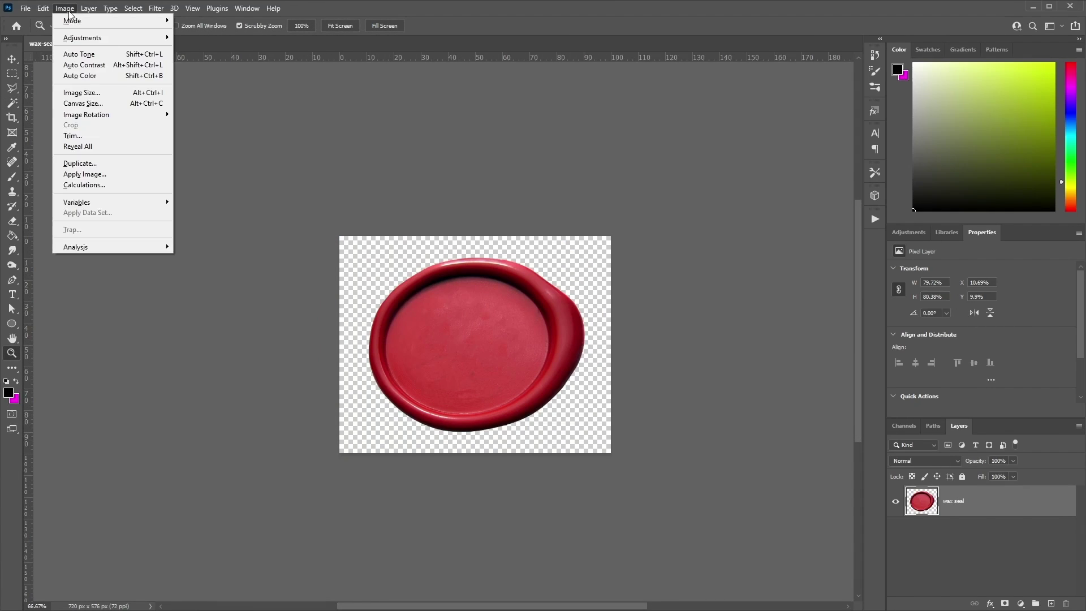
{"action": "left_click", "coordinate": [116, 104]}
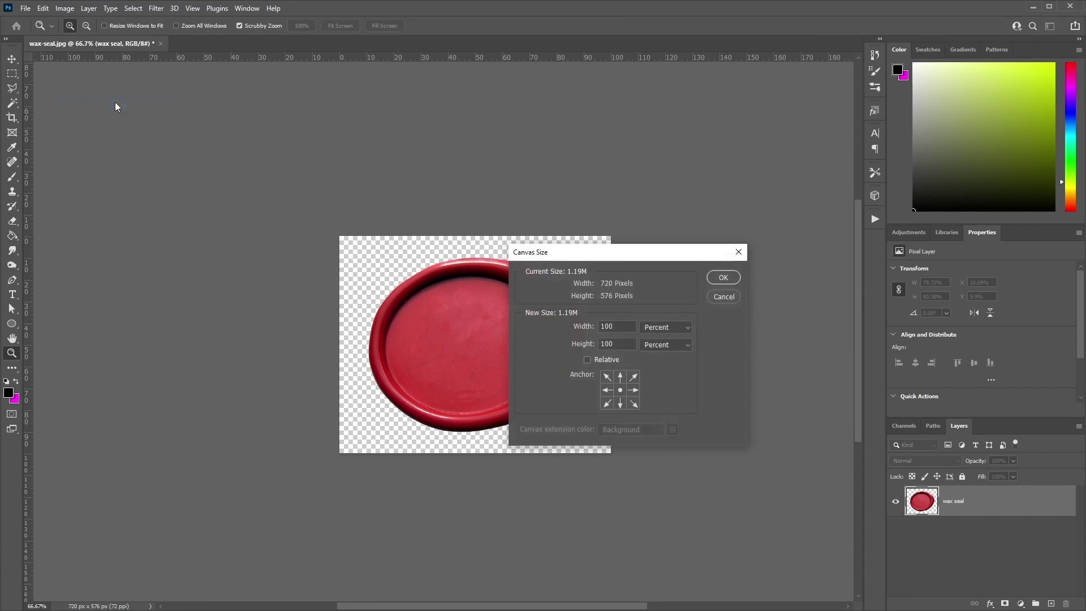
{"action": "left_click", "coordinate": [667, 326]}
{"action": "left_click", "coordinate": [656, 346]}
{"action": "double_click", "coordinate": [623, 328]}
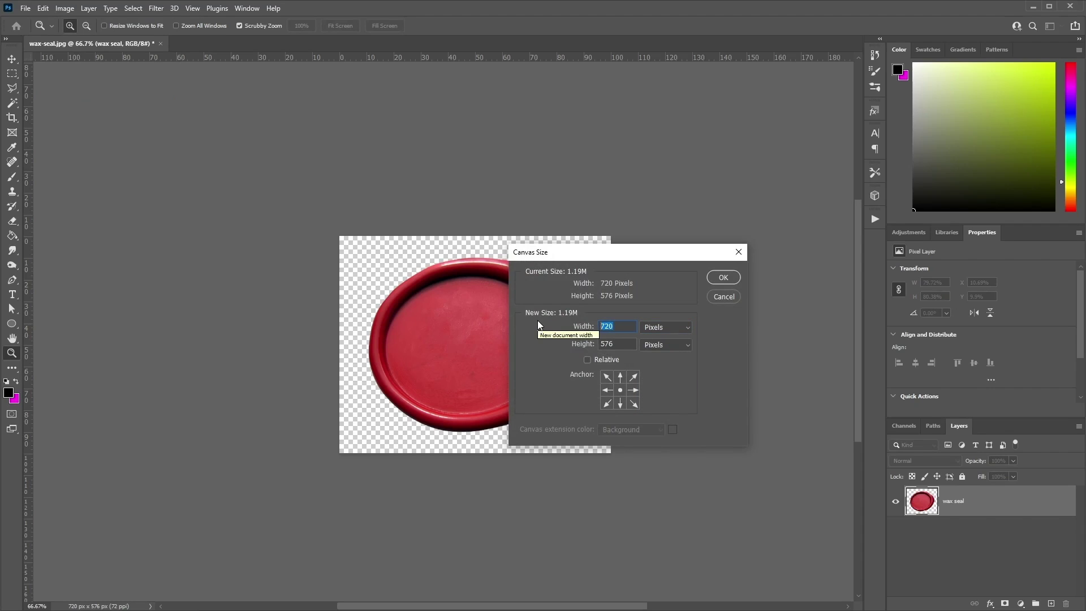
{"action": "type", "text": "2000"}
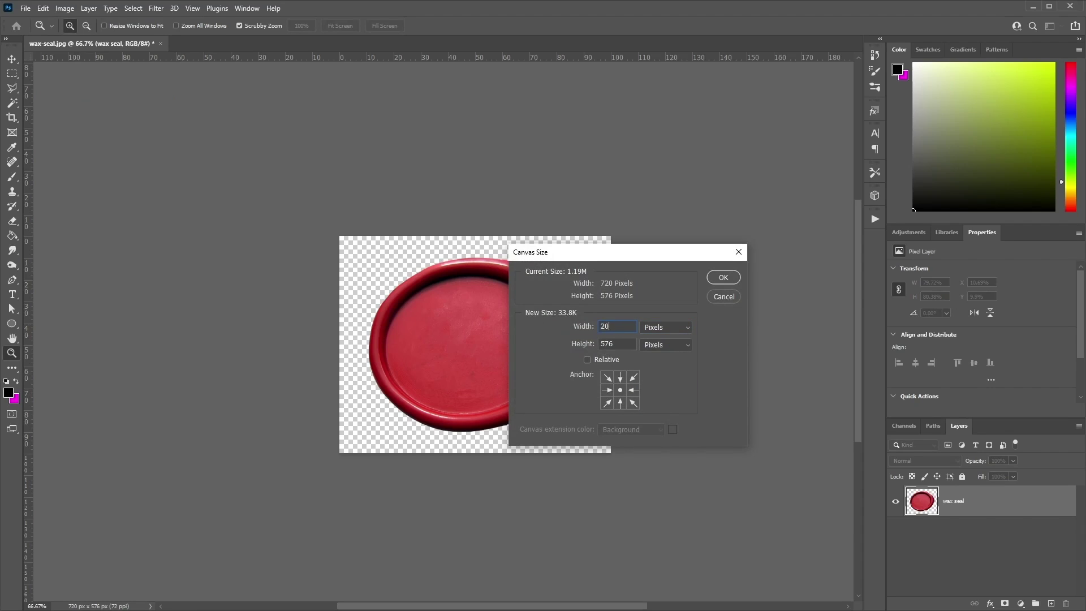
{"action": "key", "text": "Tab"}
{"action": "type", "text": "1400"}
{"action": "left_click", "coordinate": [723, 277]}
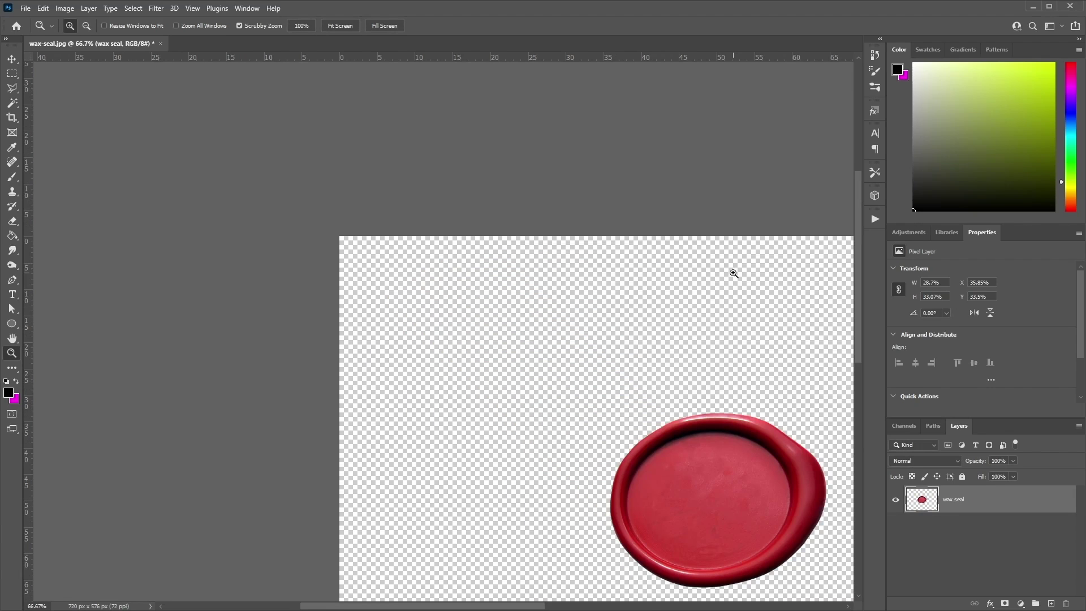
{"action": "key", "text": "ctrl+minus"}
{"action": "left_click_drag", "start_coordinate": [773, 400], "coordinate": [613, 248]}
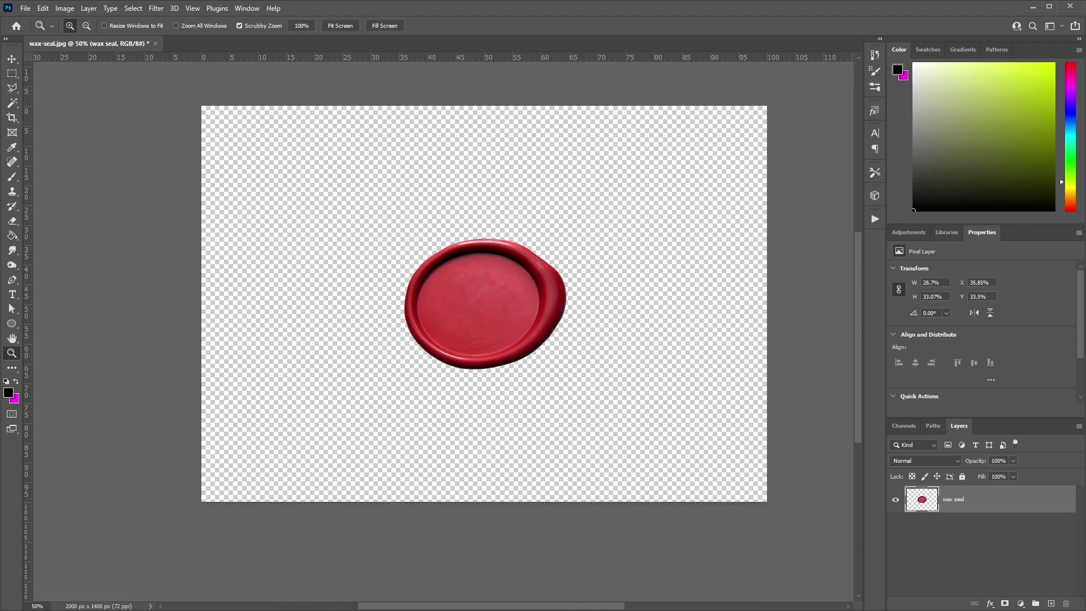
Place the white-paper-texture-with-flecks image beneath the wax seal layer, scaled to about 56.72% to cover the whole canvas.
{"action": "left_click_drag", "start_coordinate": [542, 556], "coordinate": [680, 333]}
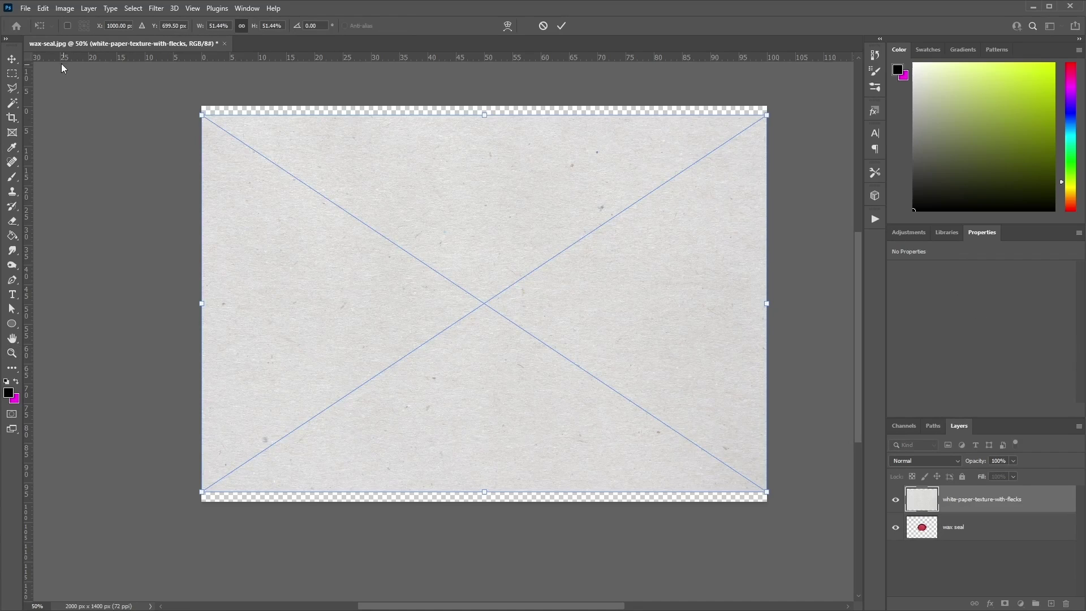
{"action": "left_click_drag", "start_coordinate": [202, 114], "coordinate": [176, 99]}
{"action": "left_click_drag", "start_coordinate": [767, 492], "coordinate": [799, 514]}
{"action": "left_click_drag", "start_coordinate": [716, 380], "coordinate": [711, 376]}
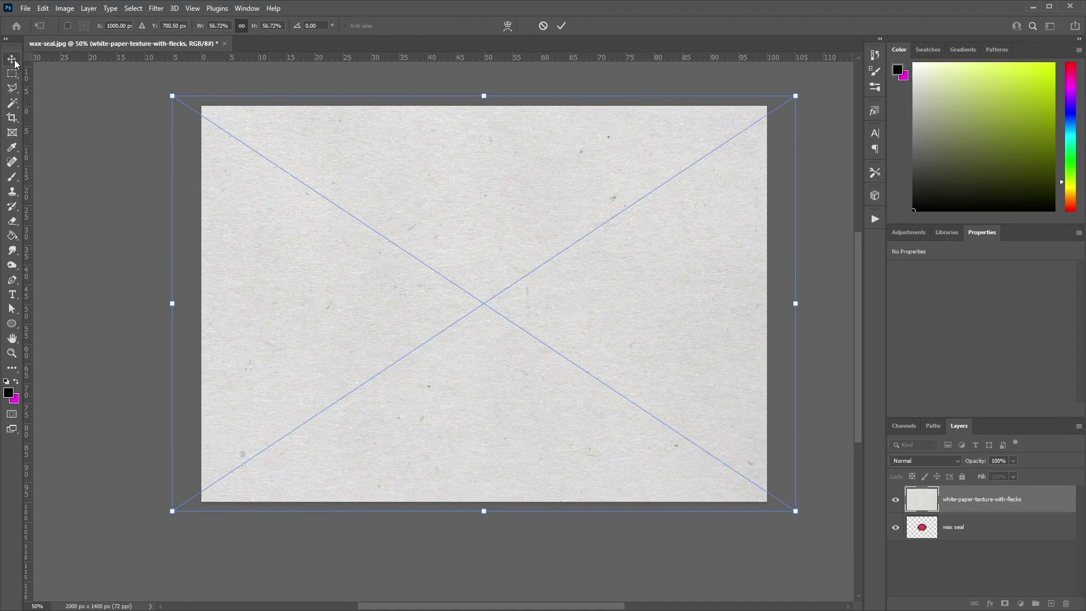
{"action": "left_click", "coordinate": [563, 26]}
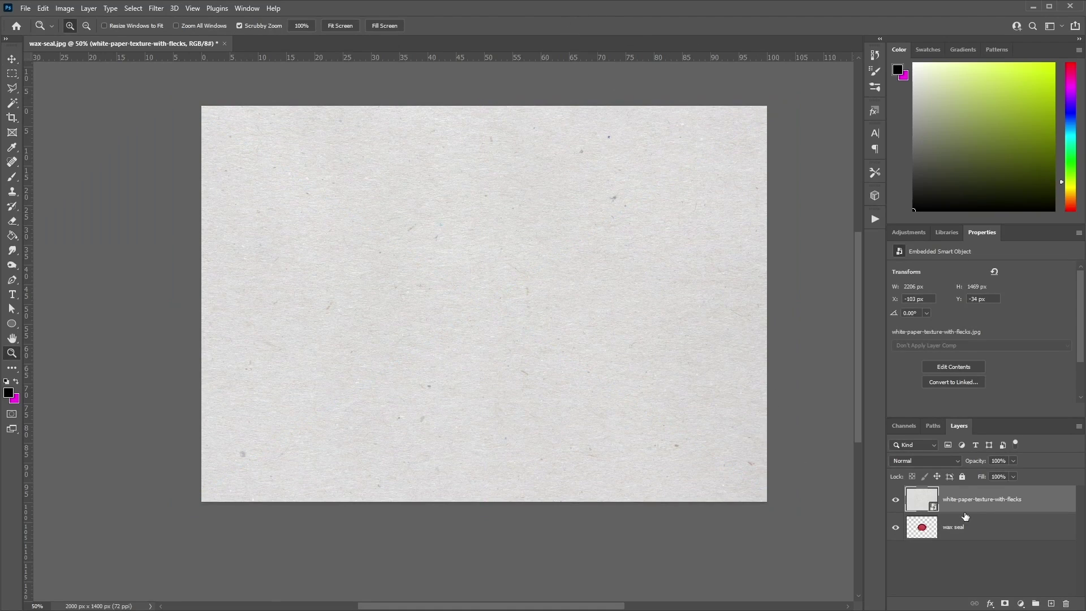
{"action": "left_click_drag", "start_coordinate": [978, 502], "coordinate": [984, 544]}
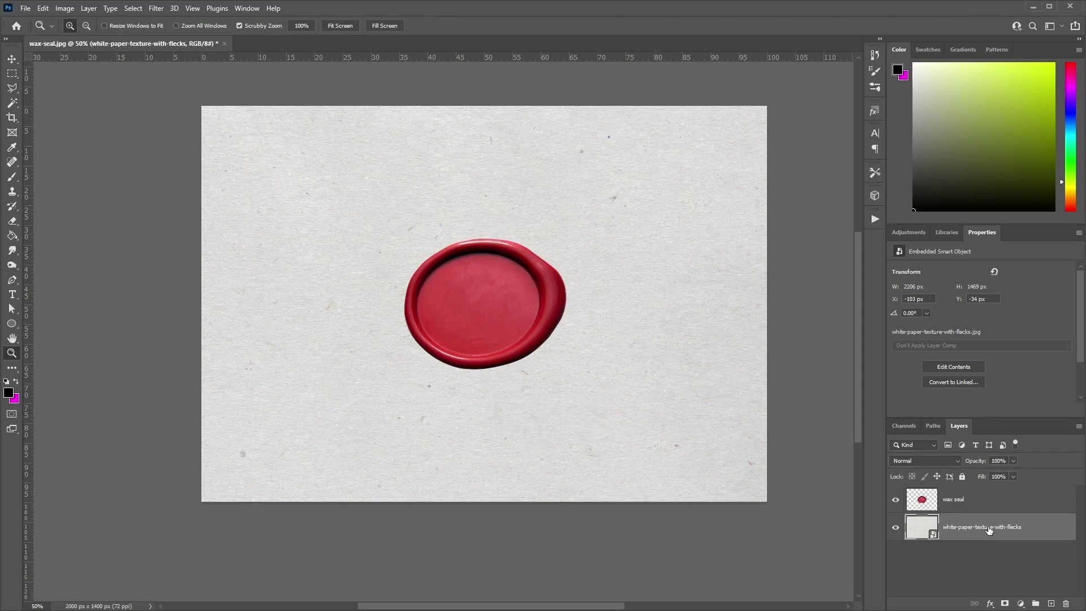
Rename the texture layer "paper" and rasterize it.
{"action": "double_click", "coordinate": [989, 528]}
{"action": "type", "text": "paper"}
{"action": "key", "text": "Return"}
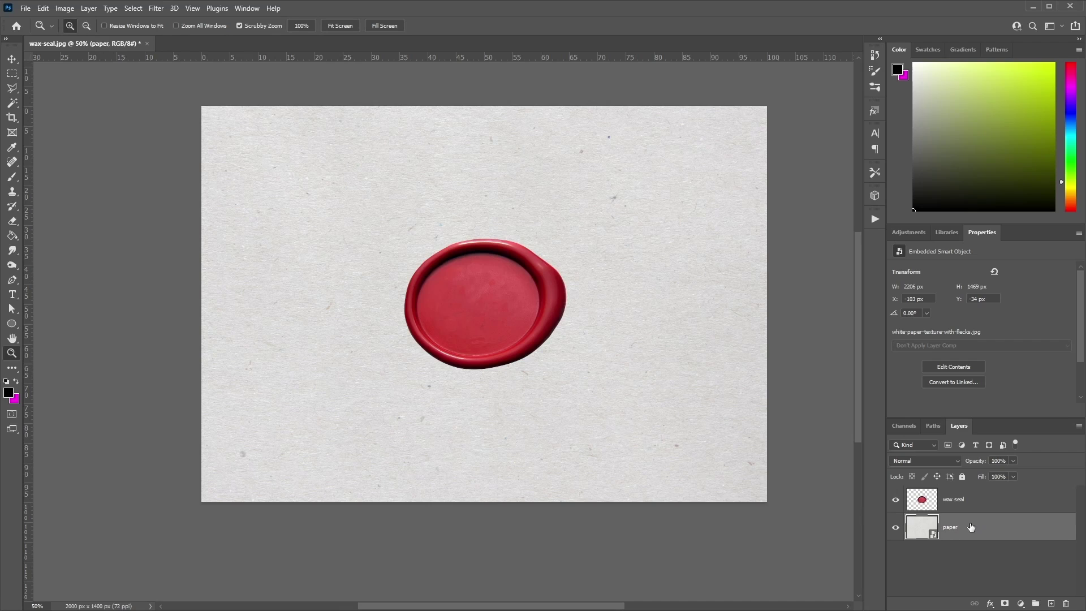
{"action": "right_click", "coordinate": [970, 527]}
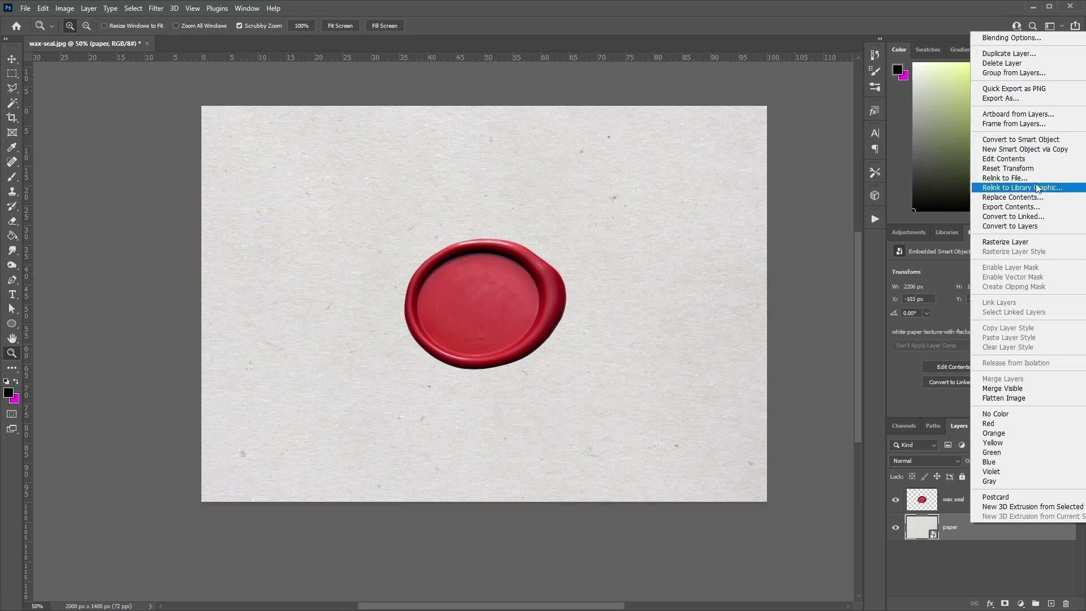
{"action": "left_click", "coordinate": [1024, 244]}
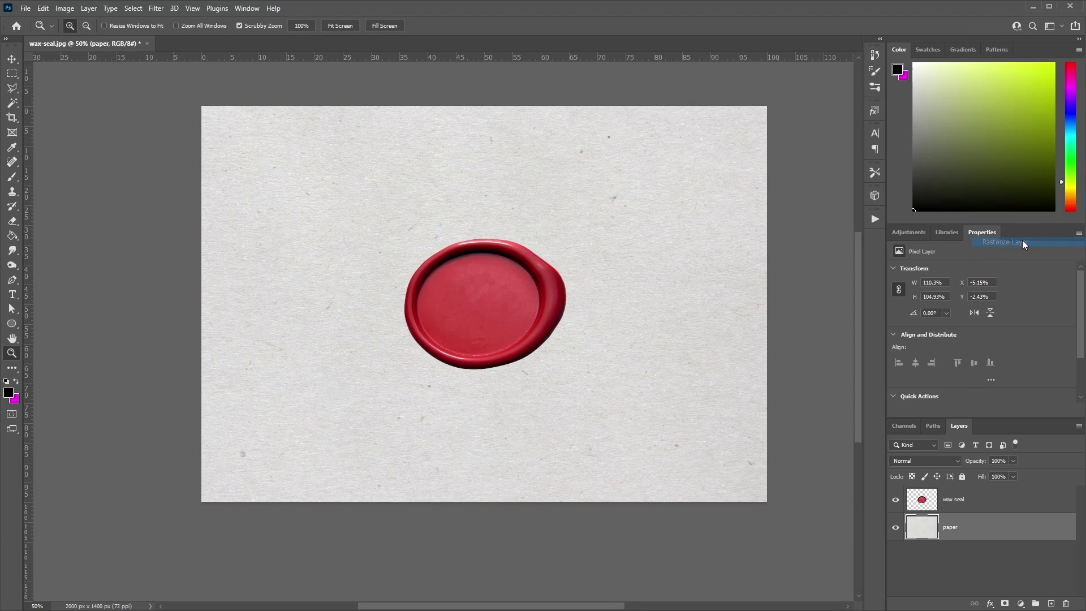
Select the paper's lower-left diagonal half with the Polygonal Lasso and copy it to a new layer.
{"action": "left_click", "coordinate": [12, 89]}
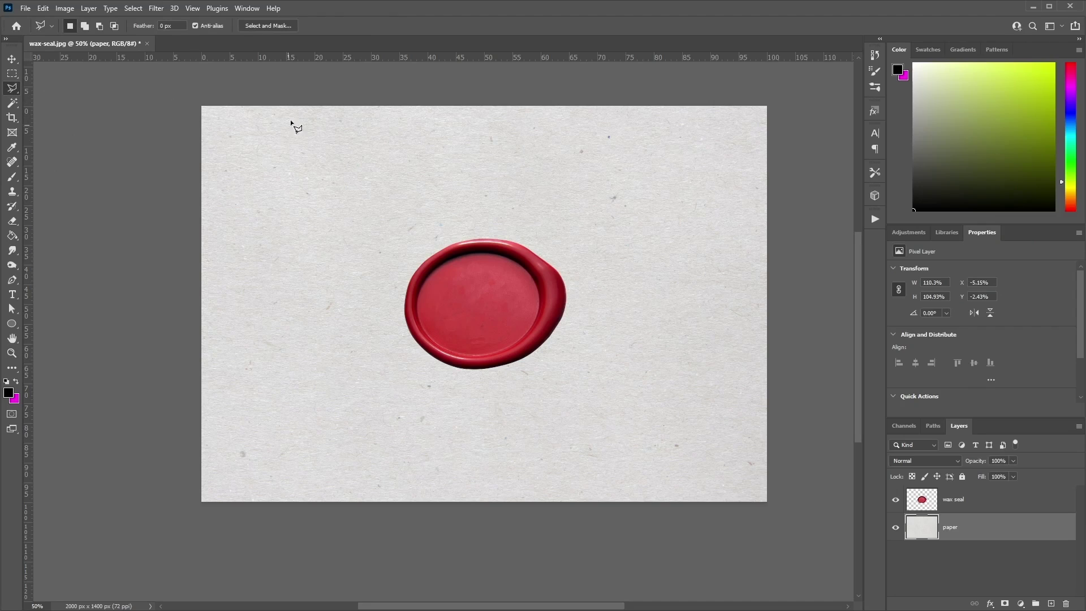
{"action": "left_click", "coordinate": [178, 98]}
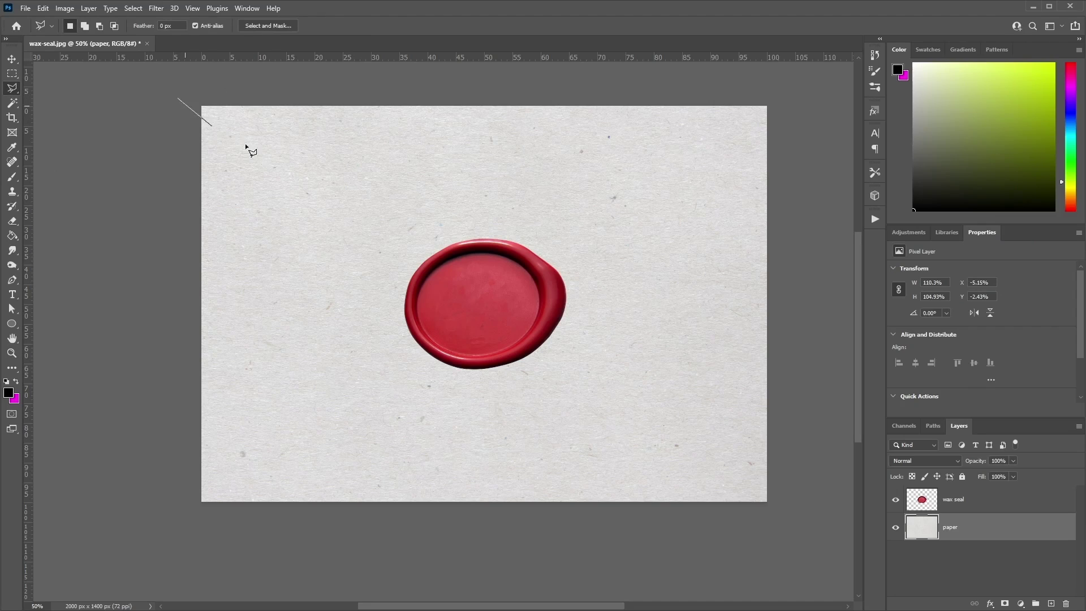
{"action": "left_click", "coordinate": [777, 514]}
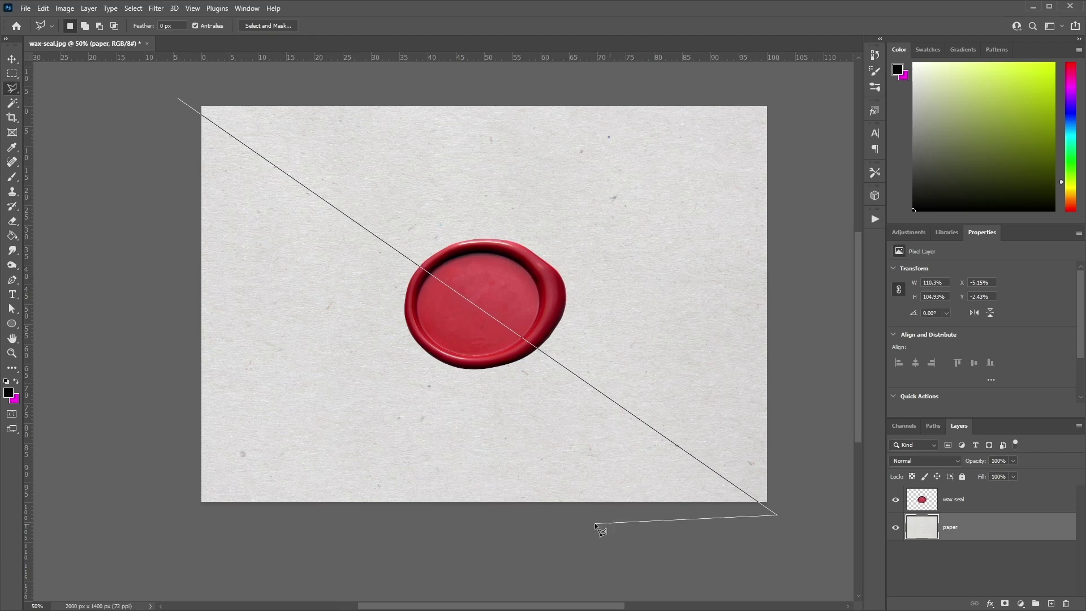
{"action": "left_click", "coordinate": [183, 516]}
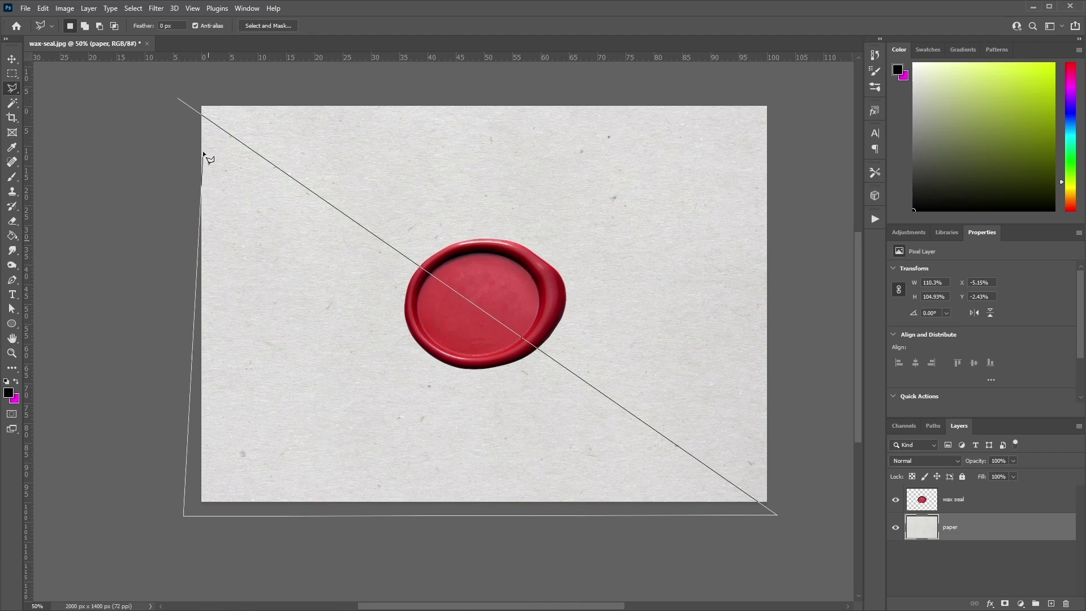
{"action": "left_click", "coordinate": [179, 102]}
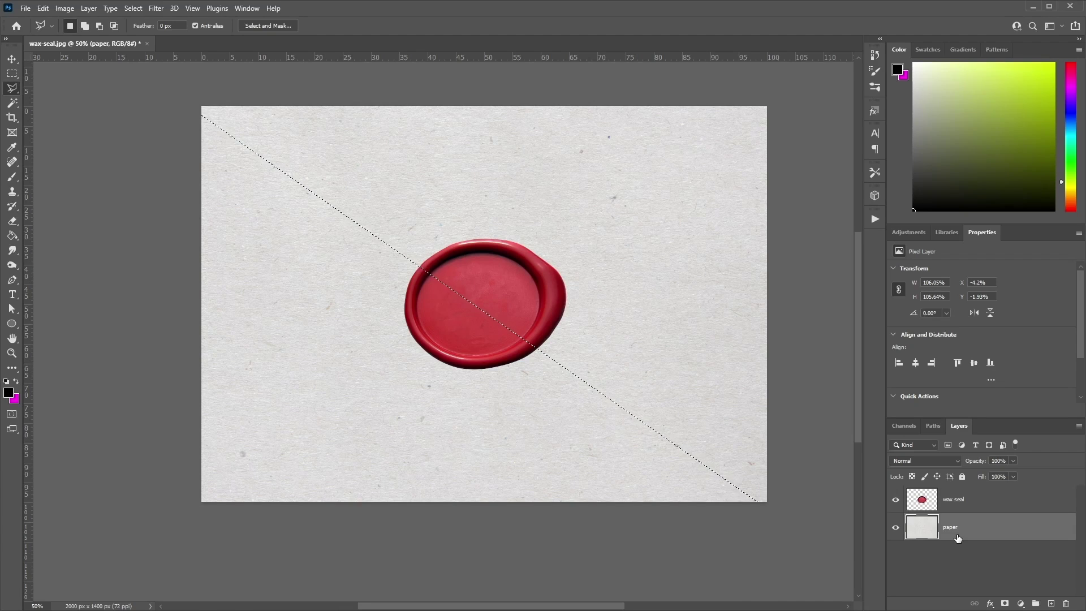
{"action": "key", "text": "ctrl+j"}
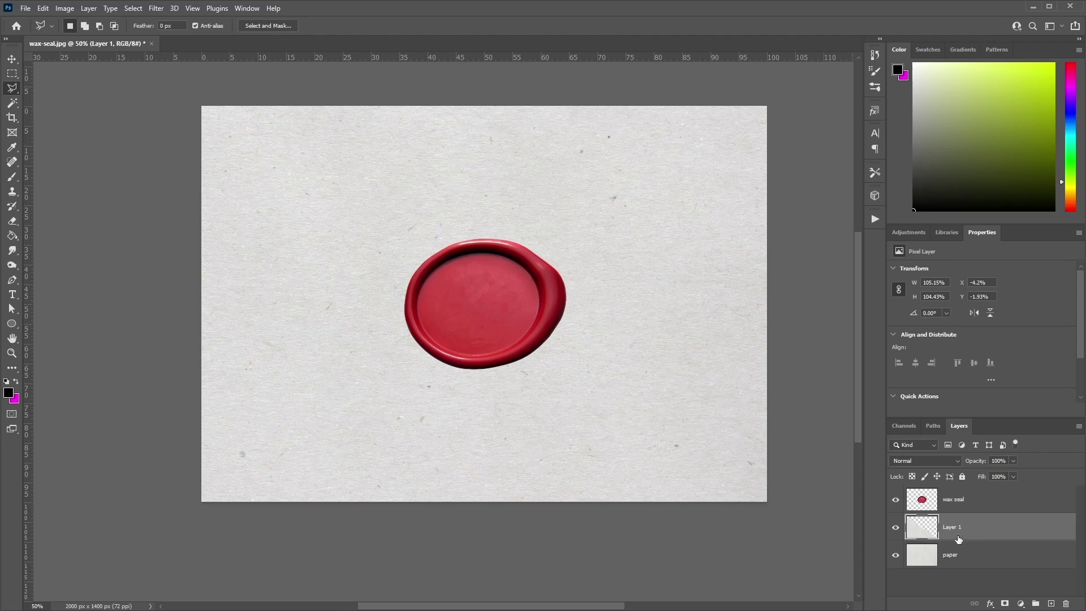
Rename the layer holding the copied diagonal half of the paper as "flap".
{"action": "left_click_drag", "start_coordinate": [977, 533], "coordinate": [982, 502]}
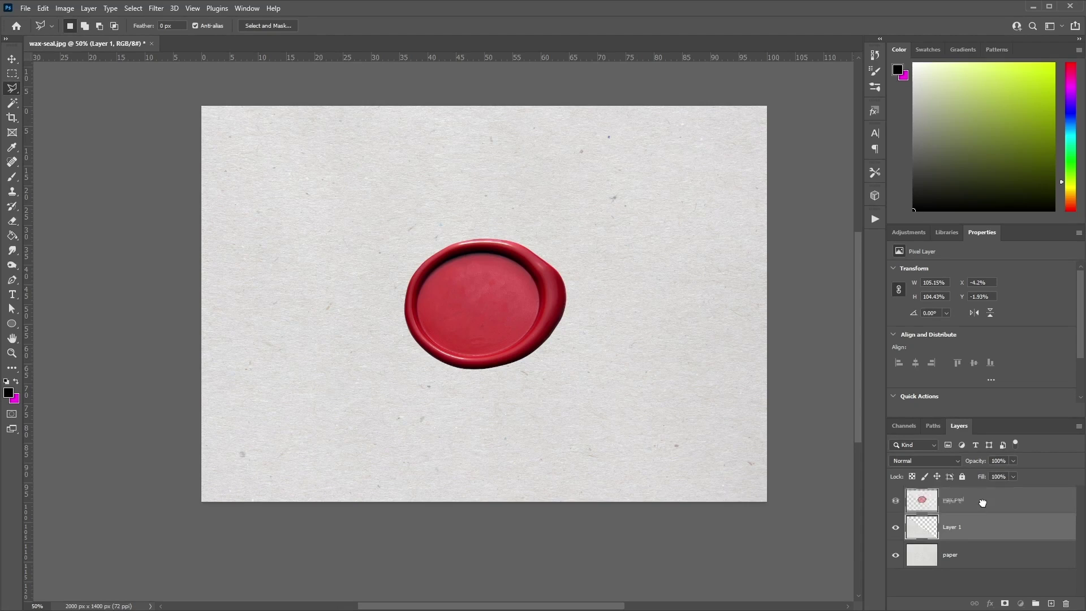
{"action": "double_click", "coordinate": [956, 527]}
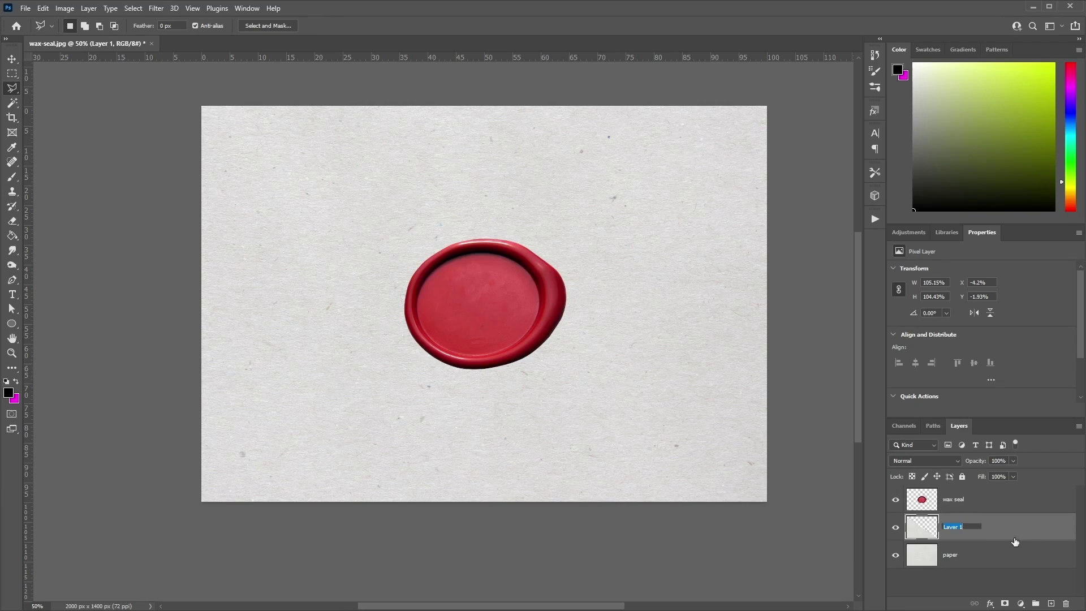
{"action": "type", "text": "f"}
{"action": "key", "text": "Return"}
Toggle the visibility of the paper layer to check the shape of the flap on its own.
{"action": "left_click", "coordinate": [895, 555]}
{"action": "left_click", "coordinate": [895, 555]}
{"action": "left_click", "coordinate": [895, 555]}
{"action": "left_click", "coordinate": [895, 555]}
{"action": "left_click", "coordinate": [895, 555]}
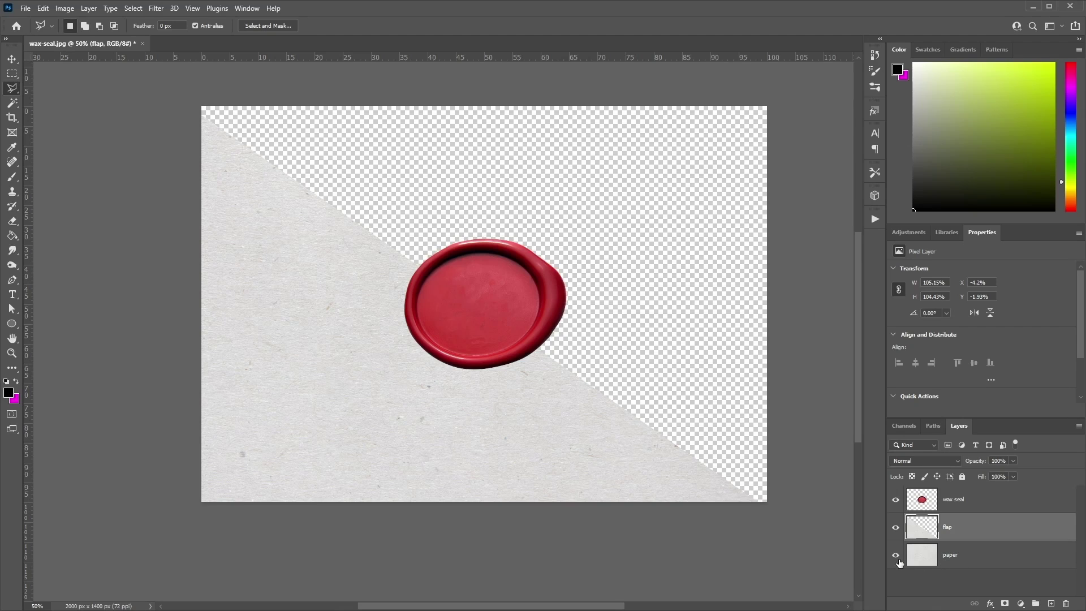
Show the paper layer and give the flap a white inner shadow: Normal, 52% opacity, -90° angle, distance 1 px, choke 100%, size 3 px.
{"action": "left_click", "coordinate": [895, 555]}
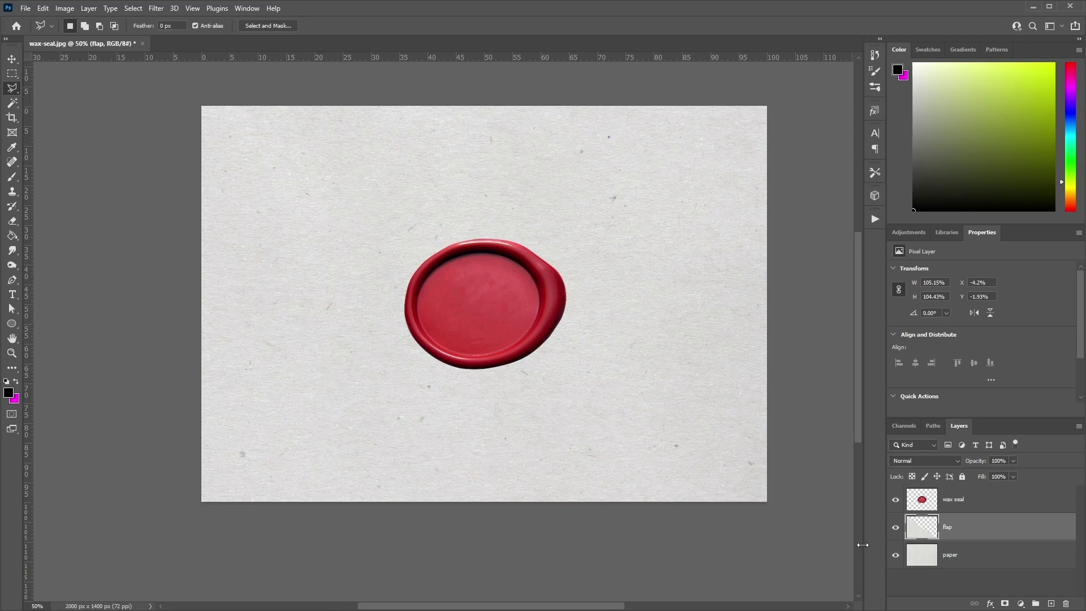
{"action": "right_click", "coordinate": [948, 529]}
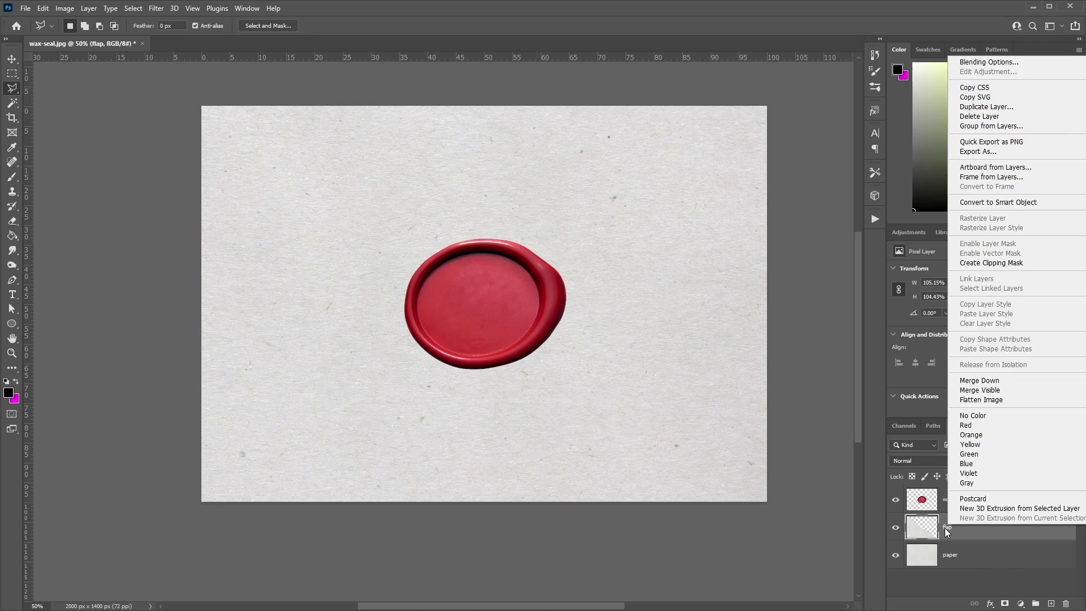
{"action": "left_click", "coordinate": [961, 63]}
{"action": "left_click", "coordinate": [989, 603]}
{"action": "left_click", "coordinate": [962, 371]}
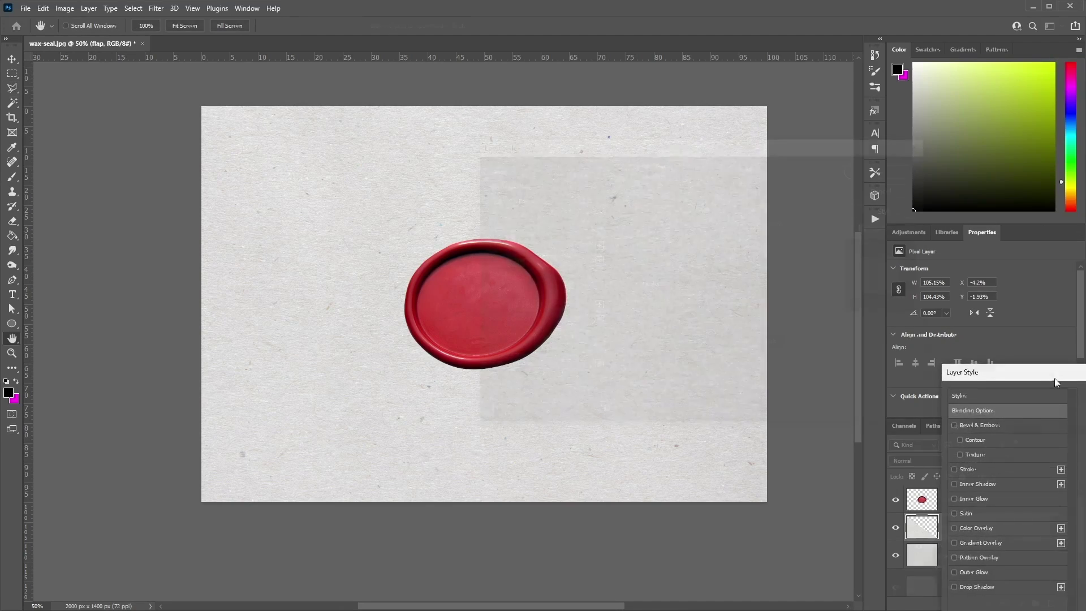
{"action": "left_click", "coordinate": [513, 261]}
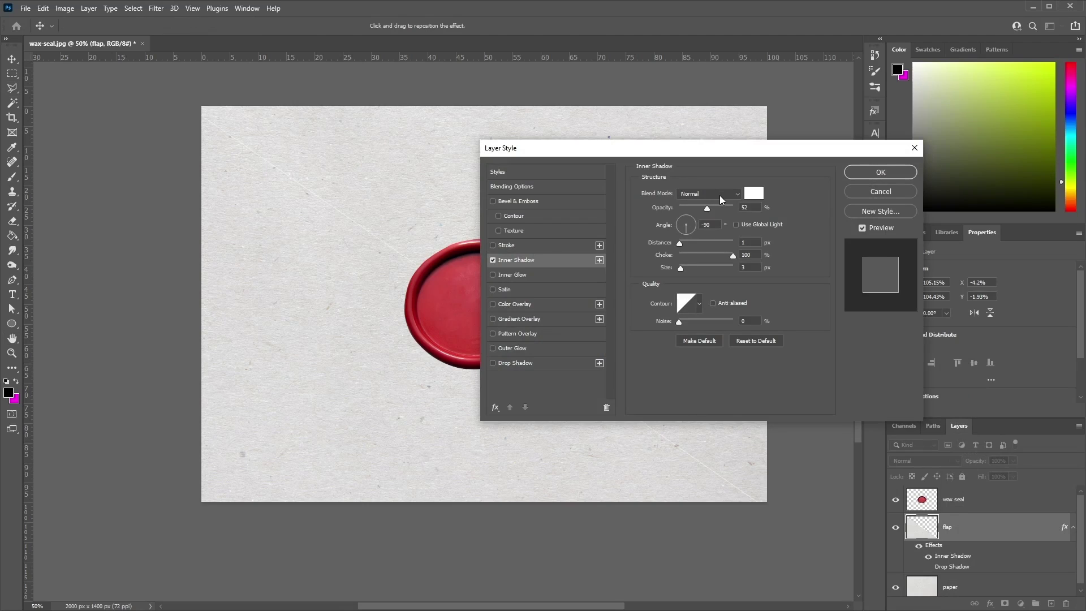
{"action": "left_click", "coordinate": [752, 195]}
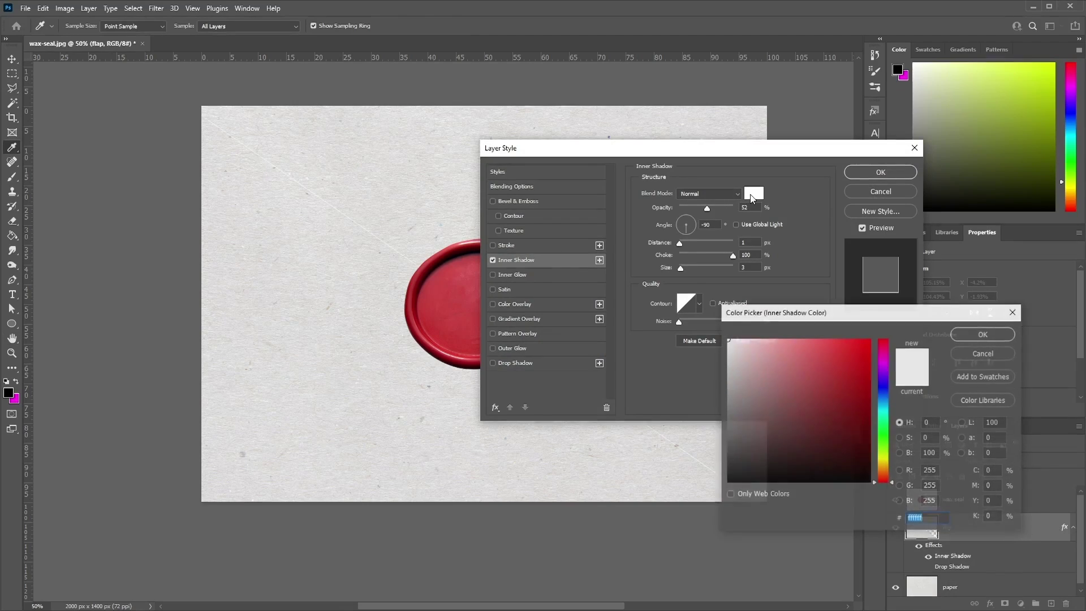
{"action": "left_click", "coordinate": [954, 332]}
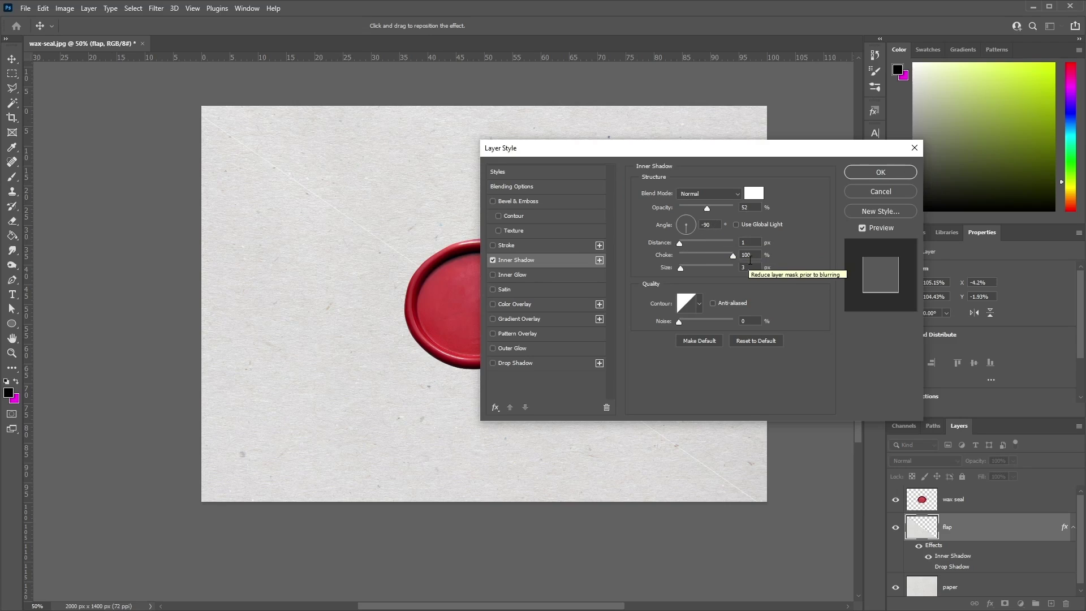
{"action": "left_click_drag", "start_coordinate": [679, 267], "coordinate": [681, 267]}
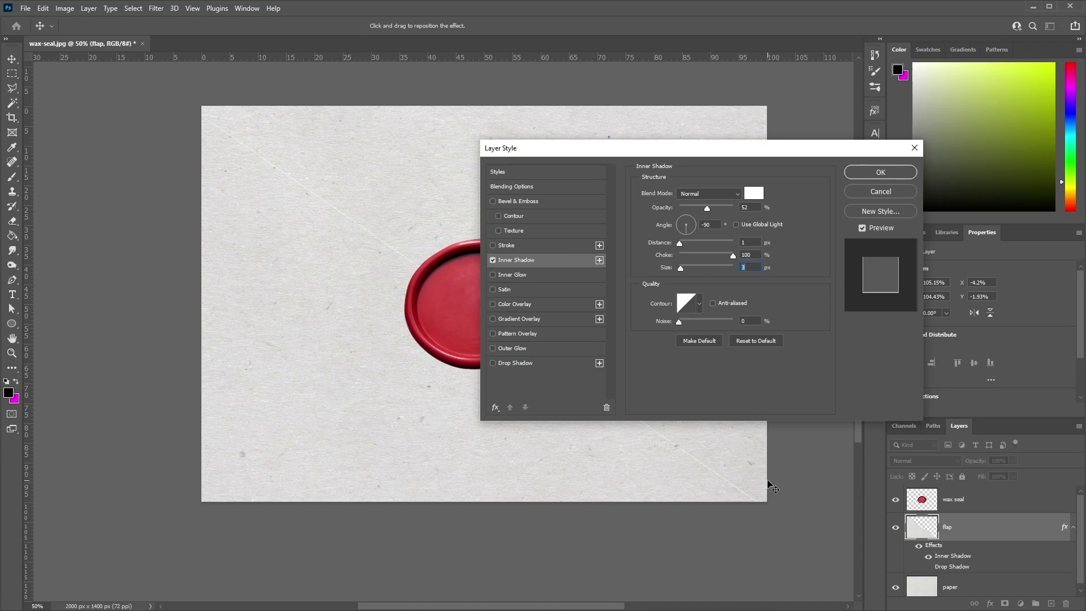
Add a black drop shadow to the flap: Multiply, 30% opacity, 101° global angle, distance 16 px, spread 20%, size 29 px.
{"action": "left_click", "coordinate": [535, 365]}
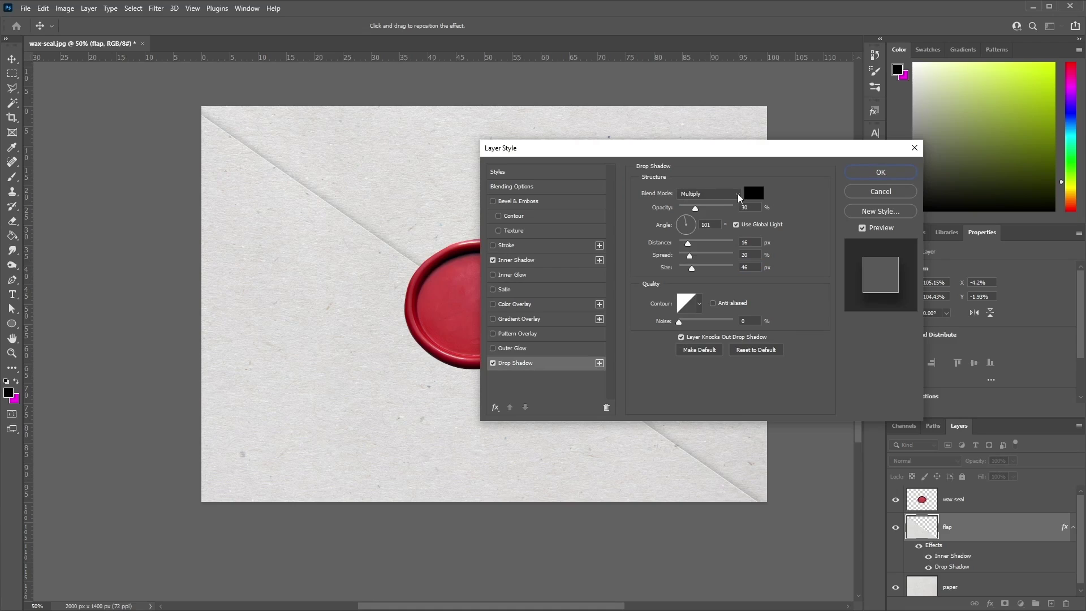
{"action": "left_click", "coordinate": [754, 193]}
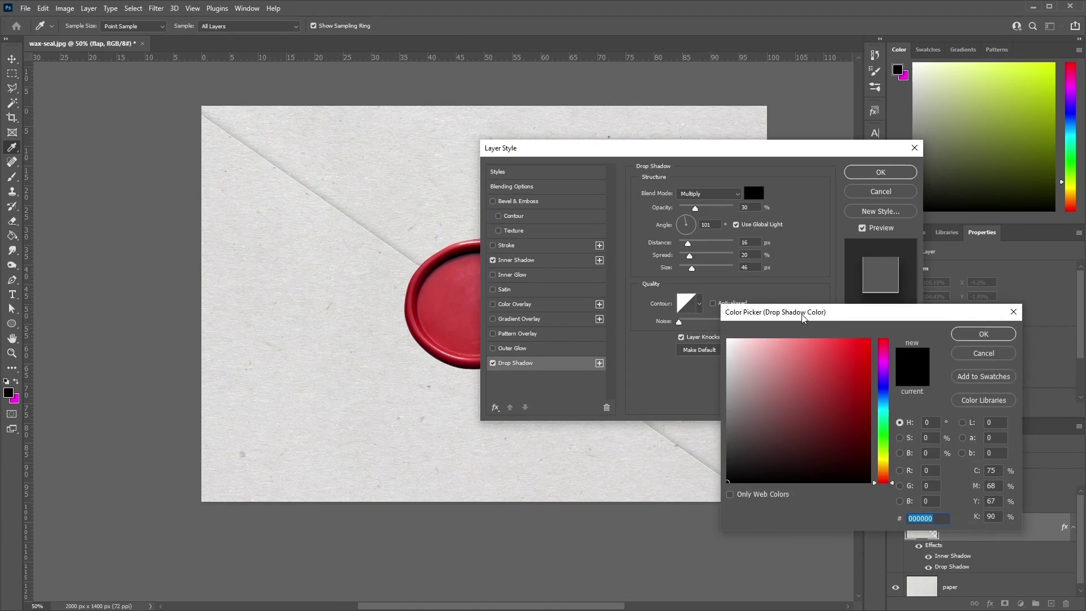
{"action": "left_click_drag", "start_coordinate": [803, 317], "coordinate": [824, 243]}
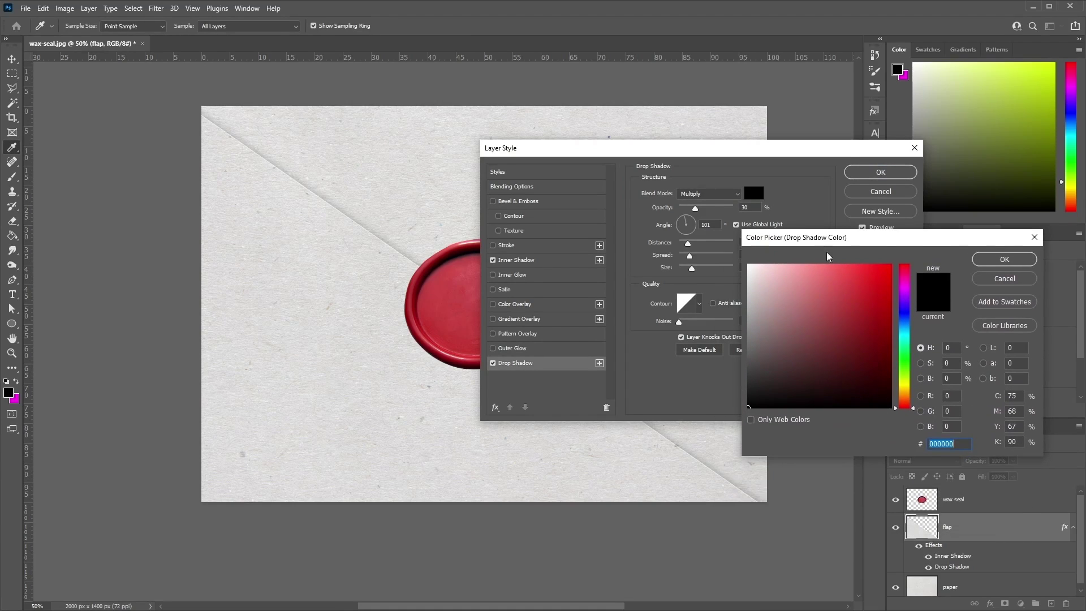
{"action": "left_click", "coordinate": [977, 263]}
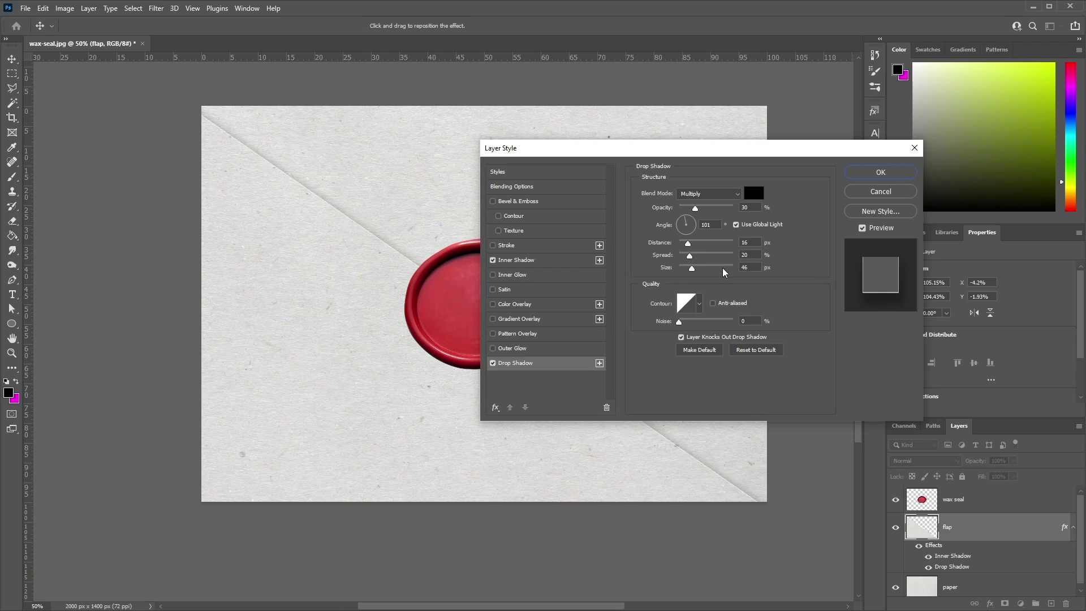
{"action": "left_click_drag", "start_coordinate": [694, 271], "coordinate": [688, 272]}
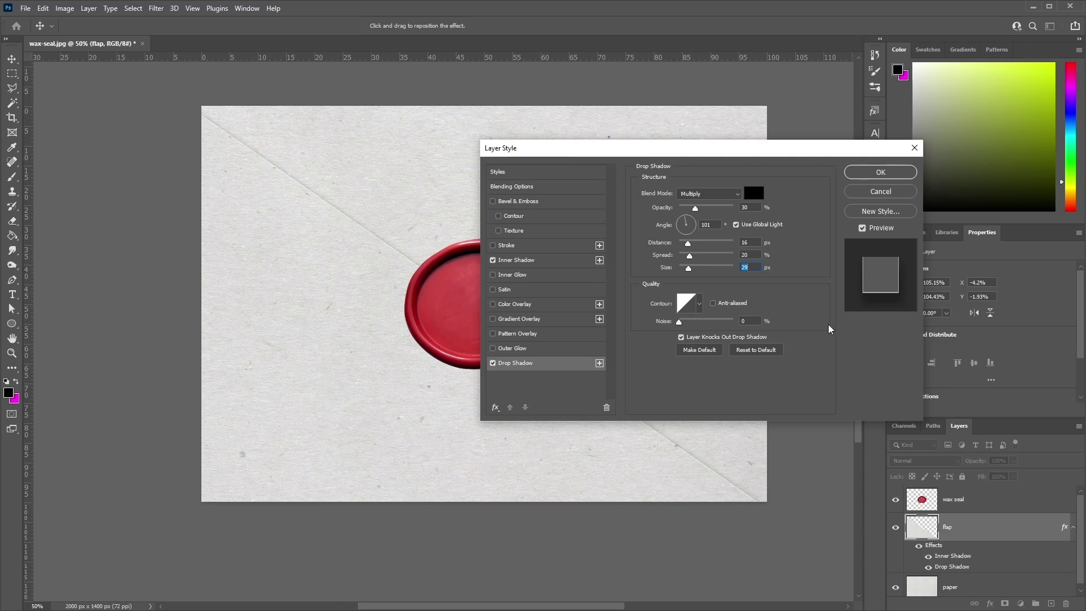
{"action": "left_click", "coordinate": [878, 177]}
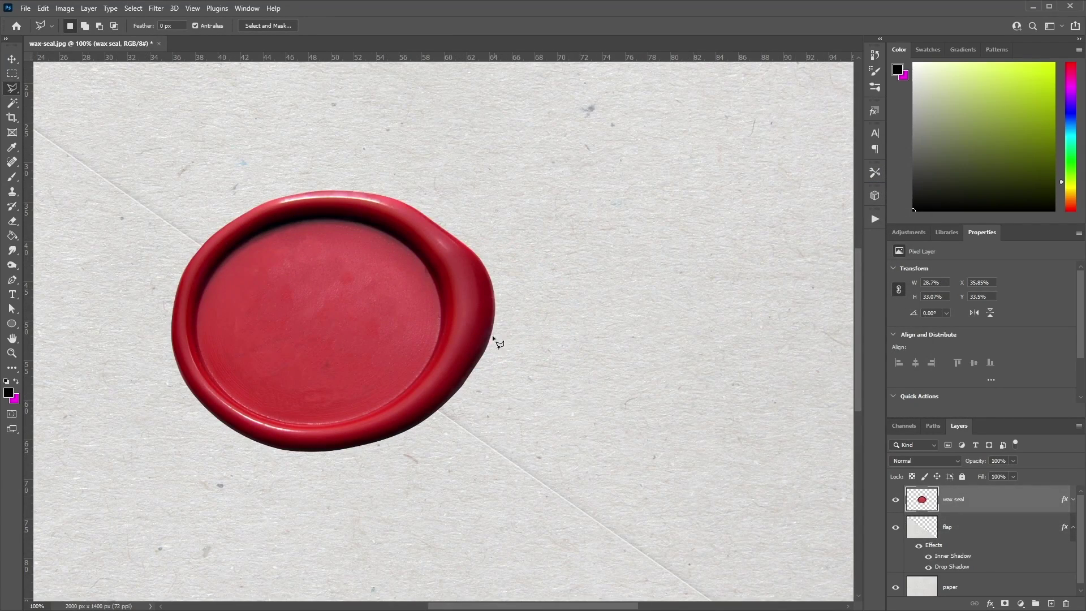
Add a black inner shadow to the wax seal layer: Normal, 100% opacity, -90° angle, distance 4 px, choke and size 0.
{"action": "right_click", "coordinate": [946, 499]}
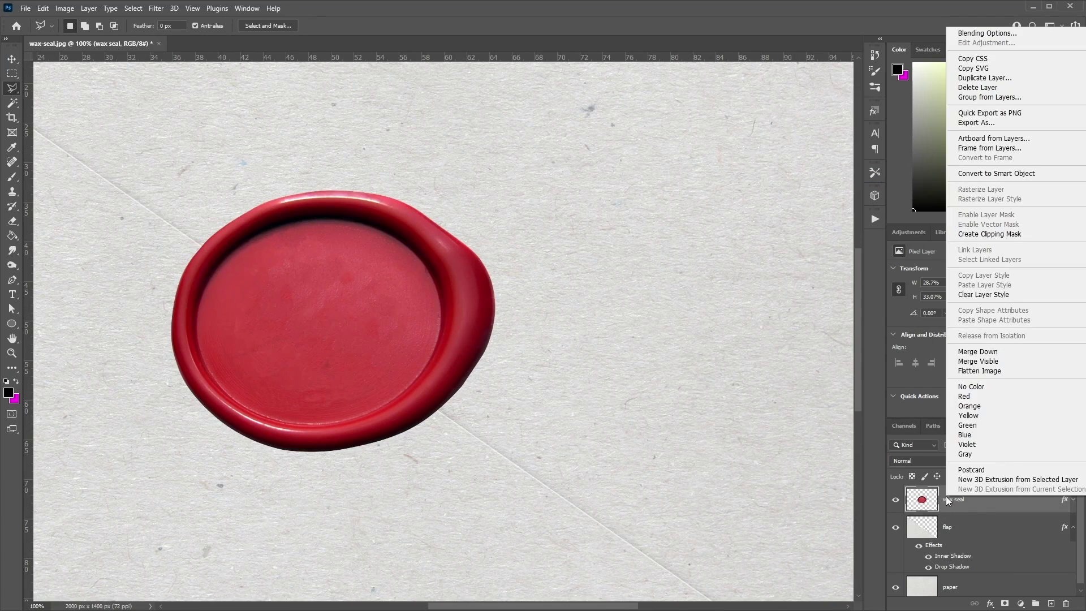
{"action": "left_click", "coordinate": [765, 178]}
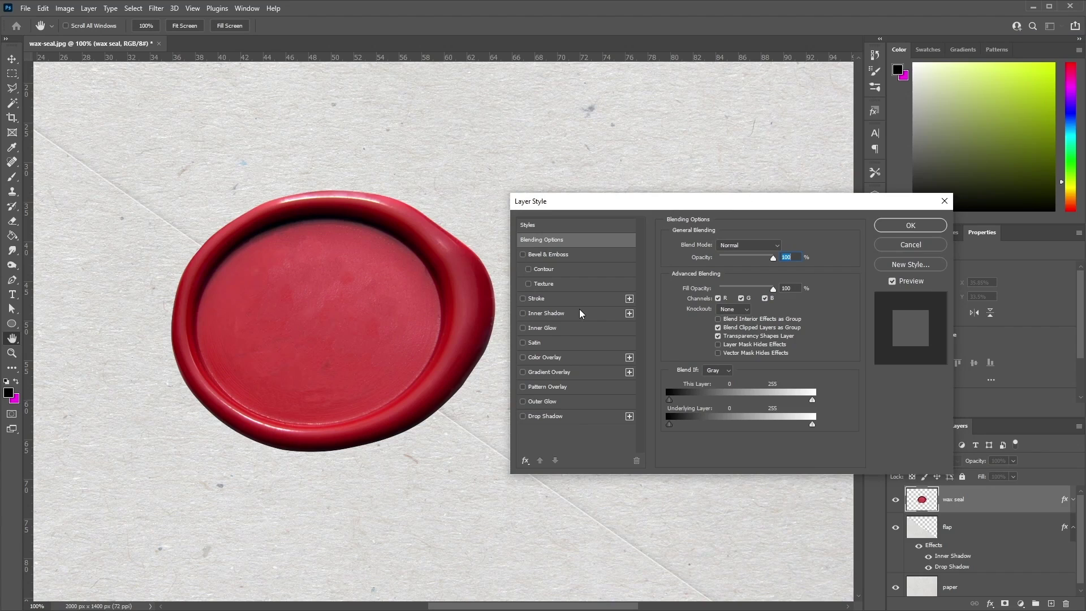
{"action": "left_click", "coordinate": [546, 314]}
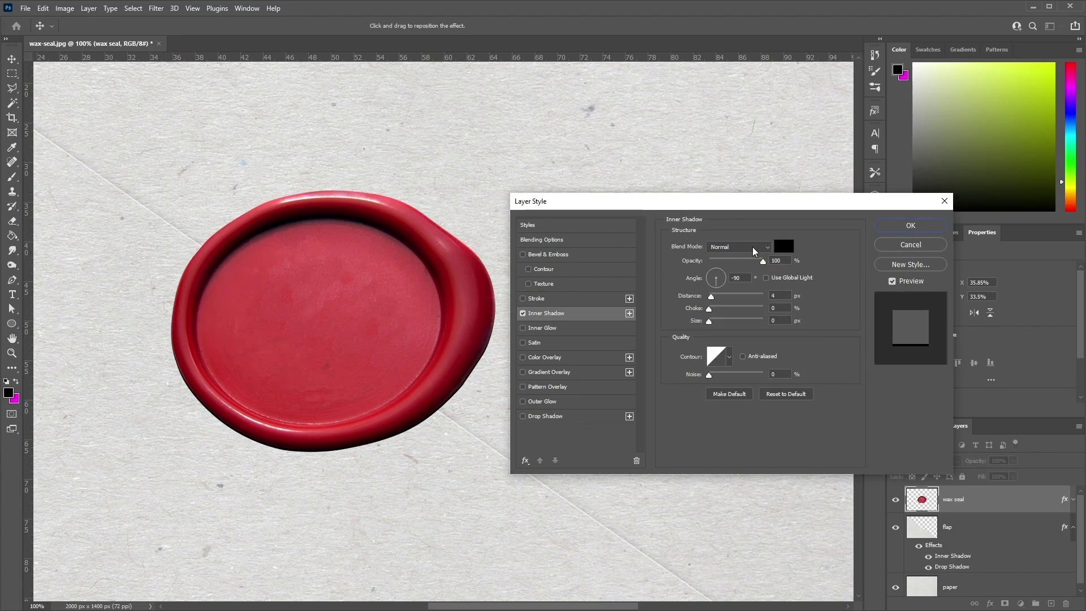
{"action": "left_click", "coordinate": [778, 246]}
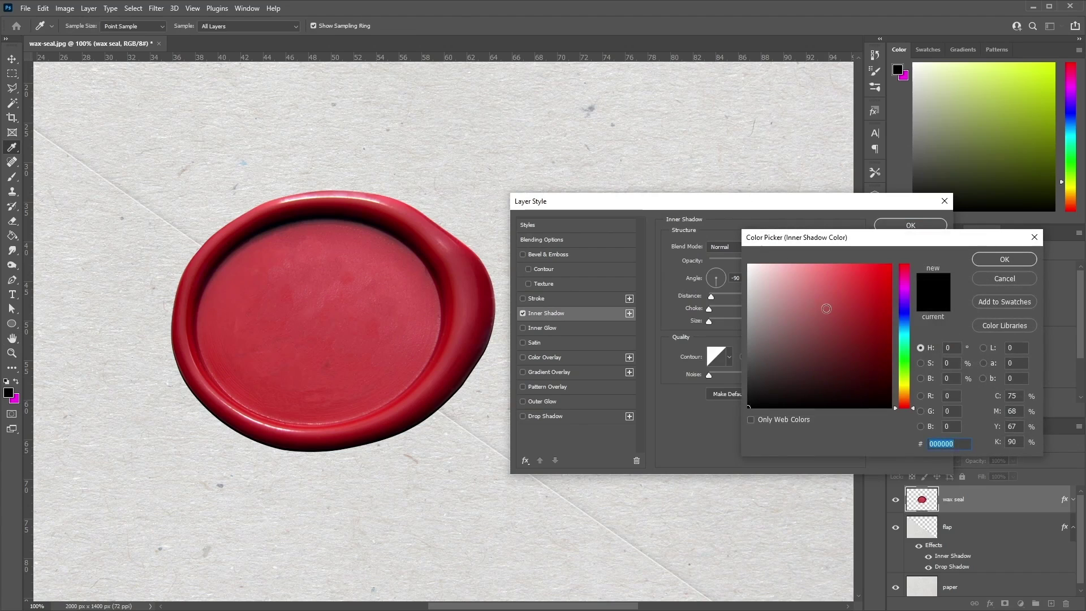
{"action": "left_click", "coordinate": [1003, 260]}
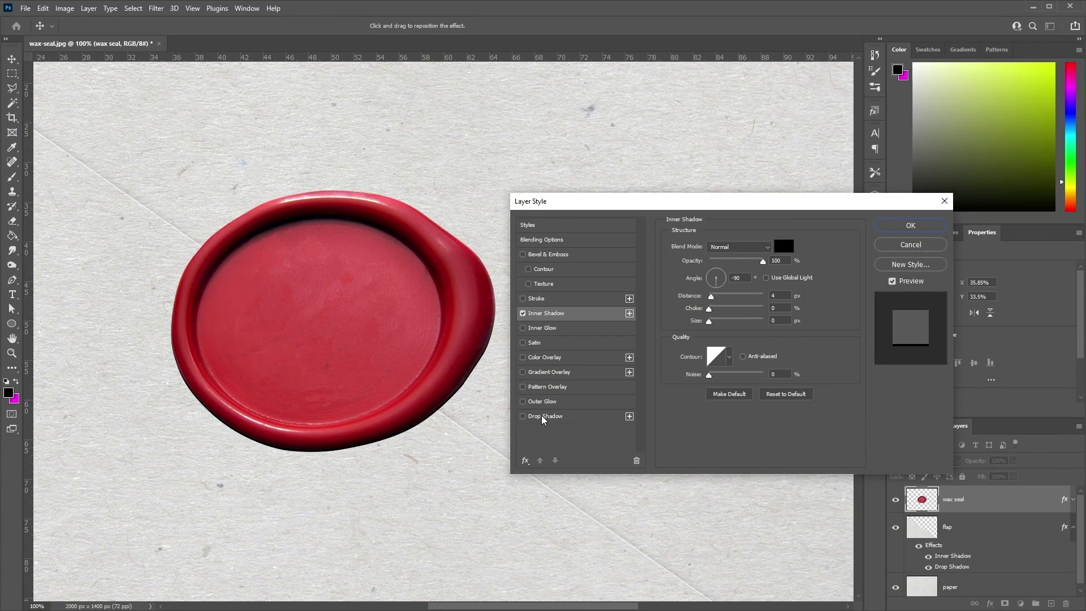
Enable a Multiply drop shadow on the wax seal with 30% opacity, distance 16 px, spread 20%, size 29 px, and add a second instance.
{"action": "left_click", "coordinate": [523, 416]}
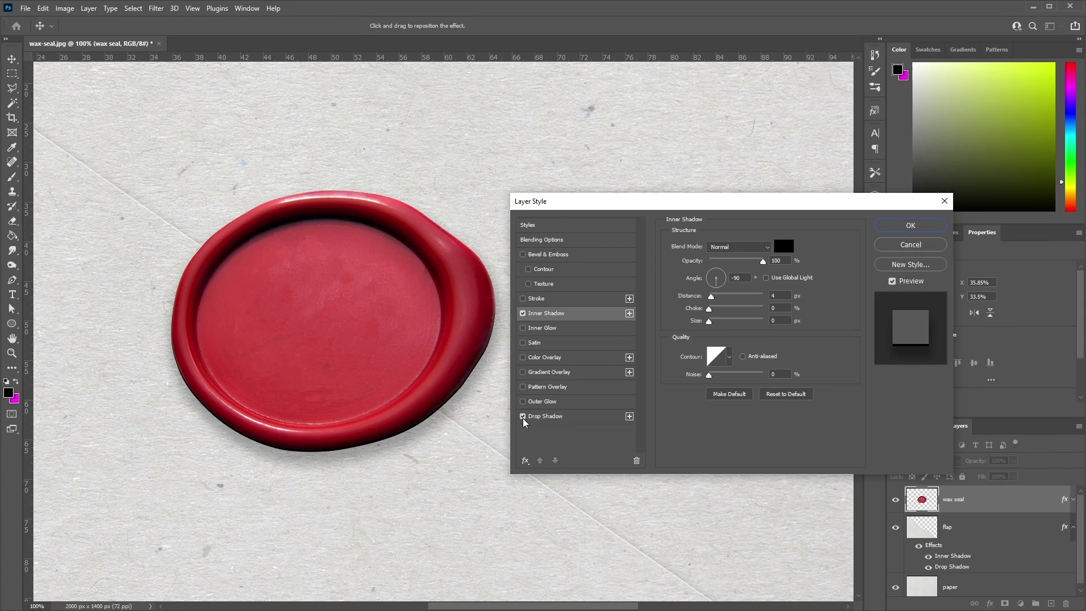
{"action": "left_click", "coordinate": [577, 424]}
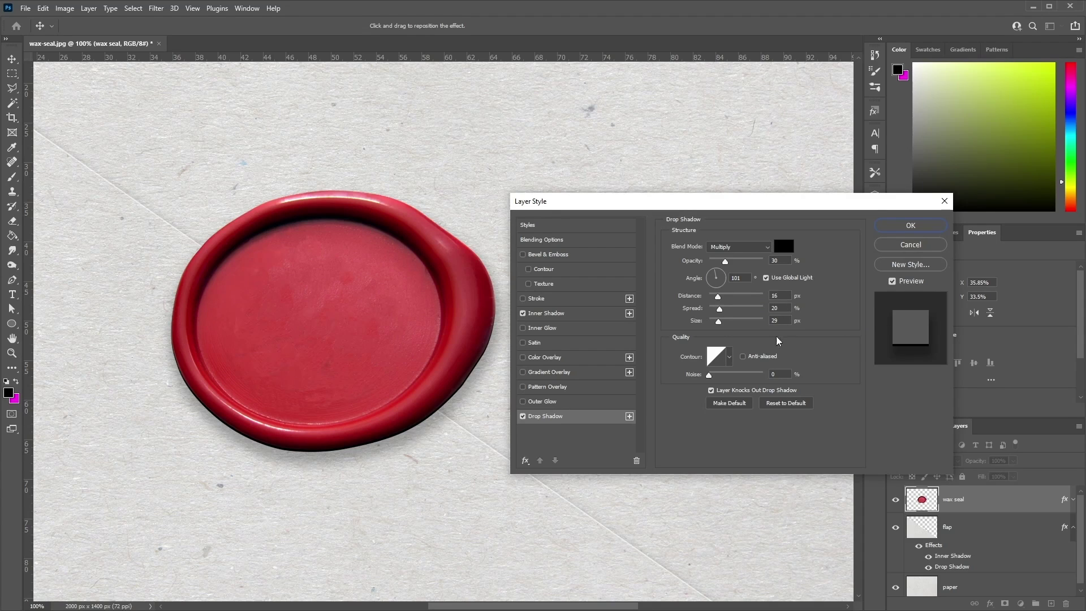
{"action": "left_click", "coordinate": [630, 417]}
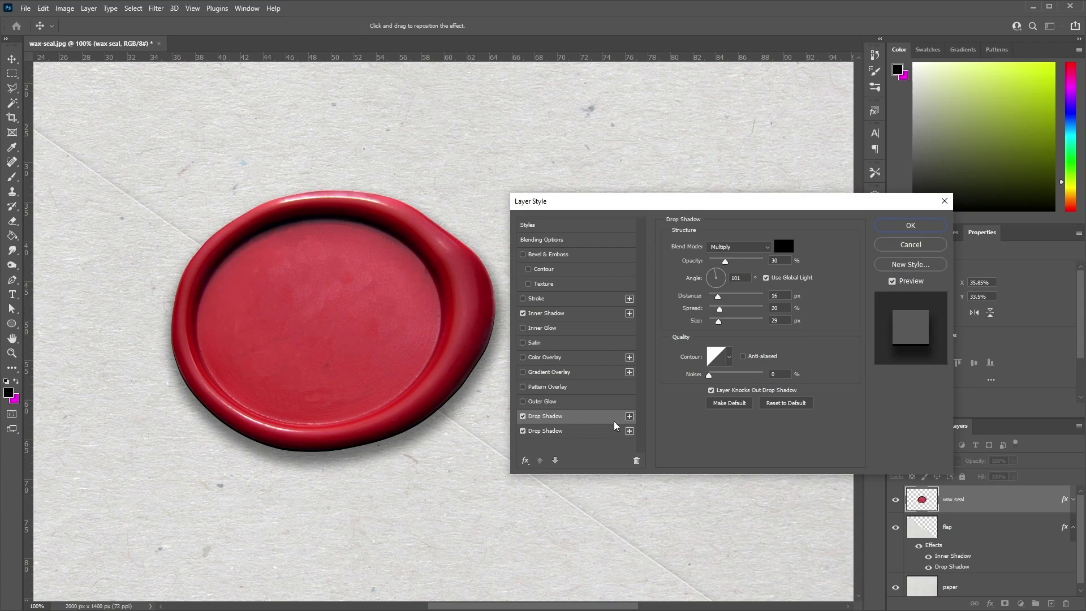
{"action": "left_click", "coordinate": [560, 431]}
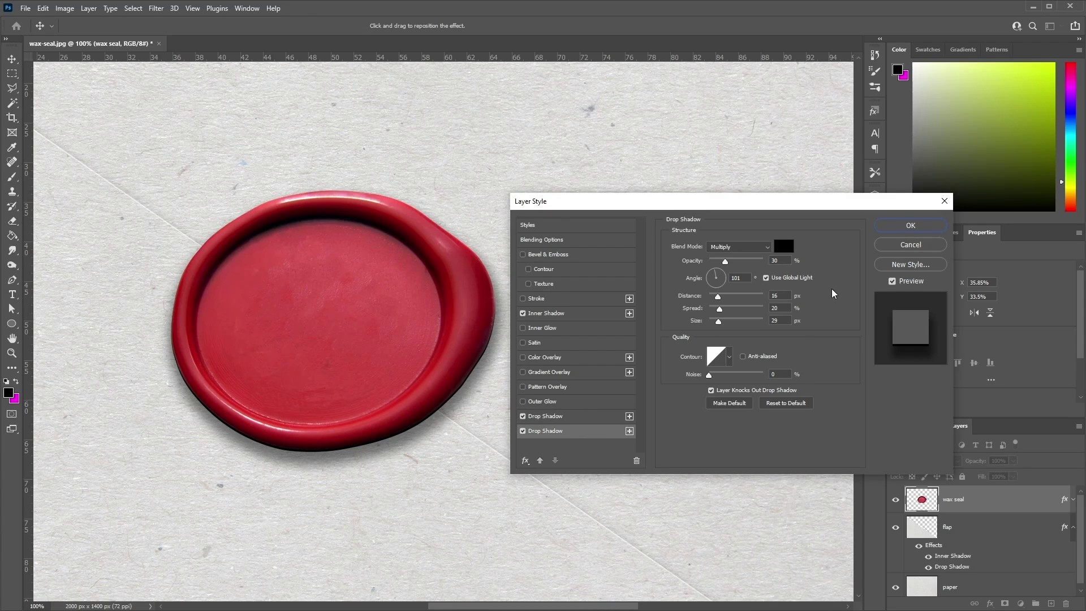
Set the wax seal's lower drop shadow to Normal, 10% opacity, 86° angle, distance 27 px, spread 6%, size 101 px, and apply the styles.
{"action": "left_click", "coordinate": [762, 248]}
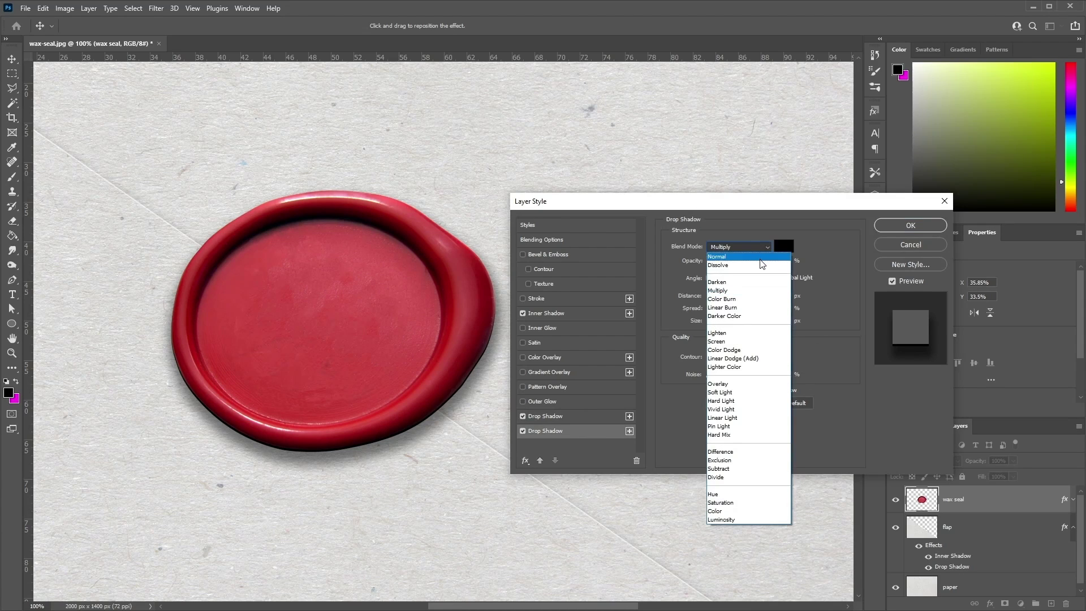
{"action": "left_click", "coordinate": [759, 257]}
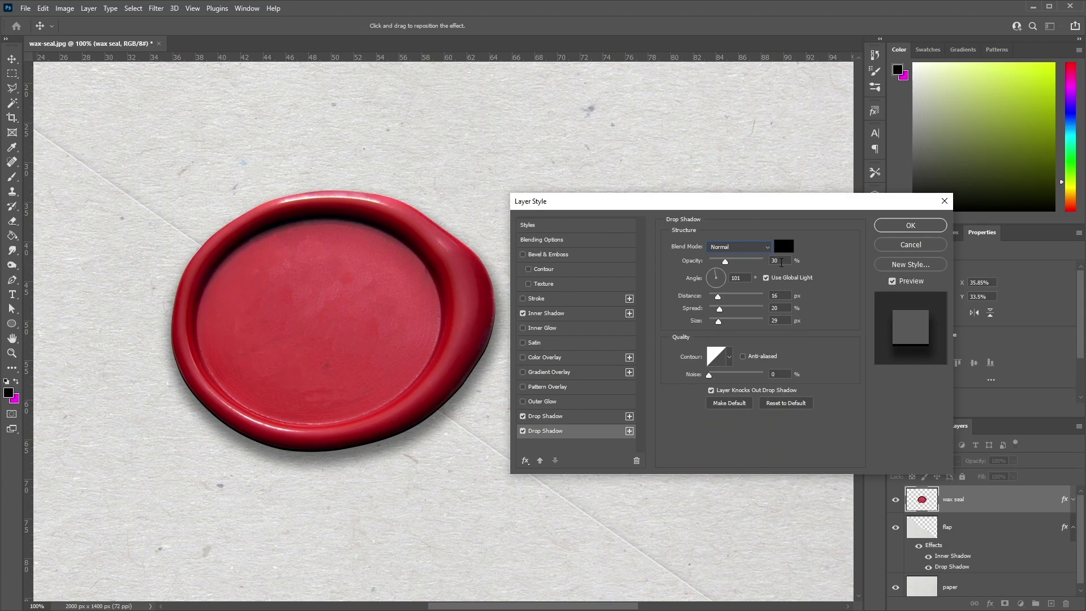
{"action": "type", "text": "10"}
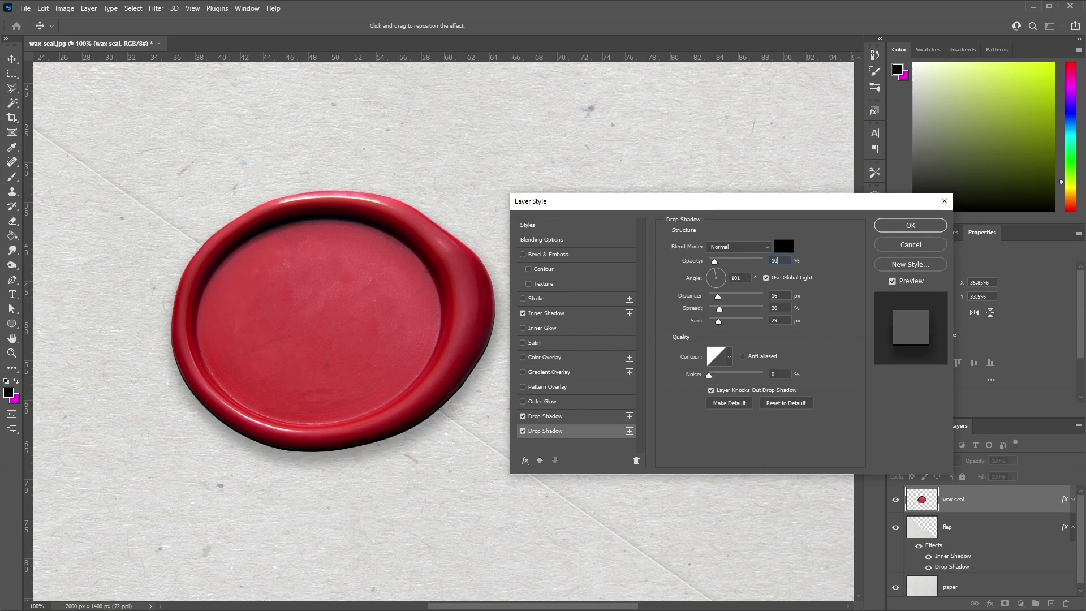
{"action": "key", "text": "Tab"}
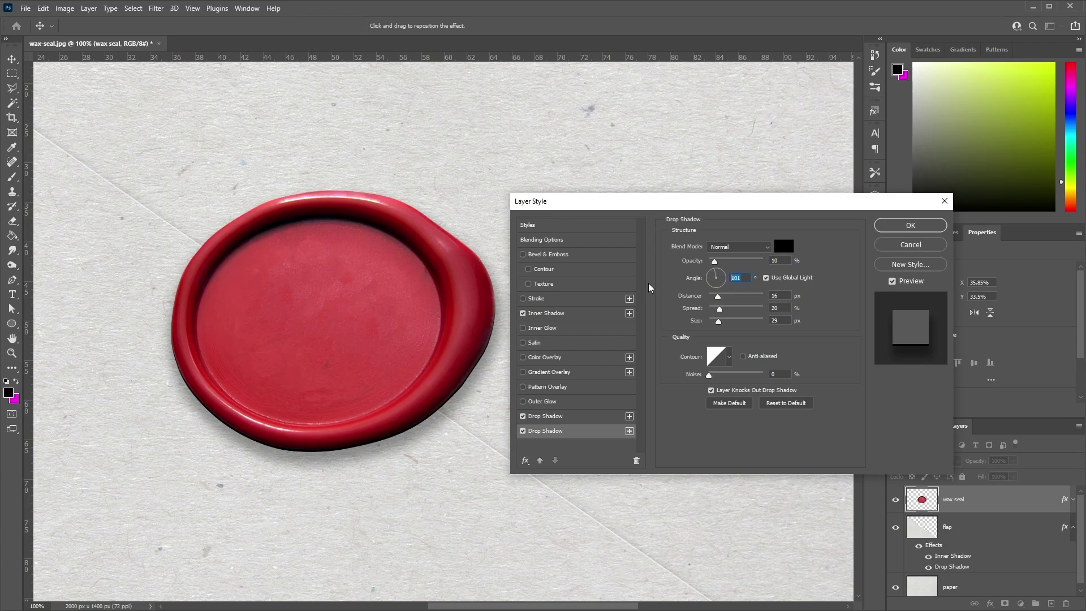
{"action": "type", "text": "86"}
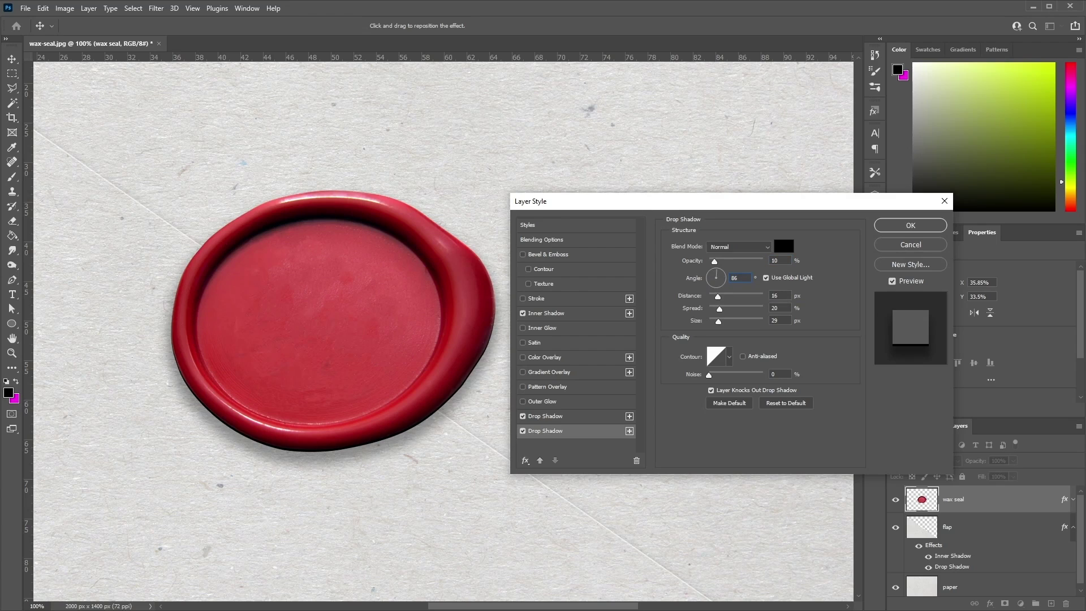
{"action": "type", "text": "27"}
{"action": "key", "text": "Tab"}
{"action": "type", "text": "6"}
{"action": "key", "text": "Tab"}
{"action": "type", "text": "101"}
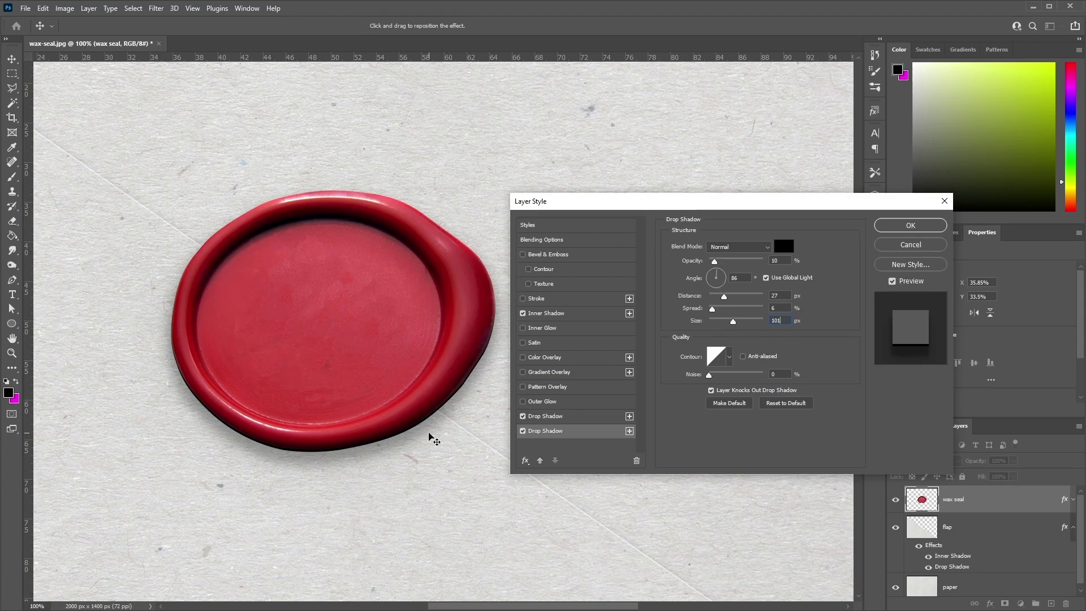
{"action": "left_click_drag", "start_coordinate": [866, 206], "coordinate": [893, 203]}
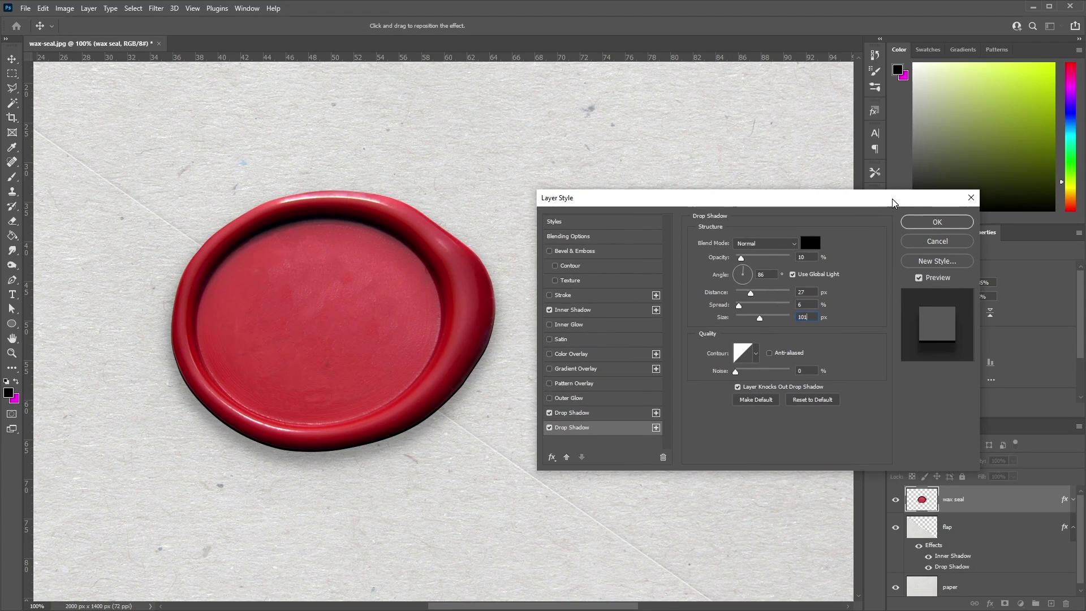
{"action": "left_click", "coordinate": [937, 223]}
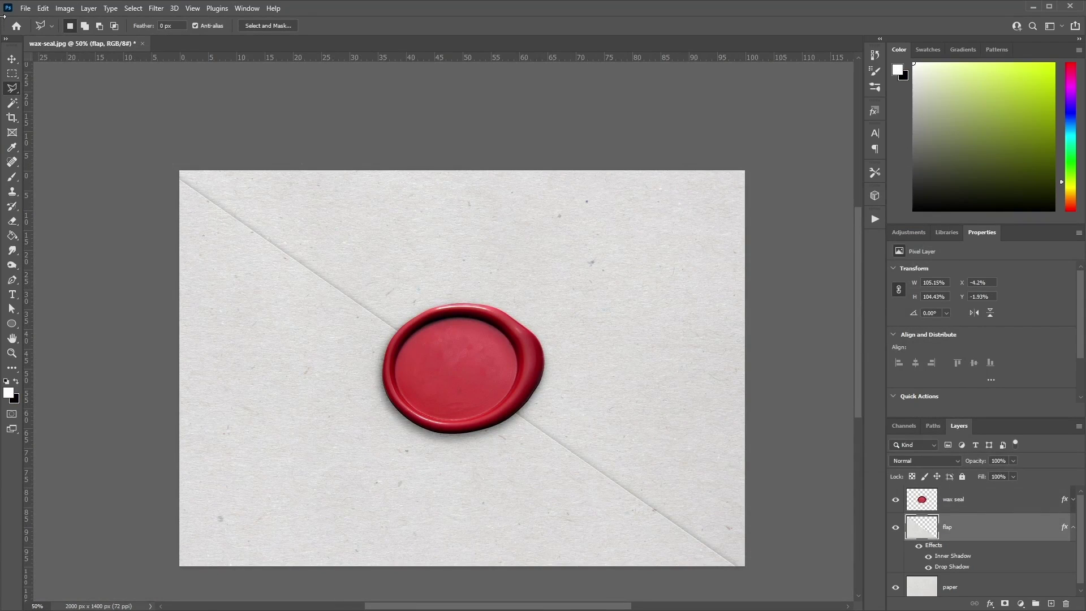
Create a new 600 x 600 px document at 72 ppi with a white (ffffff) background.
{"action": "left_click", "coordinate": [29, 7]}
{"action": "left_click", "coordinate": [37, 15]}
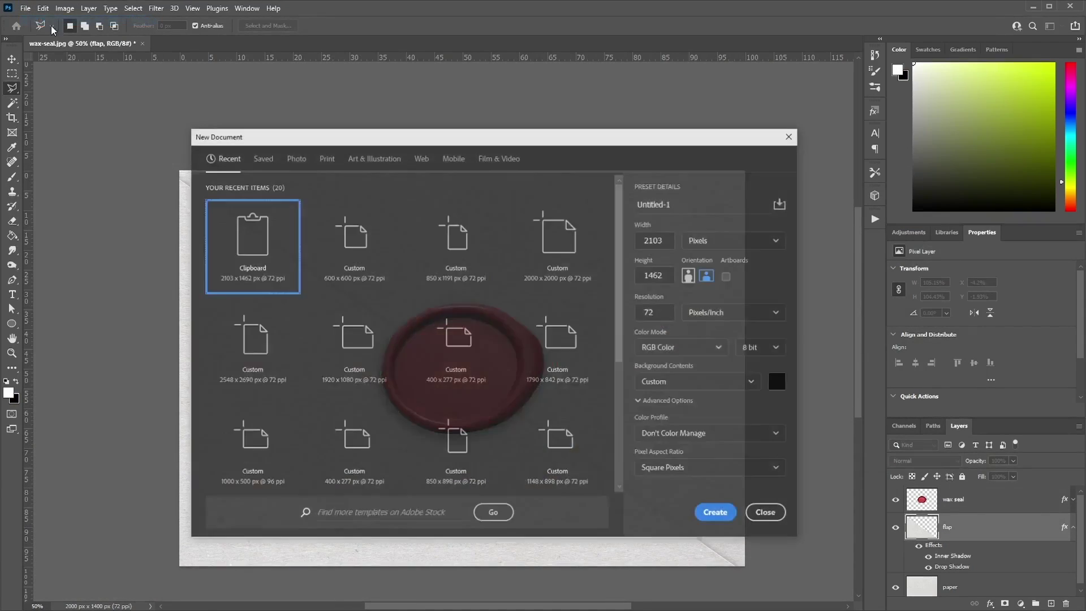
{"action": "double_click", "coordinate": [666, 242]}
{"action": "type", "text": "600"}
{"action": "key", "text": "Tab"}
{"action": "type", "text": "600"}
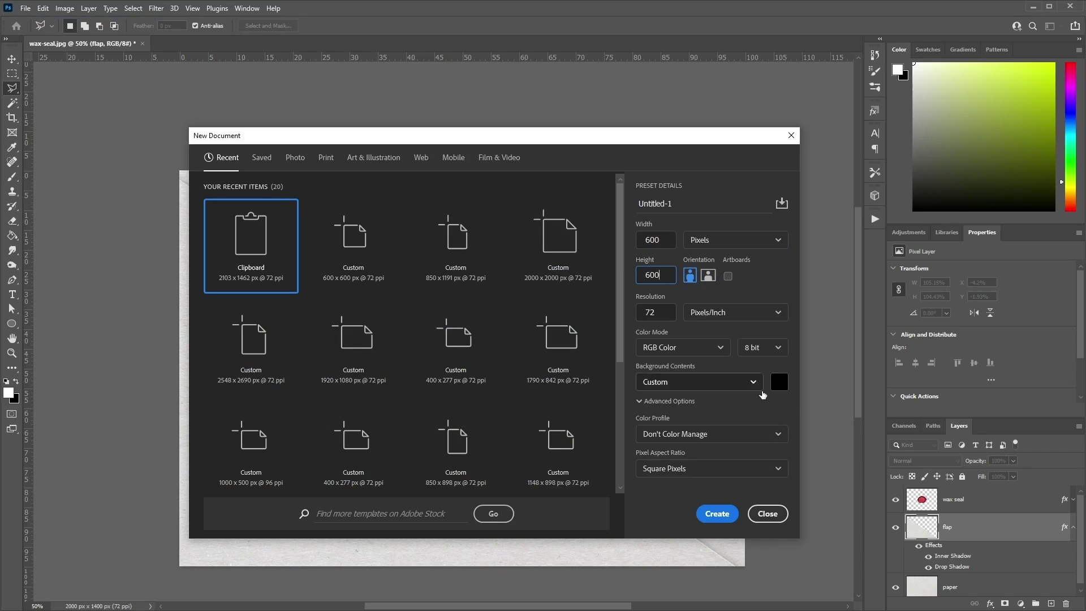
{"action": "left_click", "coordinate": [779, 383]}
{"action": "type", "text": "ffffff"}
{"action": "left_click", "coordinate": [984, 258]}
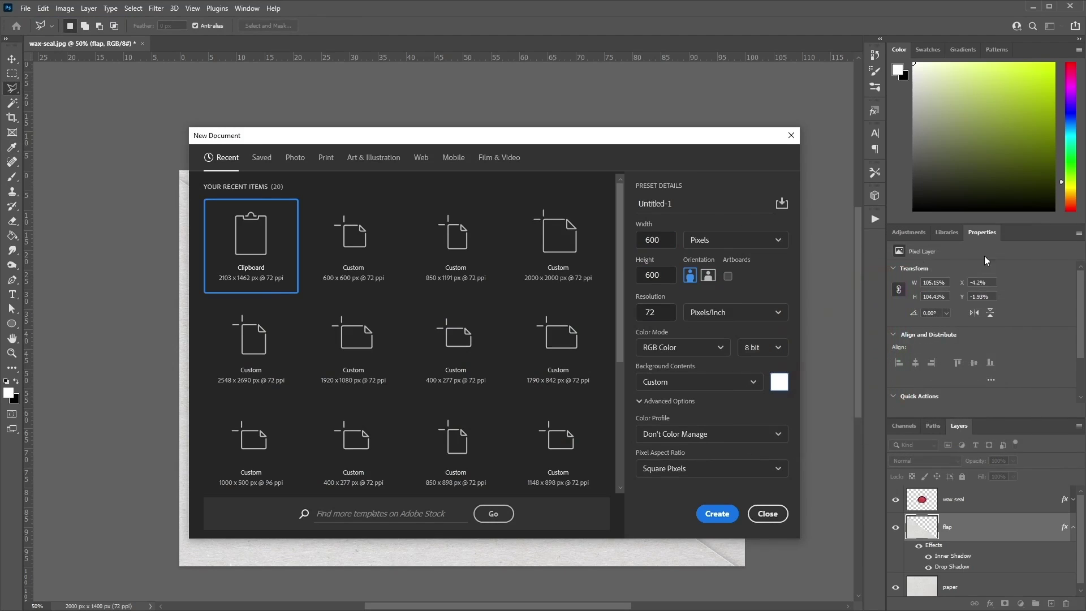
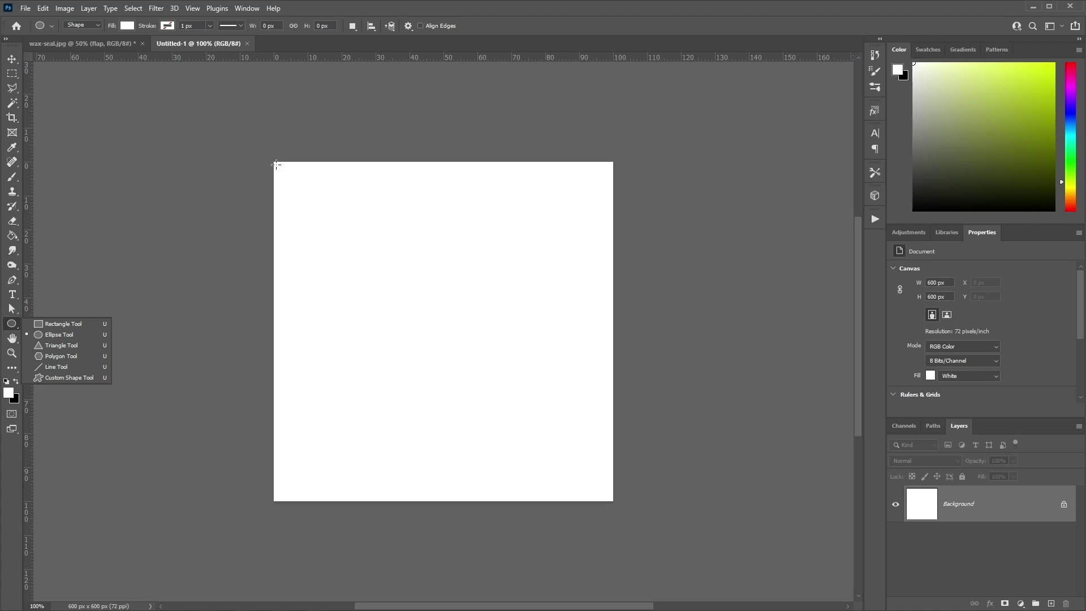
Draw a circle about 590 px in diameter nearly filling the canvas and fill it with black.
{"action": "left_click", "coordinate": [276, 165]}
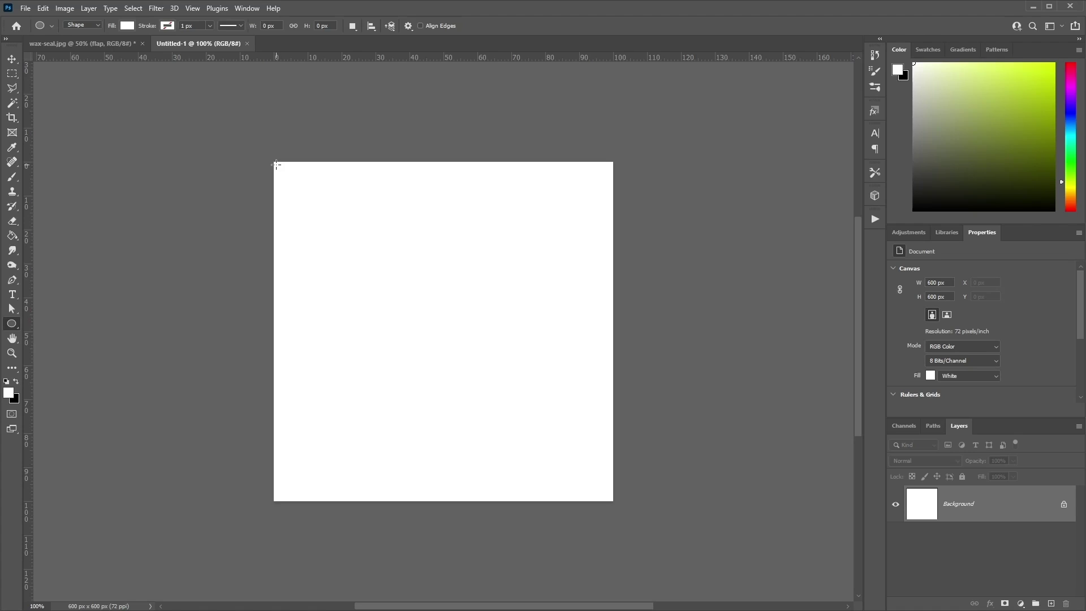
{"action": "left_click_drag", "start_coordinate": [276, 165], "coordinate": [620, 499]}
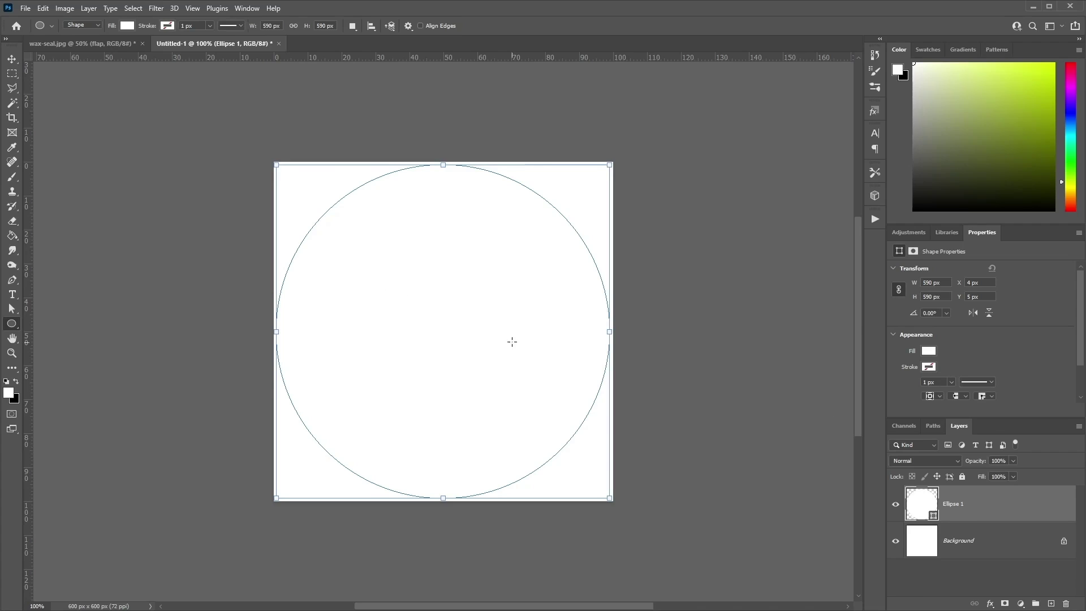
{"action": "left_click", "coordinate": [890, 534]}
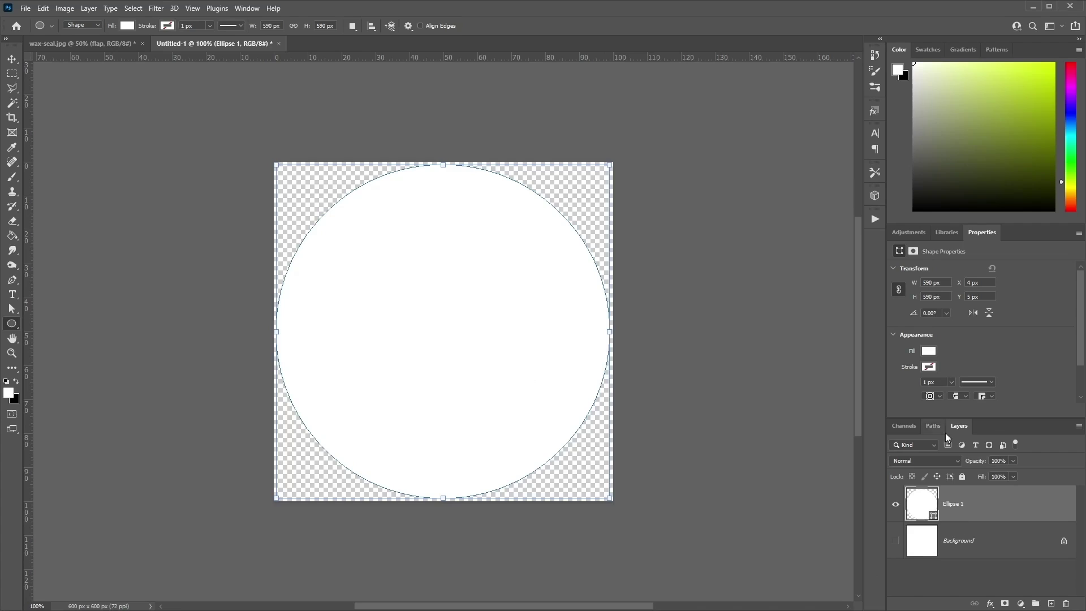
{"action": "left_click", "coordinate": [929, 351]}
{"action": "left_click", "coordinate": [921, 411]}
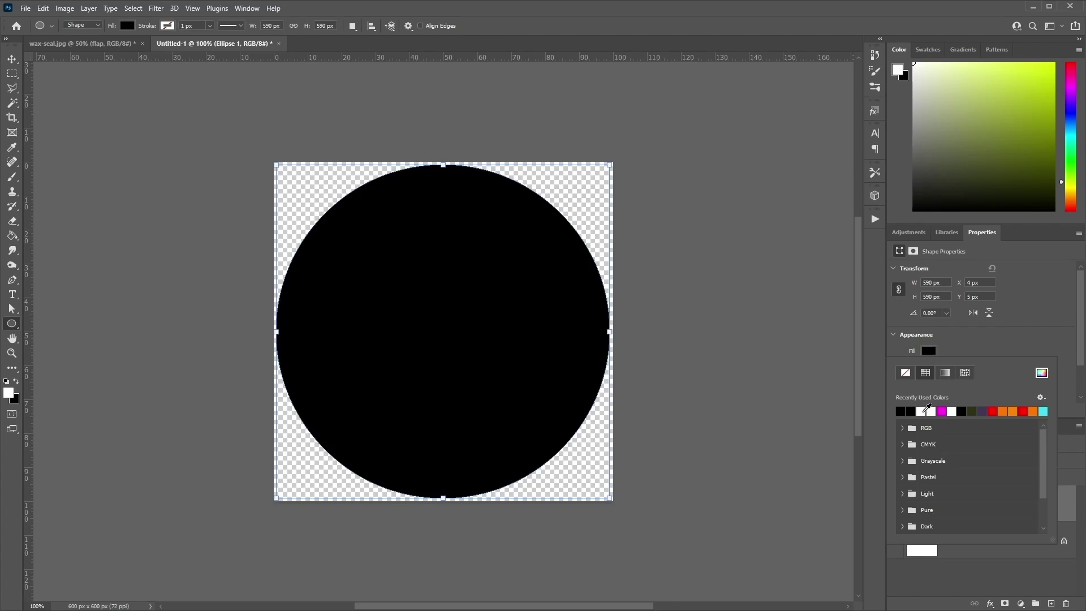
{"action": "left_click", "coordinate": [1012, 334]}
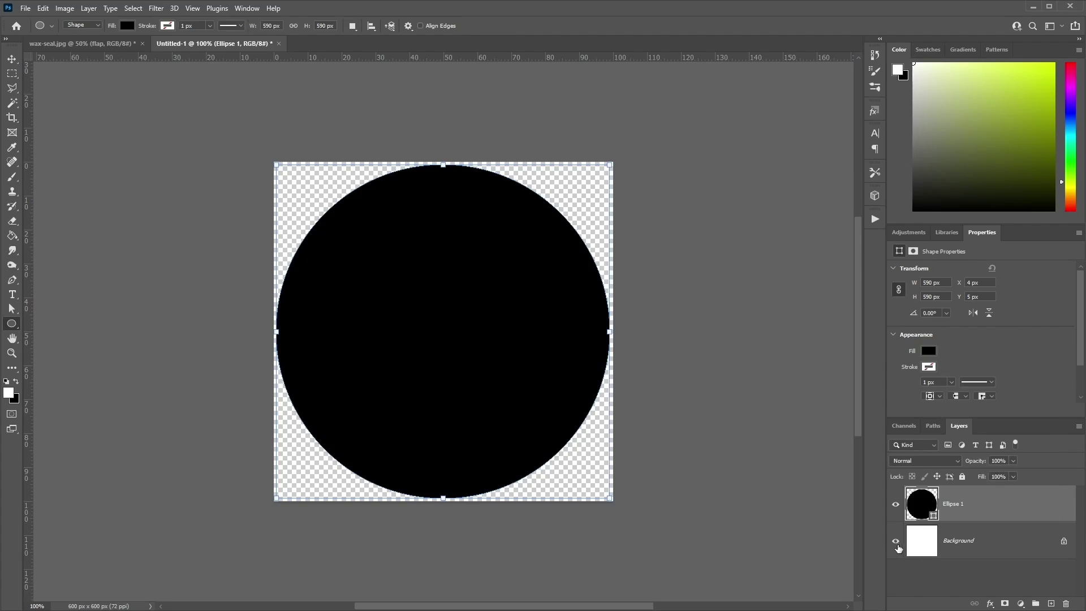
{"action": "left_click", "coordinate": [895, 541]}
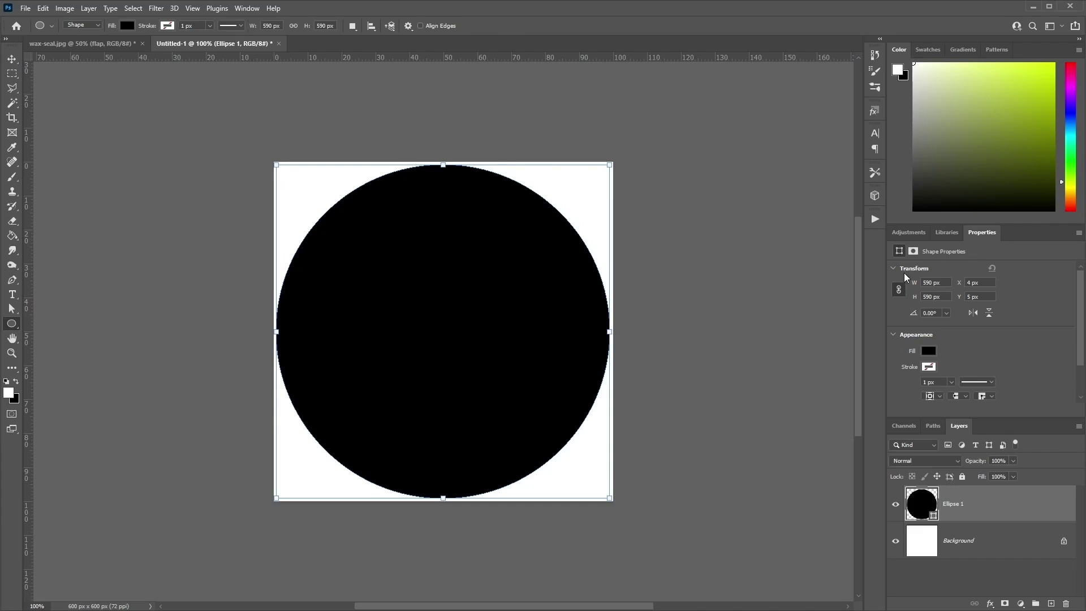
Resize the circle to 600 x 600 px and position it at X 0, Y 0.
{"action": "left_click", "coordinate": [947, 284]}
{"action": "type", "text": "600"}
{"action": "key", "text": "Tab"}
{"action": "type", "text": "600"}
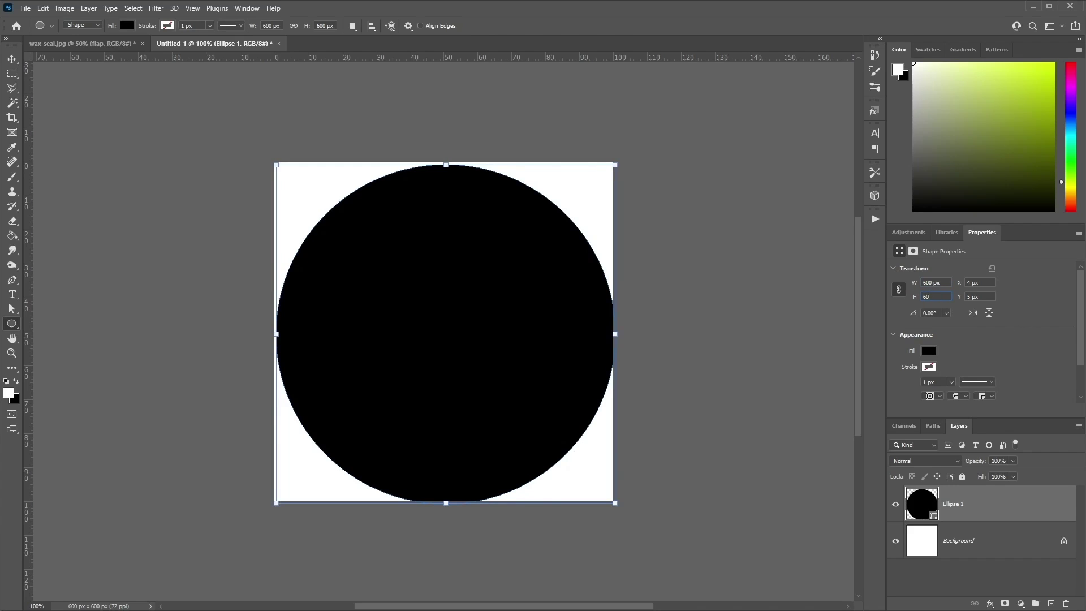
{"action": "left_click", "coordinate": [990, 282]}
{"action": "type", "text": "0"}
{"action": "key", "text": "Tab"}
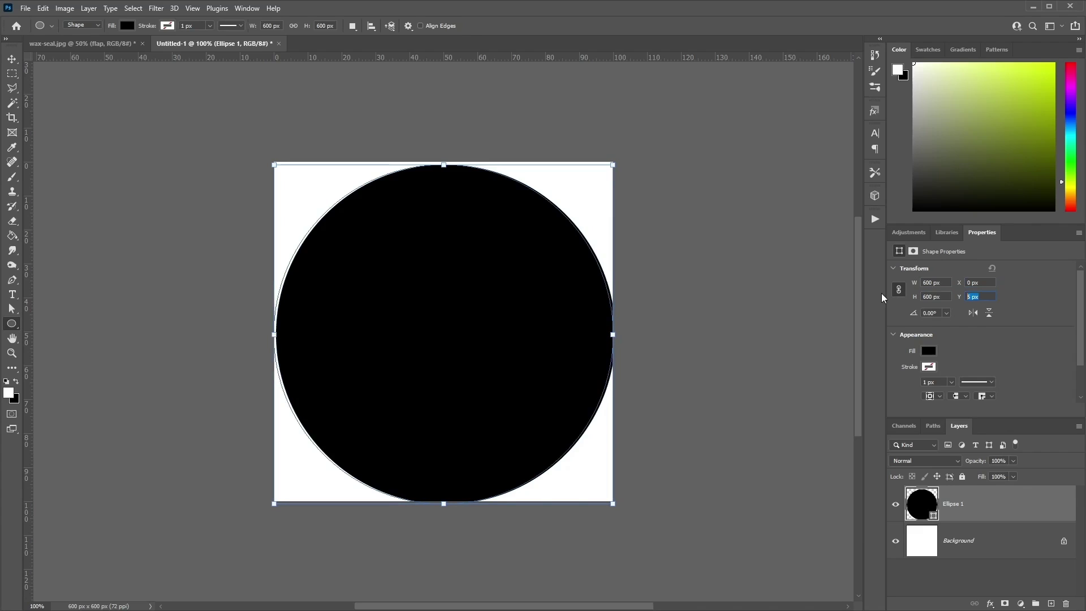
{"action": "type", "text": "0"}
{"action": "key", "text": "Return"}
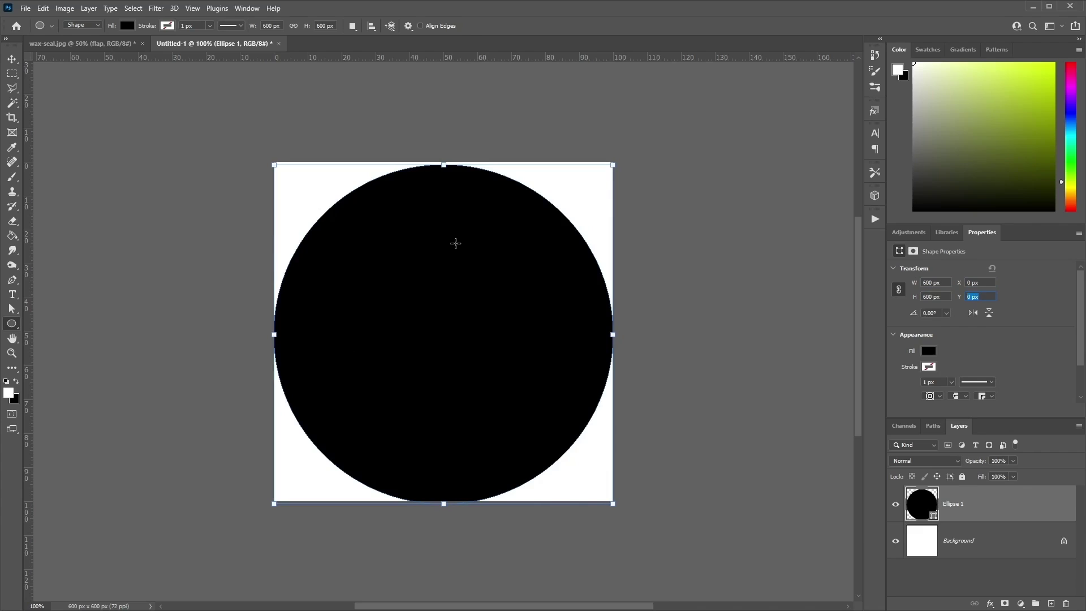
{"action": "left_click", "coordinate": [937, 282]}
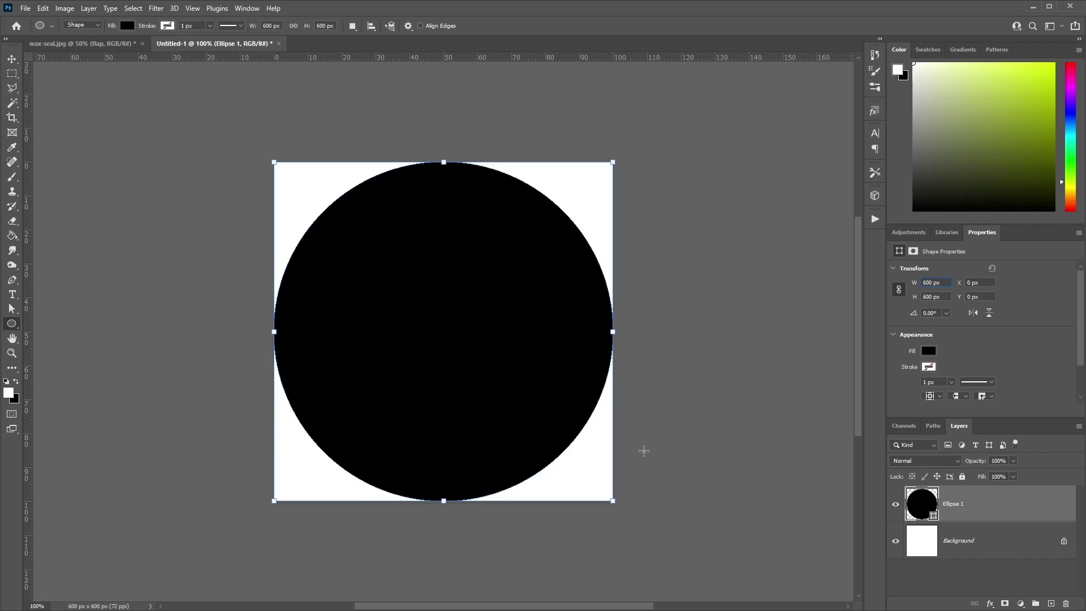
Remove the circle's fill and give it a solid black stroke.
{"action": "left_click", "coordinate": [930, 352]}
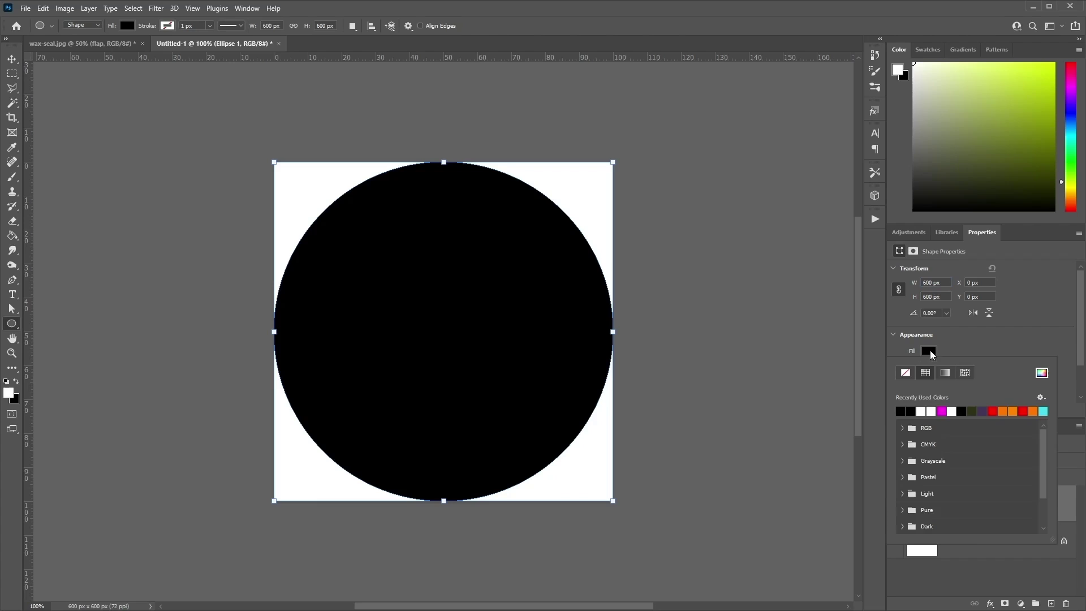
{"action": "left_click", "coordinate": [906, 371]}
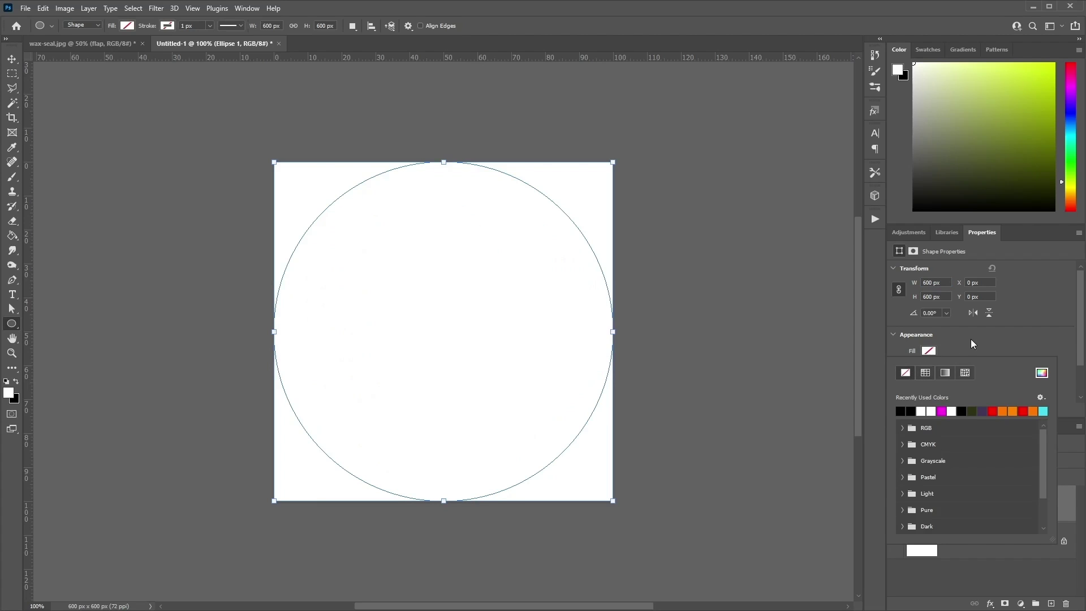
{"action": "left_click", "coordinate": [970, 338]}
{"action": "left_click", "coordinate": [928, 366]}
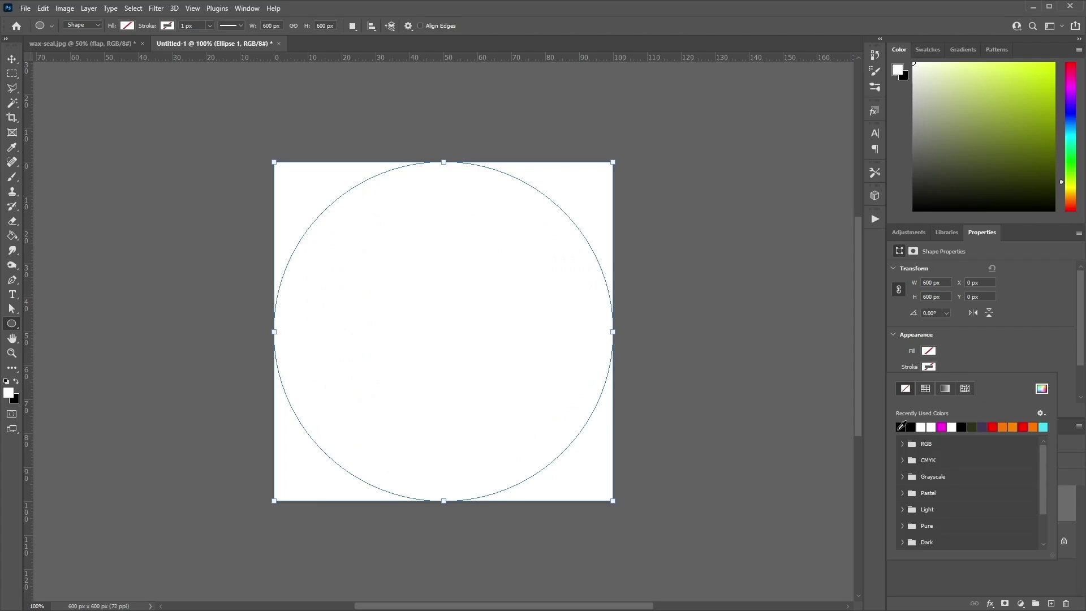
{"action": "left_click", "coordinate": [899, 426]}
{"action": "left_click", "coordinate": [959, 364]}
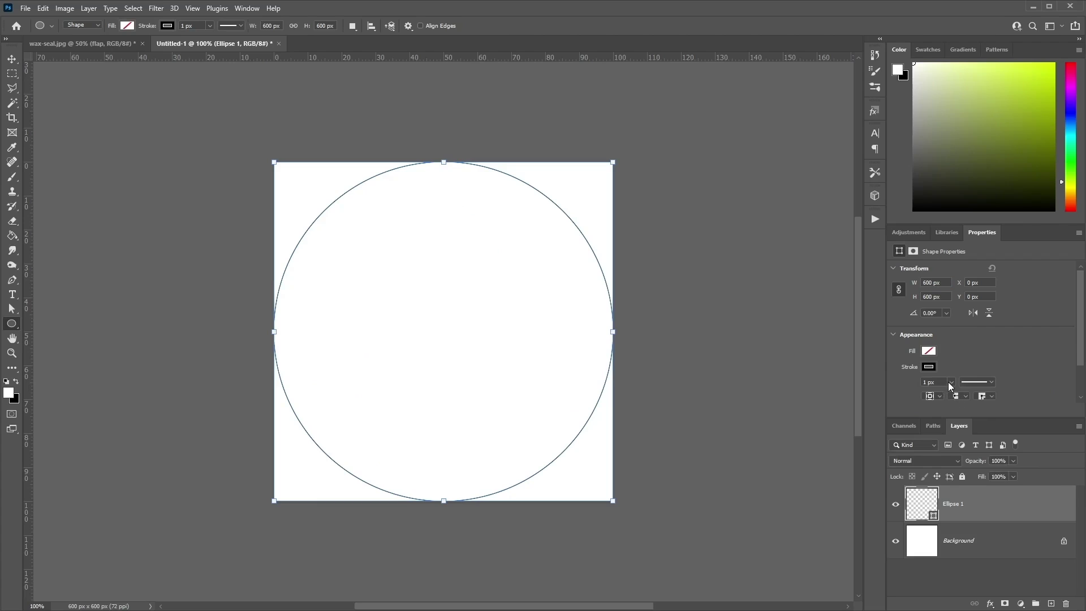
Set the circle's stroke width to 15 px and align the stroke to the inside of the path.
{"action": "left_click", "coordinate": [951, 382]}
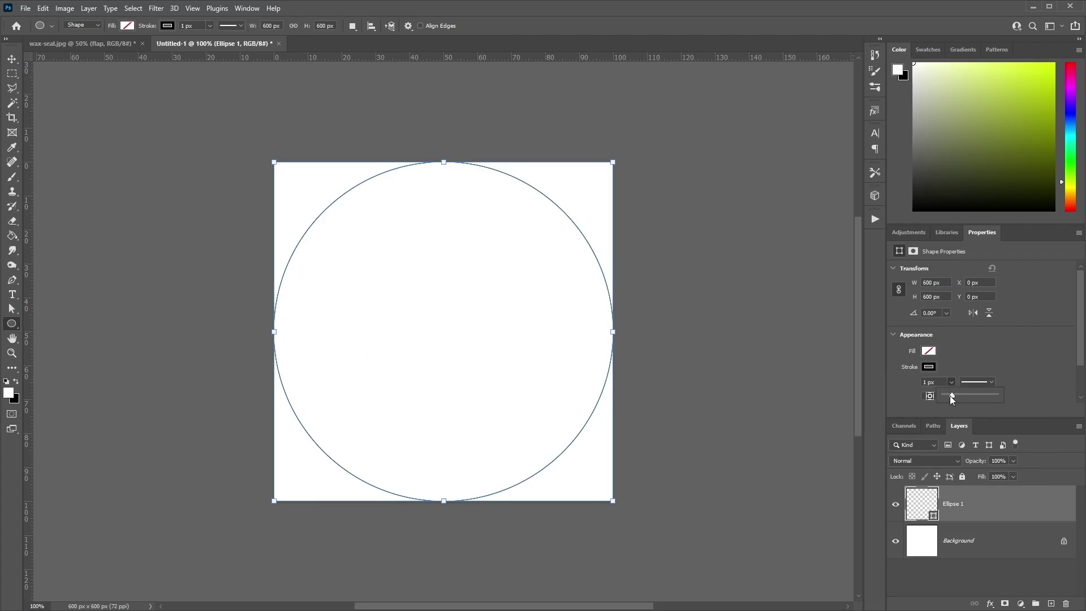
{"action": "left_click", "coordinate": [948, 392]}
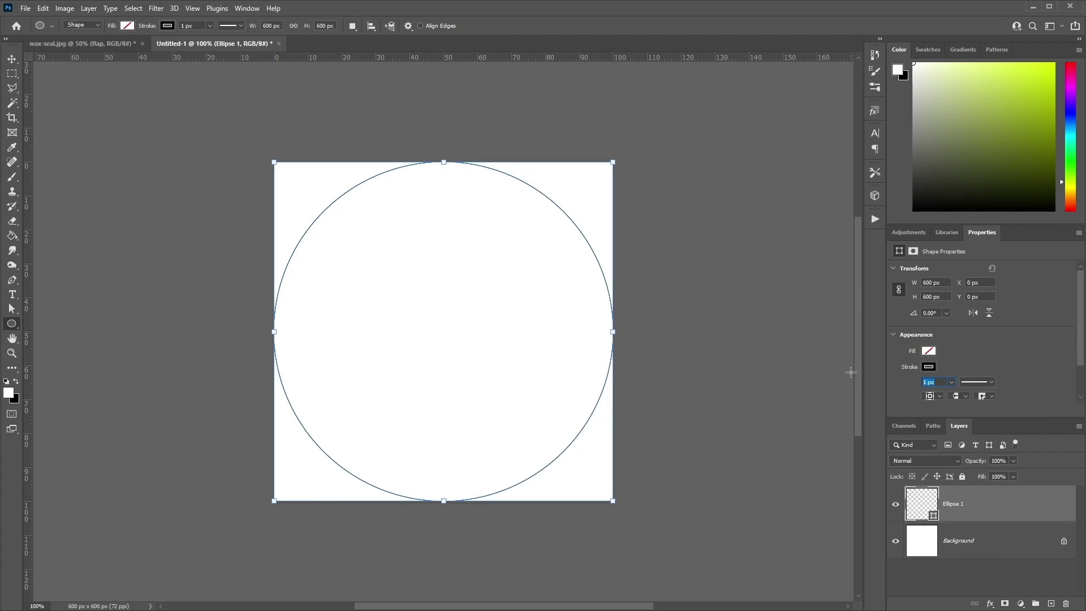
{"action": "type", "text": "15"}
{"action": "key", "text": "Return"}
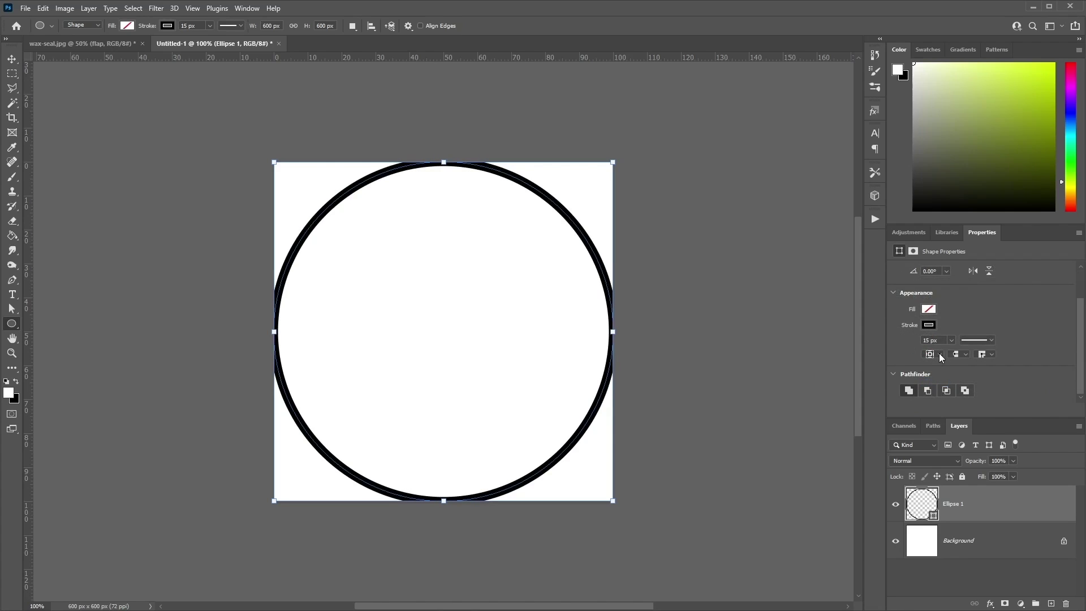
{"action": "left_click", "coordinate": [939, 353]}
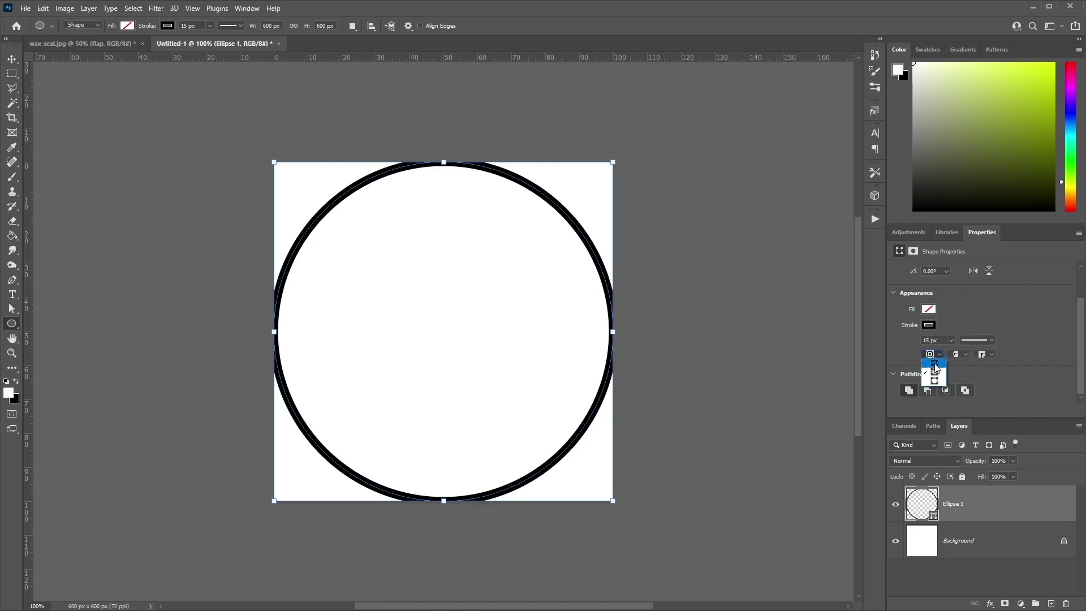
{"action": "left_click", "coordinate": [934, 364]}
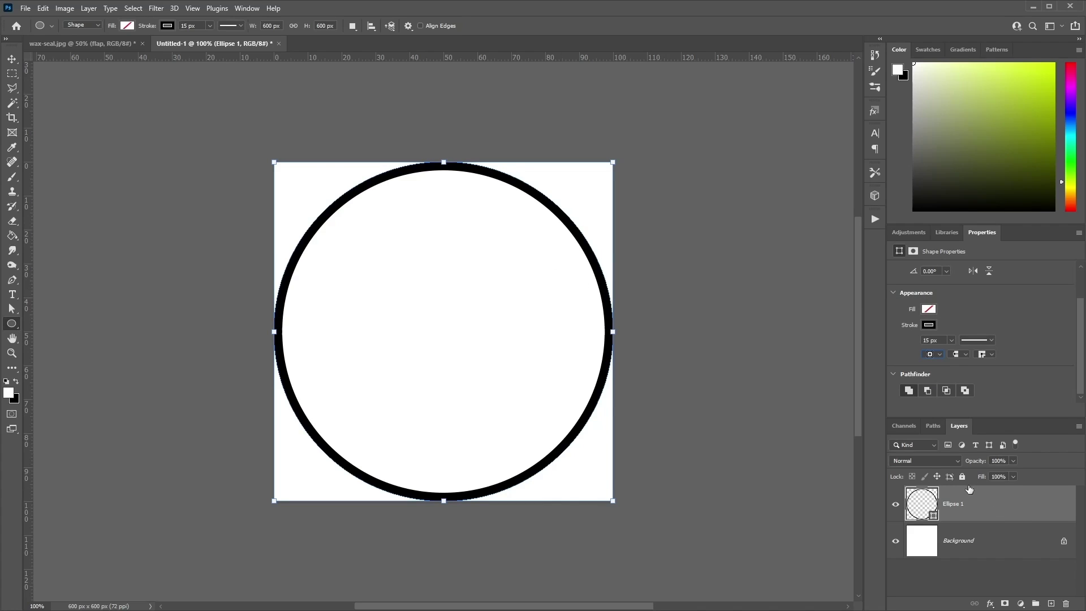
Duplicate the circle onto a new shape layer and rename the copy Path.
{"action": "left_click", "coordinate": [89, 9]}
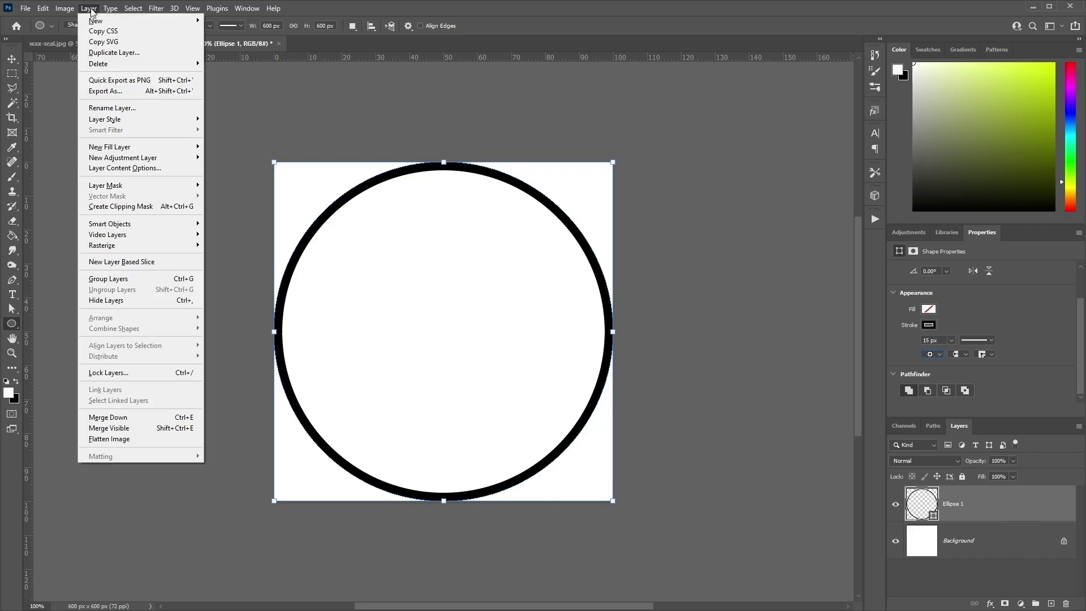
{"action": "mouse_move", "coordinate": [96, 20]}
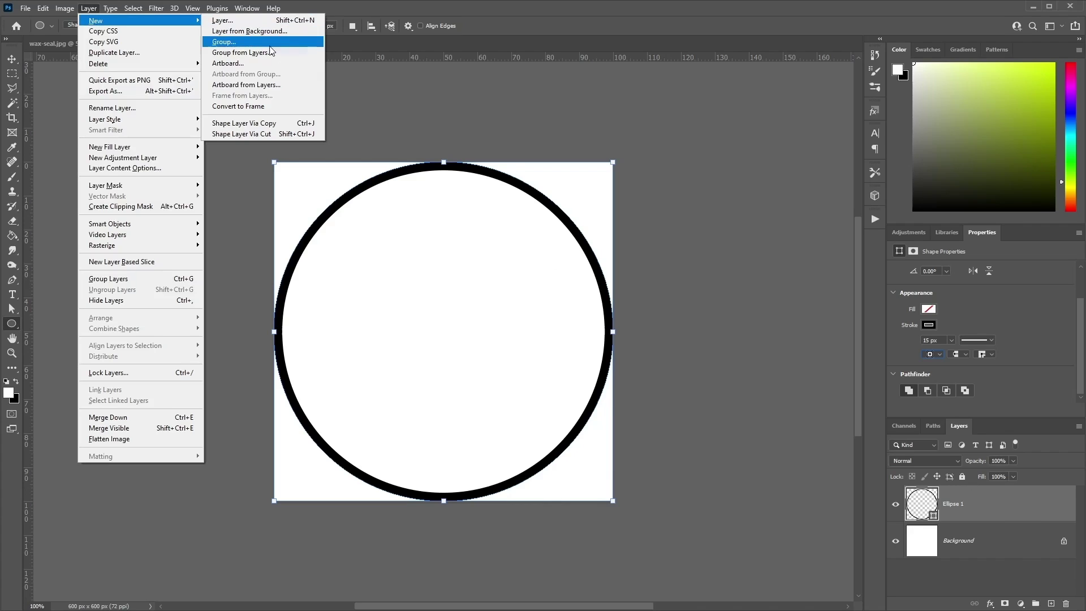
{"action": "left_click", "coordinate": [288, 123]}
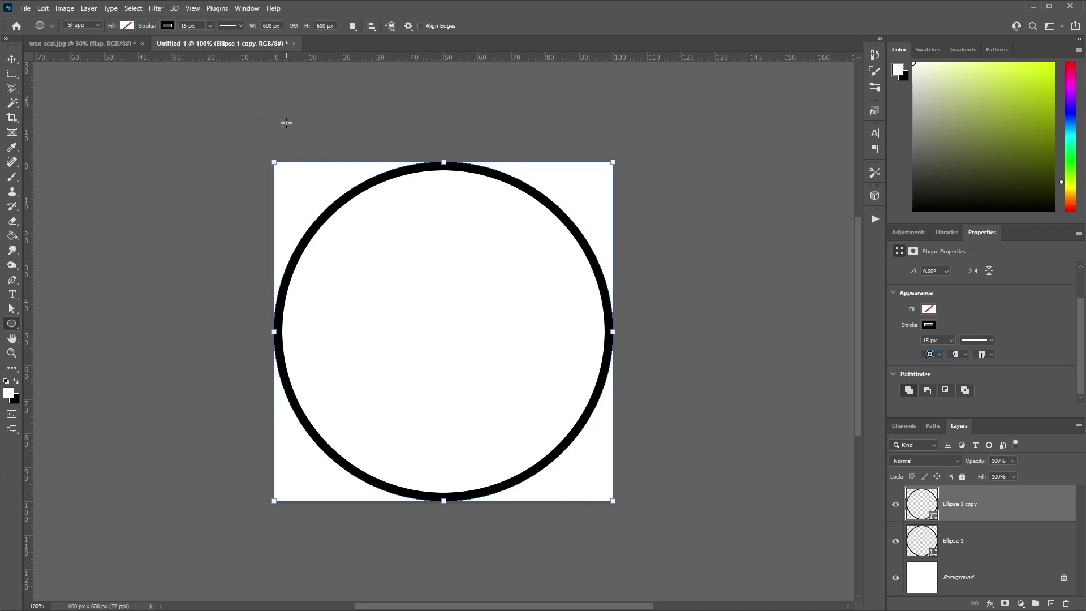
{"action": "double_click", "coordinate": [951, 504]}
{"action": "type", "text": "Path"}
{"action": "key", "text": "Return"}
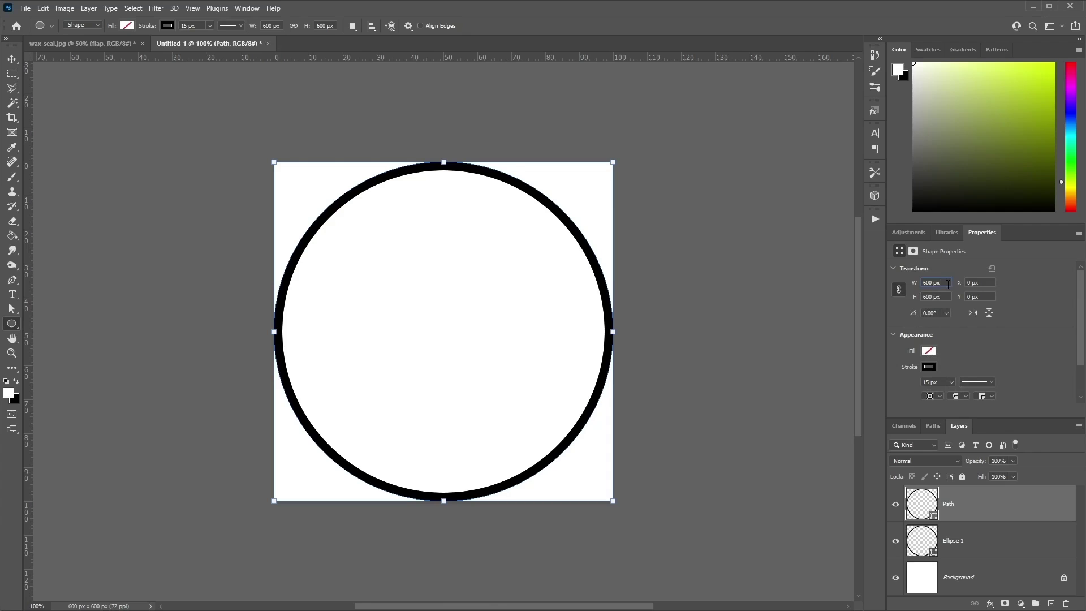
Resize the Path circle to 516 x 516 px and position it at X 42 px, Y 42 px.
{"action": "left_click", "coordinate": [948, 285]}
{"action": "type", "text": "516"}
{"action": "key", "text": "Tab"}
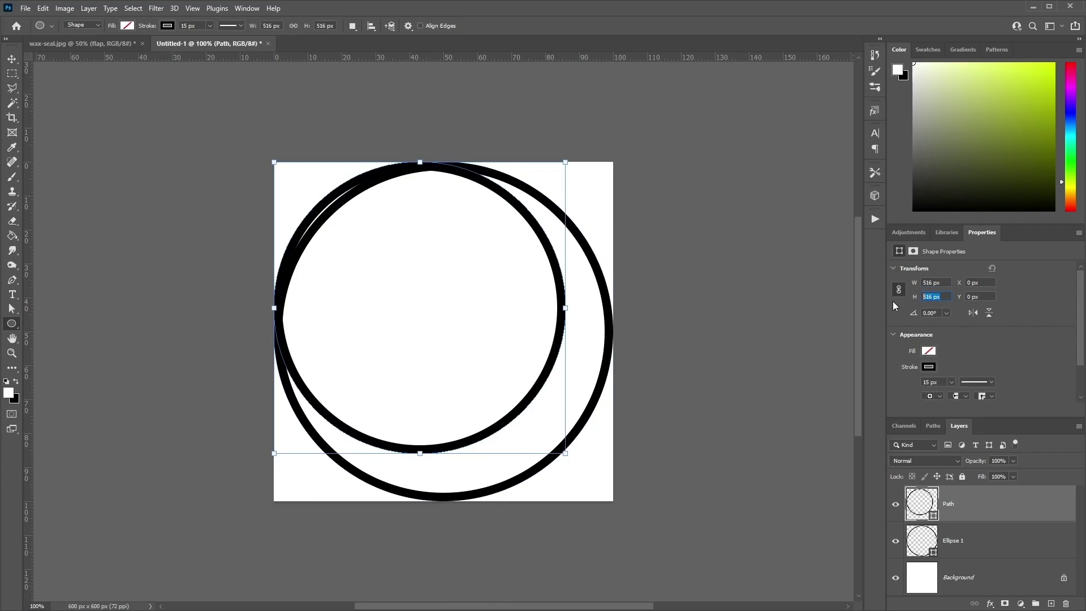
{"action": "type", "text": "516"}
{"action": "left_click", "coordinate": [985, 282]}
{"action": "type", "text": "42"}
{"action": "key", "text": "Tab"}
{"action": "type", "text": "42"}
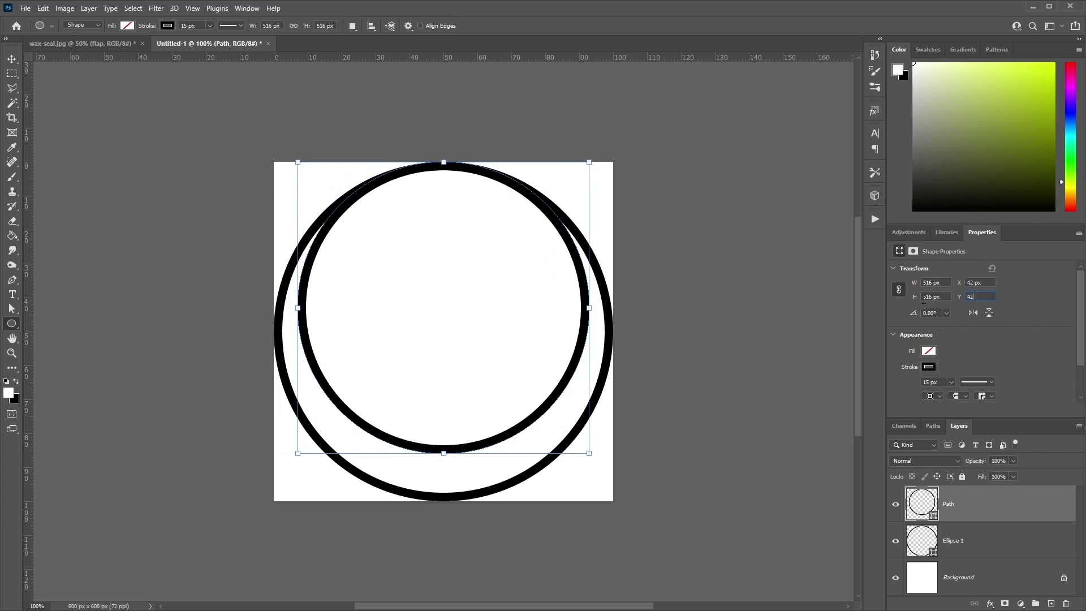
{"action": "key", "text": "Return"}
{"action": "left_click", "coordinate": [933, 309]}
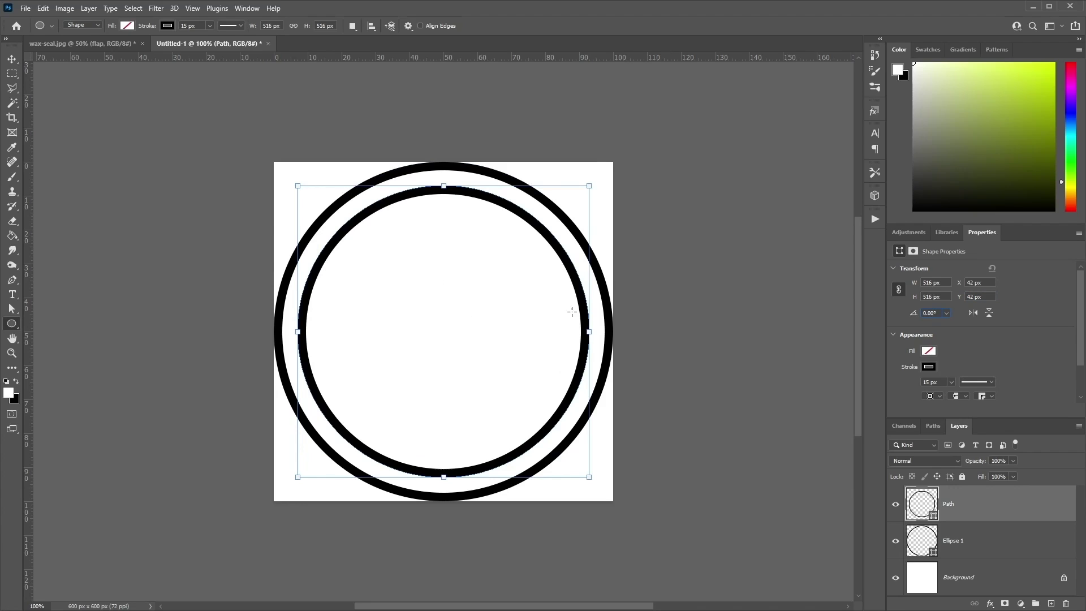
Remove the stroke from the Path circle so it has neither fill nor outline.
{"action": "left_click", "coordinate": [927, 368]}
{"action": "left_click", "coordinate": [904, 389]}
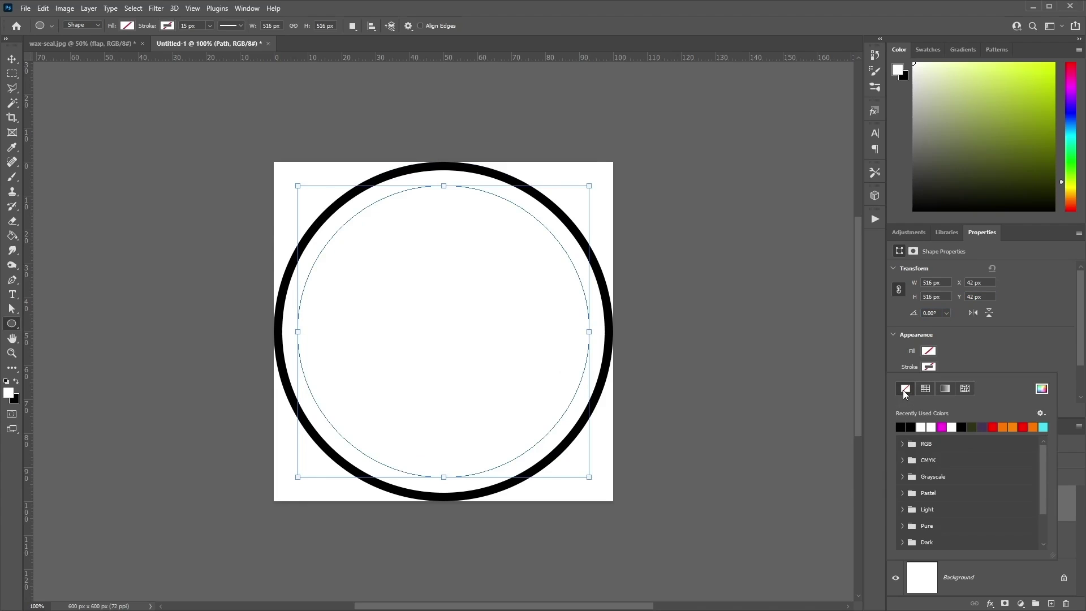
{"action": "left_click", "coordinate": [1035, 362]}
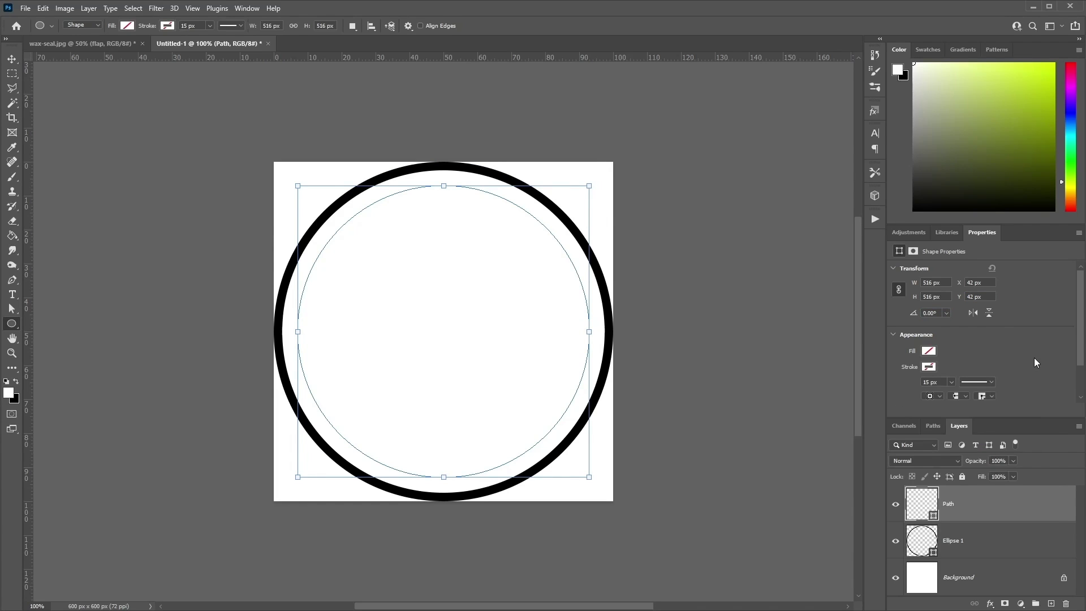
Set up the Horizontal Type tool with Rubik Bold at 62 pt, black text and tracking of 500.
{"action": "left_click", "coordinate": [13, 294]}
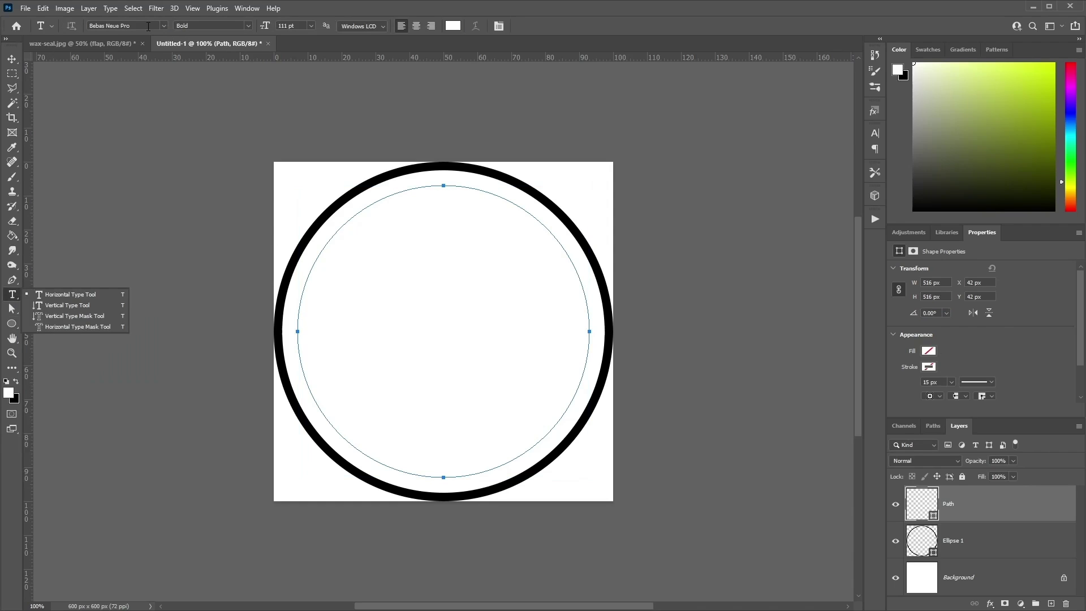
{"action": "left_click", "coordinate": [149, 27]}
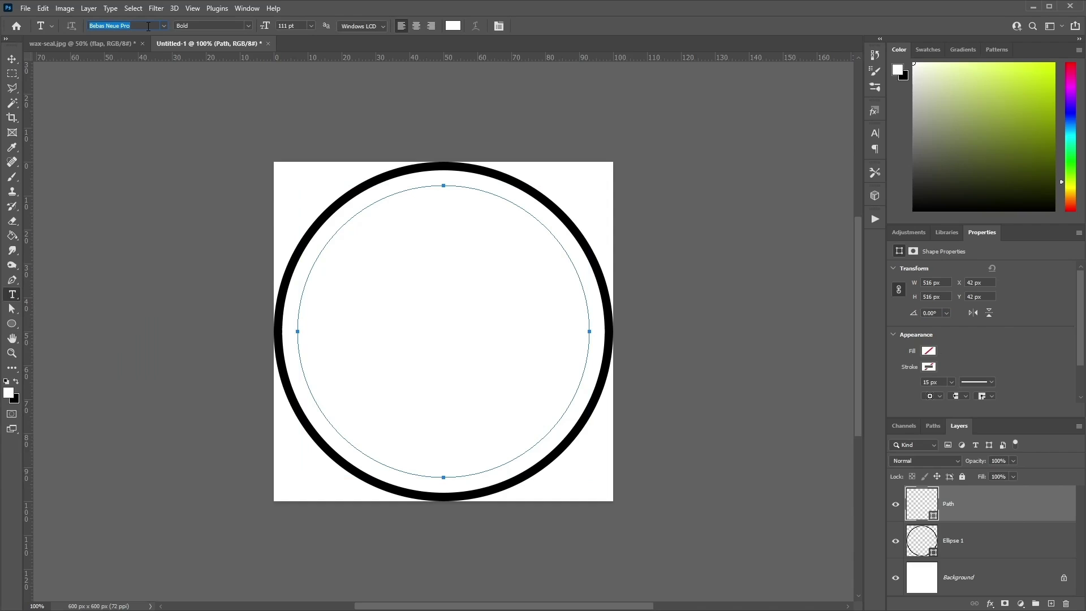
{"action": "type", "text": "ru"}
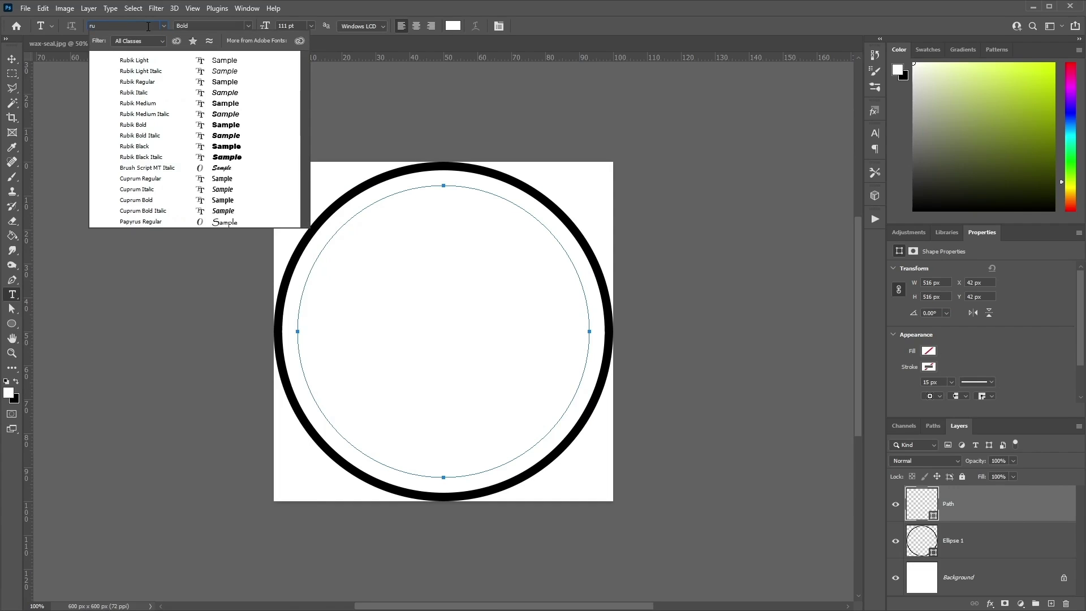
{"action": "type", "text": "bik"}
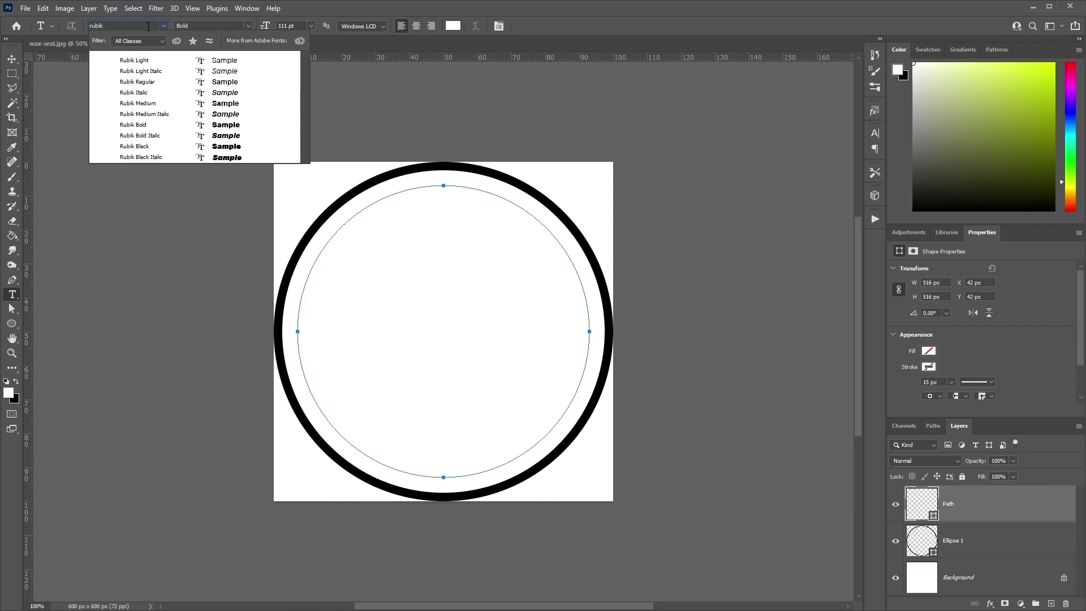
{"action": "left_click", "coordinate": [197, 124]}
{"action": "key", "text": "d"}
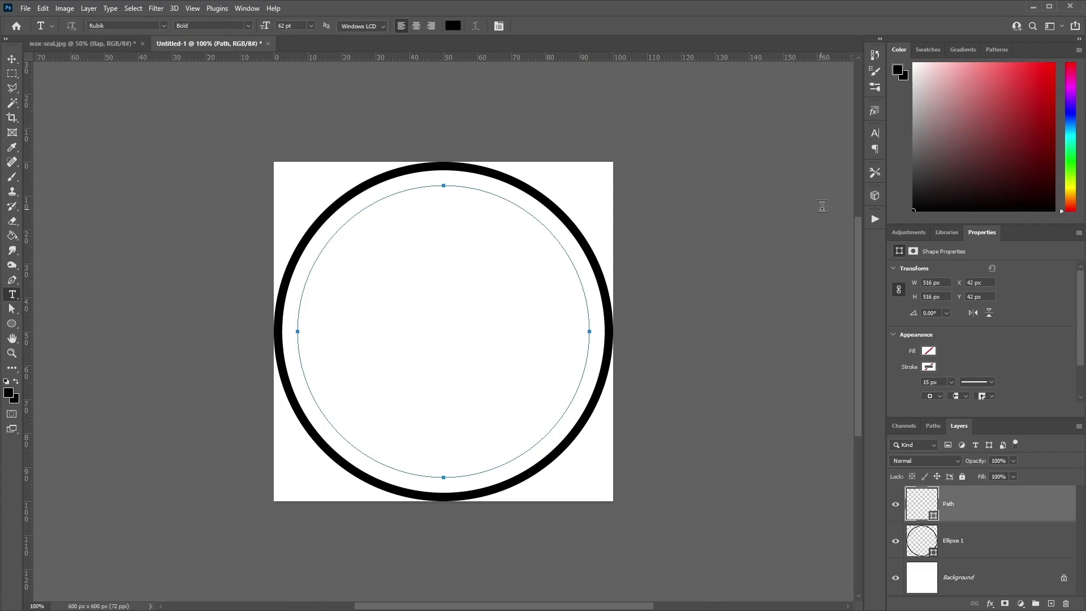
{"action": "left_click", "coordinate": [875, 134]}
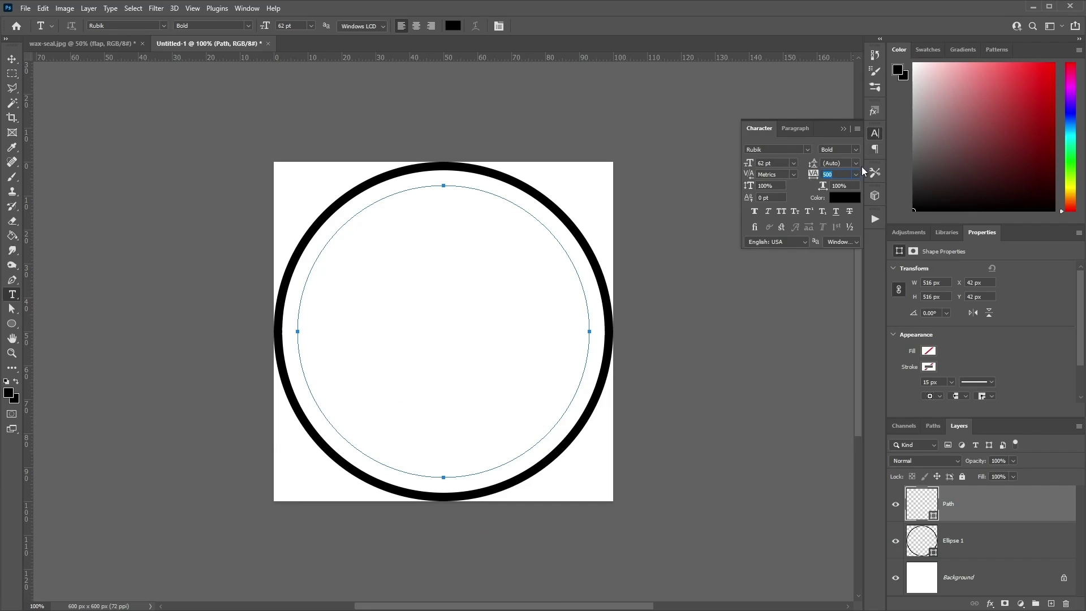
{"action": "left_click", "coordinate": [875, 135]}
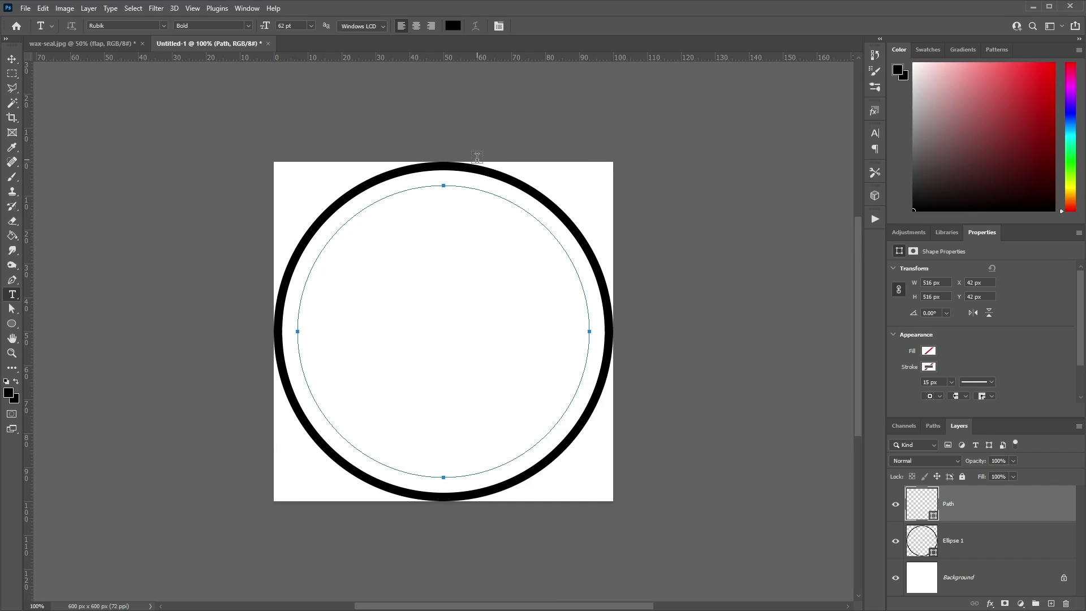
Add the text "WAX SEAL STAMP MOCKUP" along the Path circle, starting near its top.
{"action": "left_click", "coordinate": [424, 187]}
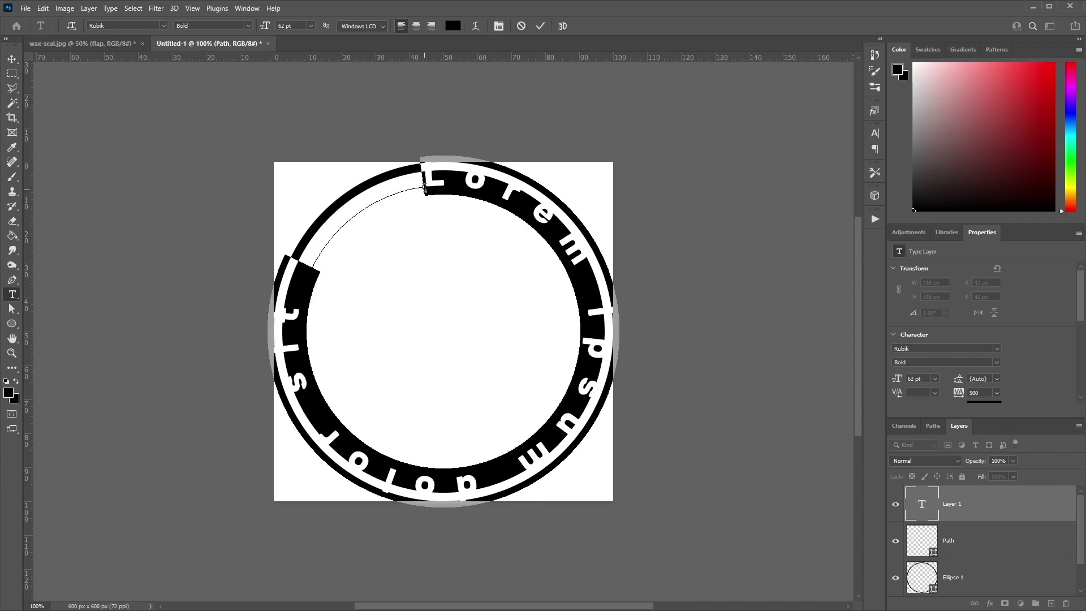
{"action": "type", "text": "WAX "}
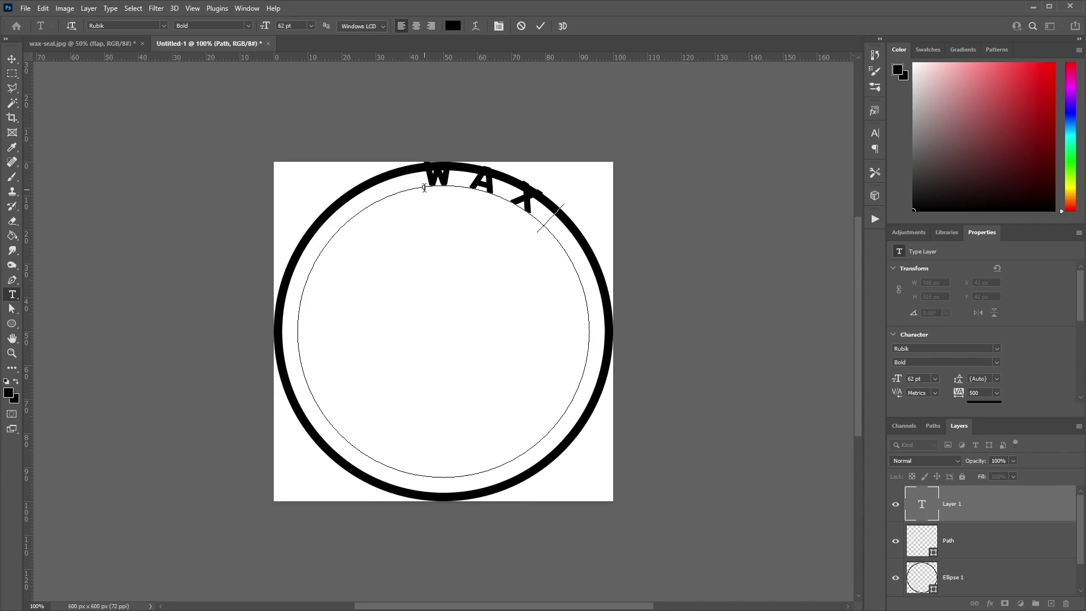
{"action": "type", "text": "SEAL"}
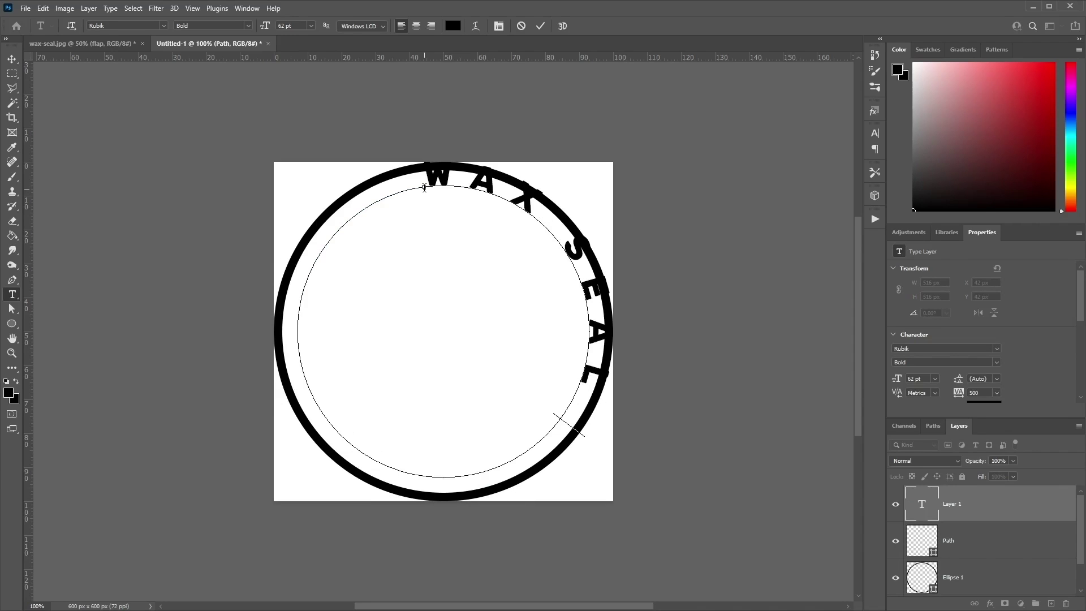
{"action": "type", "text": " STAMP MO"}
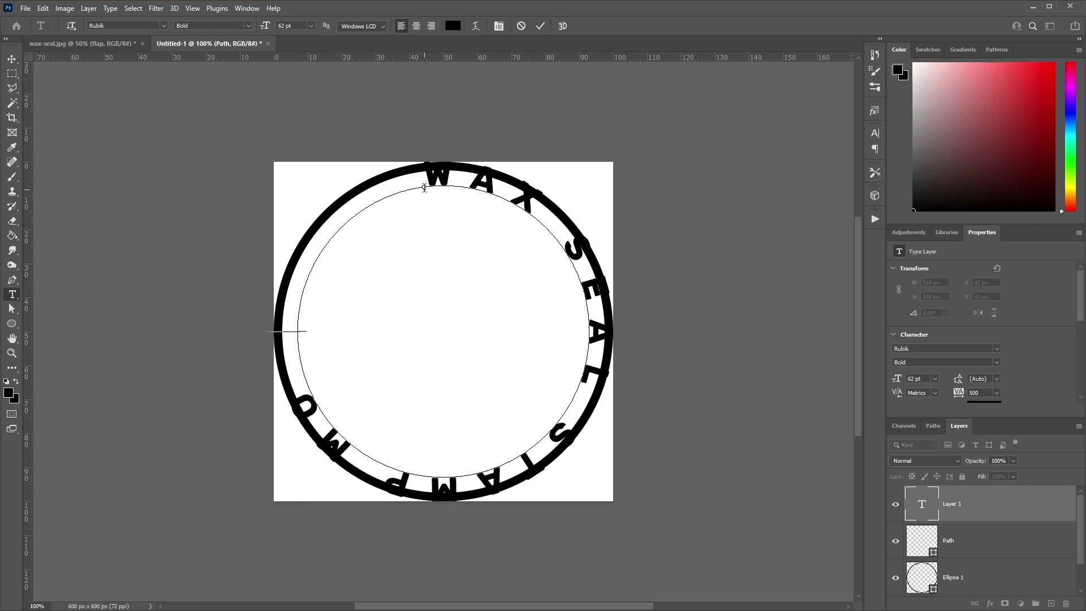
{"action": "type", "text": "CKKUP"}
{"action": "key", "text": "ctrl+Return"}
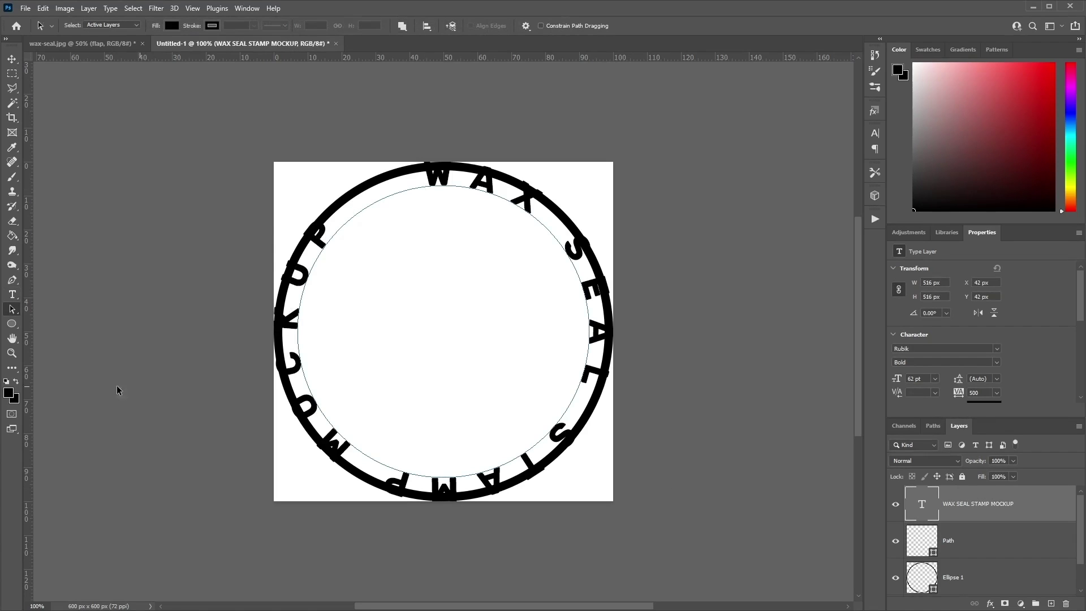
Flip the circular text to the inside of its path with the Path Selection tool.
{"action": "left_click", "coordinate": [12, 310]}
{"action": "right_click", "coordinate": [13, 309]}
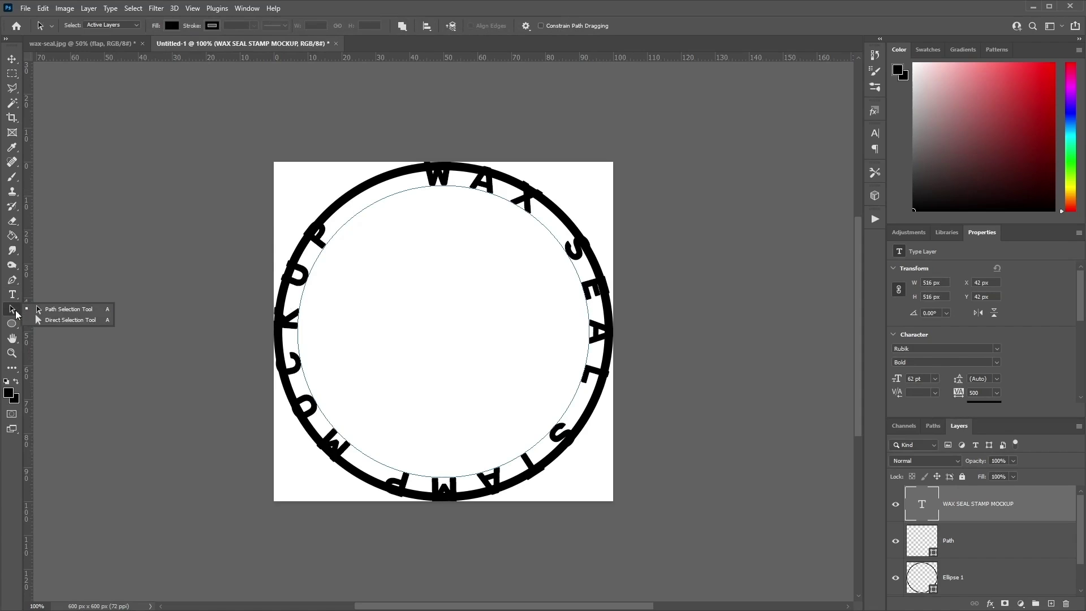
{"action": "left_click", "coordinate": [56, 311]}
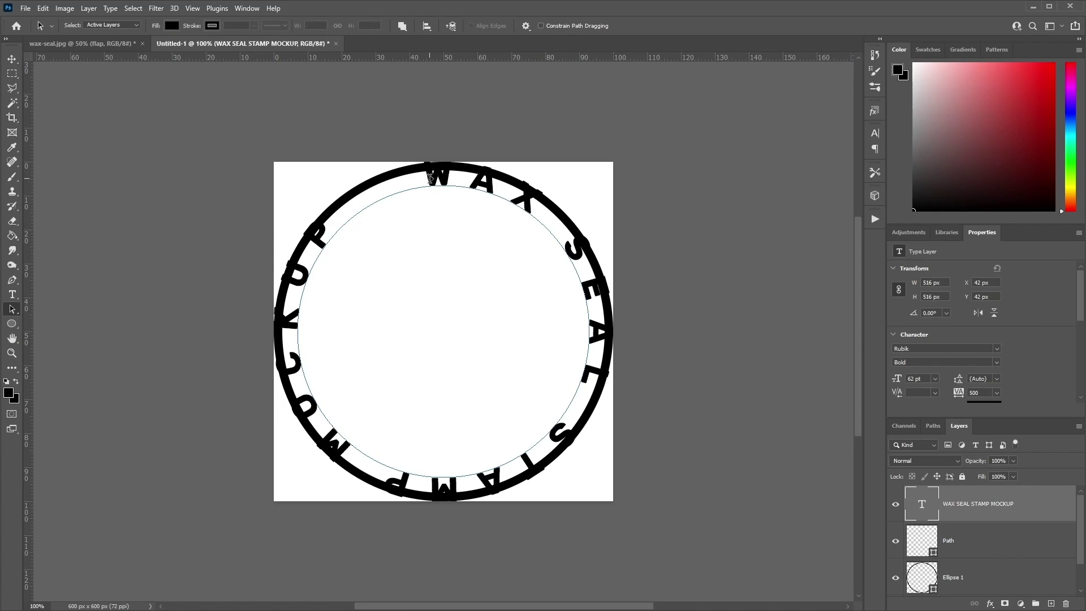
{"action": "left_click_drag", "start_coordinate": [430, 179], "coordinate": [427, 210]}
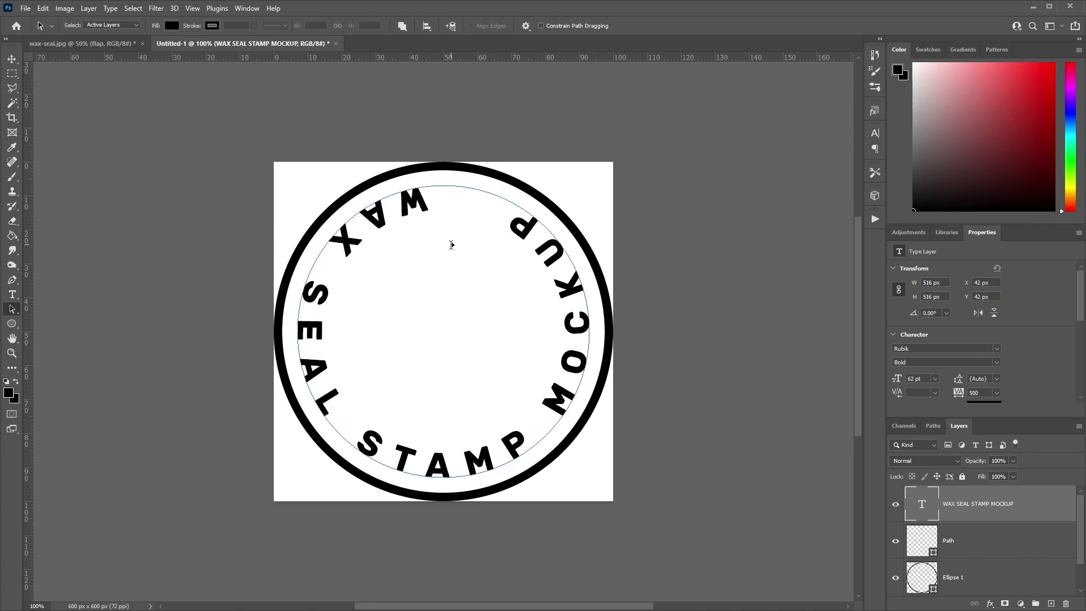
{"action": "key", "text": "v"}
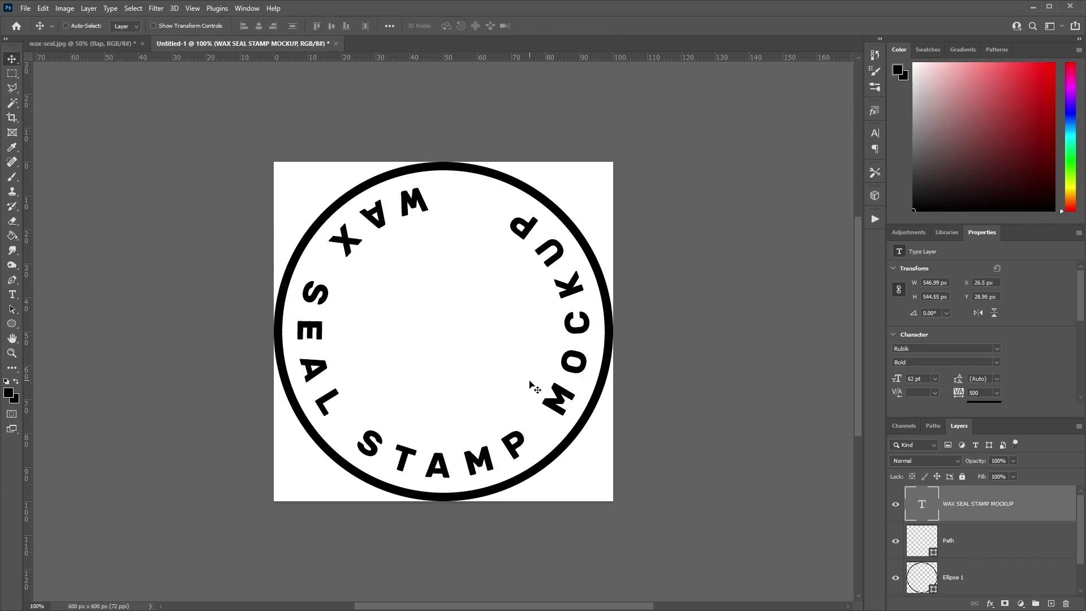
Add a separate text layer with the letter "w" and move it fully onto the canvas in the upper-left corner.
{"action": "left_click", "coordinate": [12, 295]}
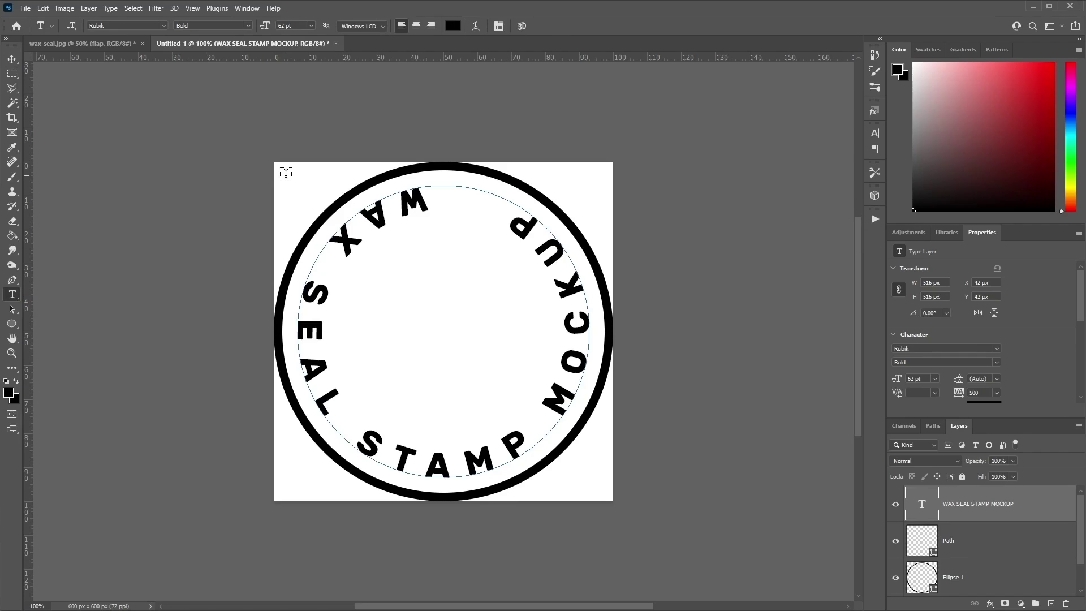
{"action": "left_click", "coordinate": [286, 173]}
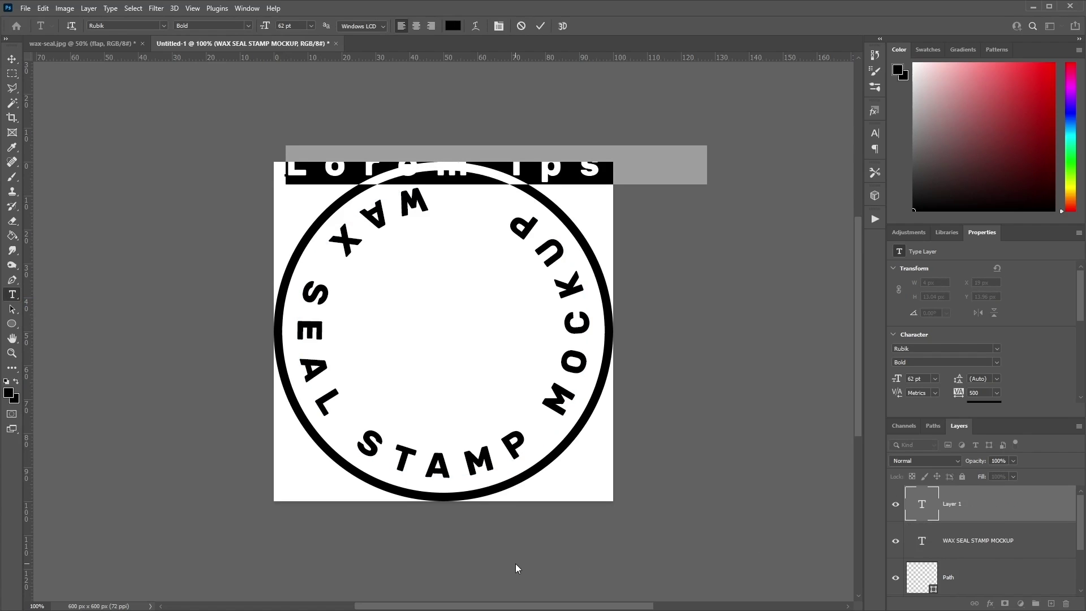
{"action": "type", "text": "W"}
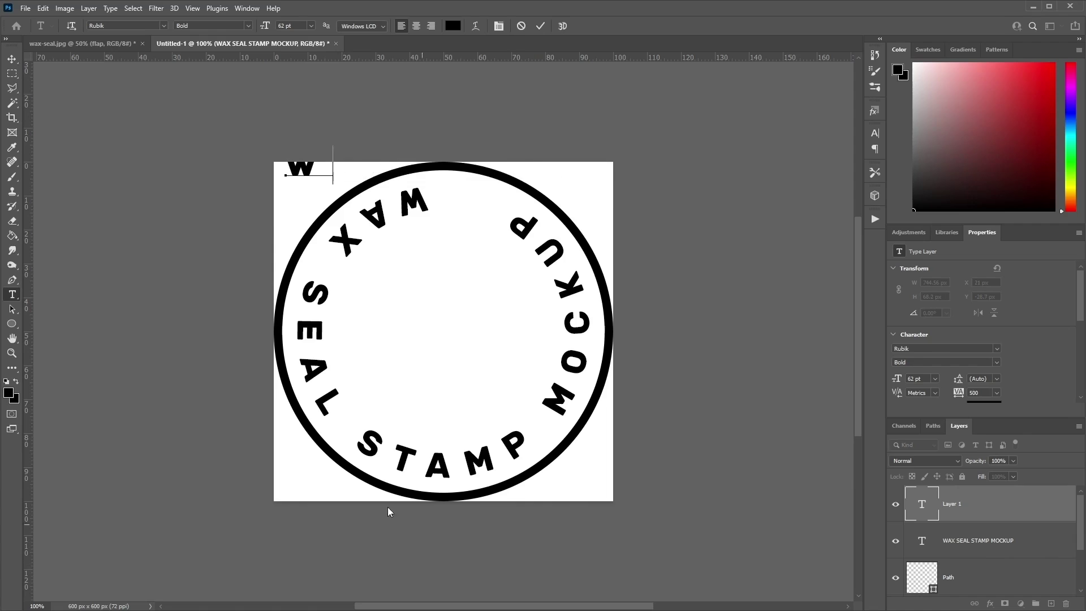
{"action": "left_click", "coordinate": [12, 59]}
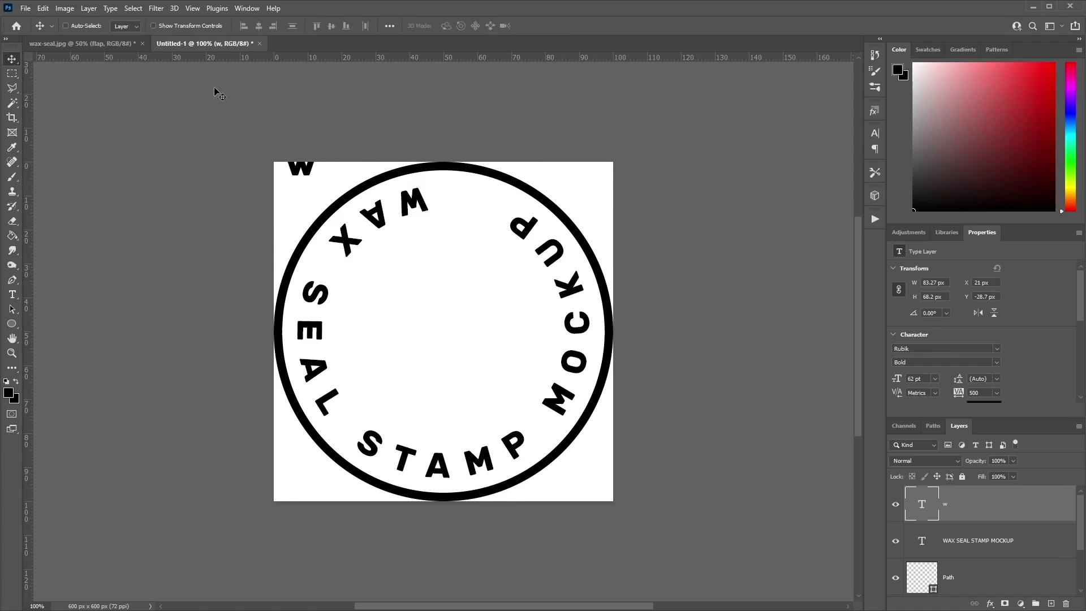
{"action": "left_click_drag", "start_coordinate": [343, 177], "coordinate": [343, 198]}
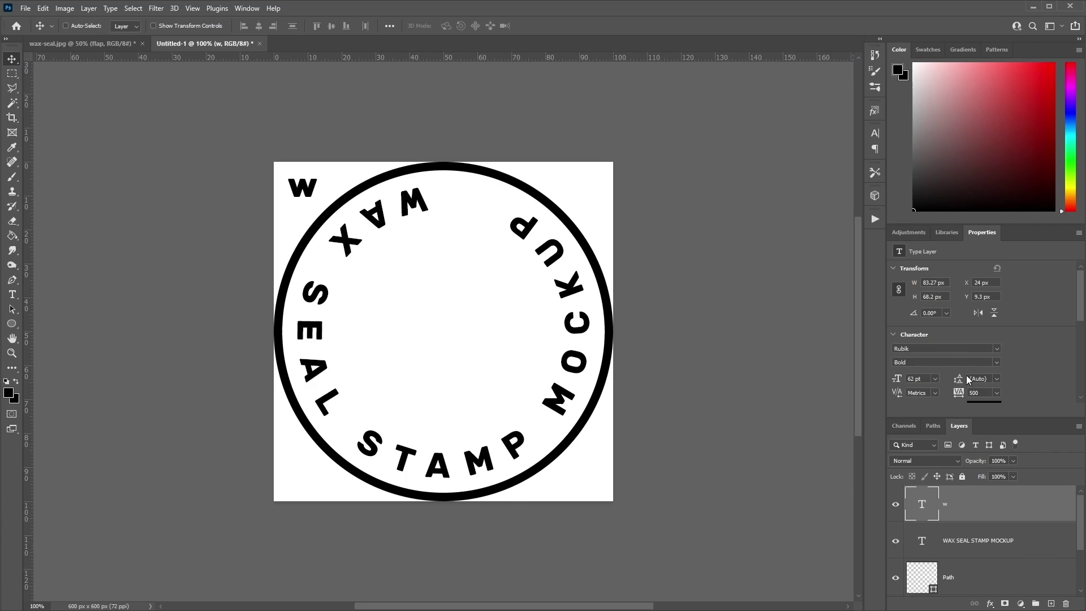
Set the letter w to Rubik Regular at 383 pt.
{"action": "left_click", "coordinate": [996, 362]}
{"action": "left_click", "coordinate": [934, 377]}
{"action": "left_click", "coordinate": [926, 378]}
{"action": "type", "text": "383"}
{"action": "key", "text": "Return"}
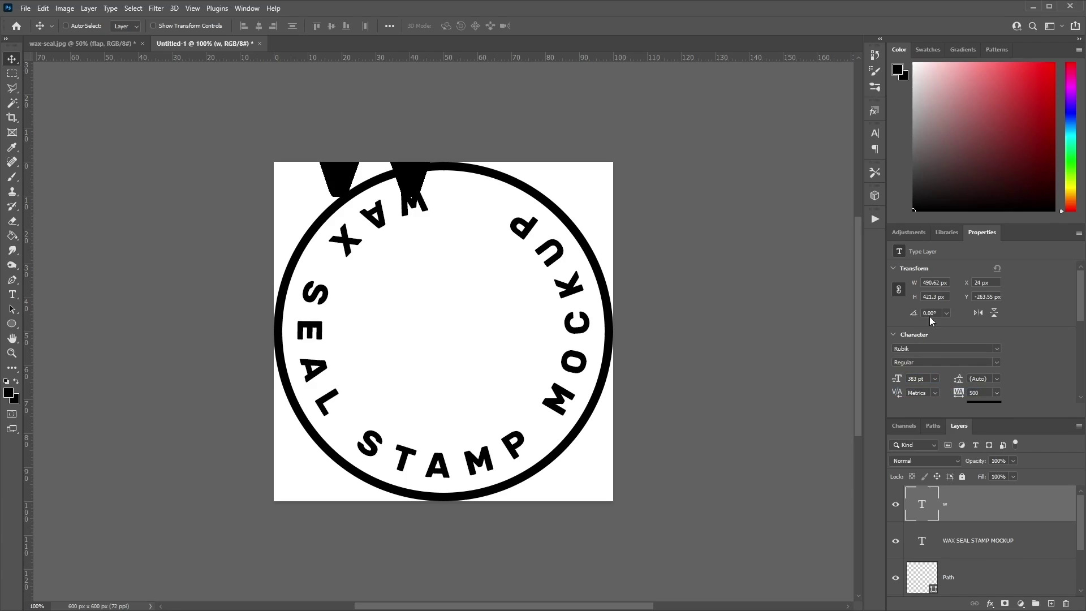
Position the large w inside the ring at X 136 px, Y 68 px.
{"action": "left_click", "coordinate": [1000, 281]}
{"action": "type", "text": "136"}
{"action": "left_click", "coordinate": [996, 298]}
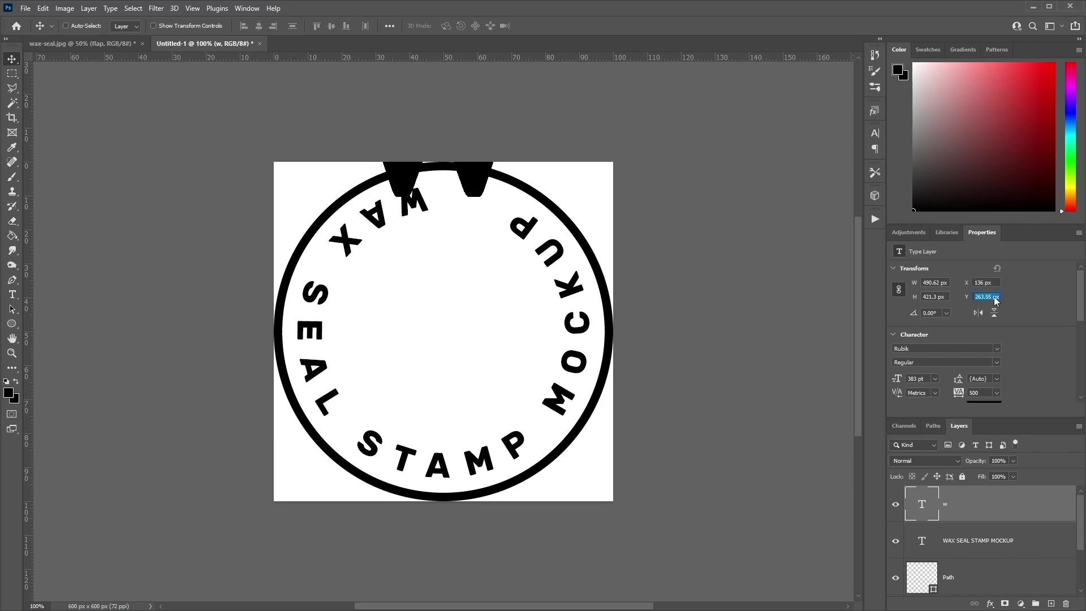
{"action": "type", "text": "68"}
{"action": "key", "text": "Return"}
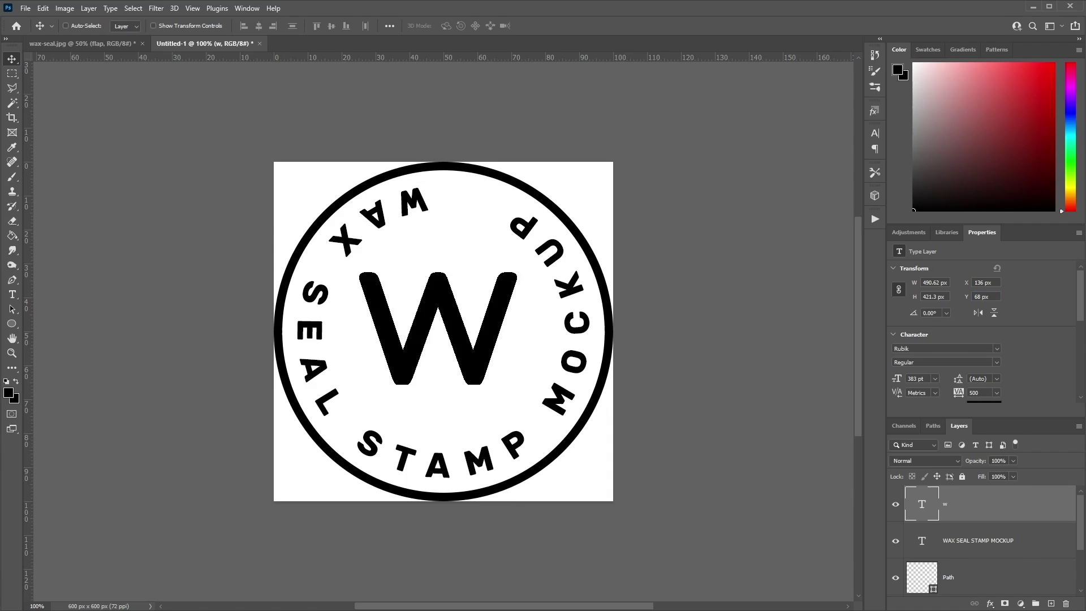
Convert the w, WAX SEAL STAMP MOCKUP, Path and Ellipse 1 layers together into one smart object.
{"action": "left_click", "coordinate": [934, 547]}
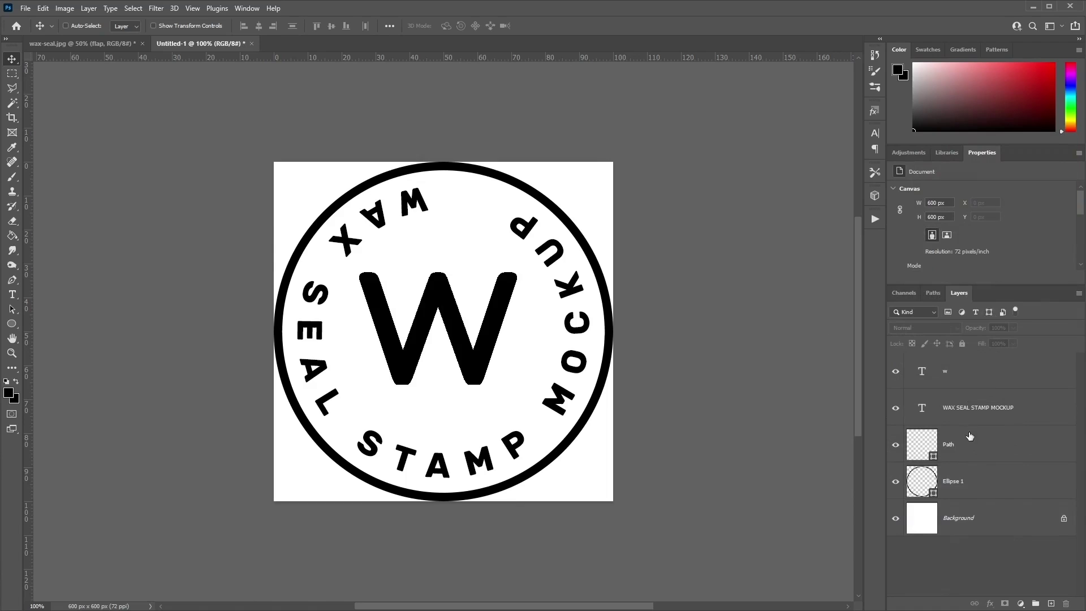
{"action": "left_click", "coordinate": [988, 383]}
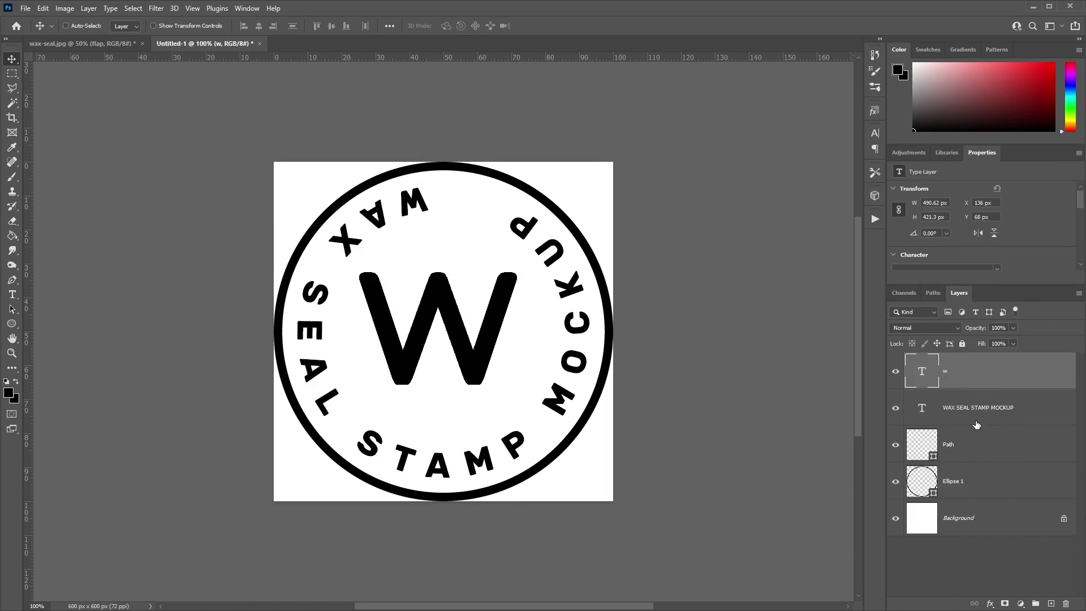
{"action": "left_click", "coordinate": [970, 482], "text": "shift"}
{"action": "right_click", "coordinate": [974, 369]}
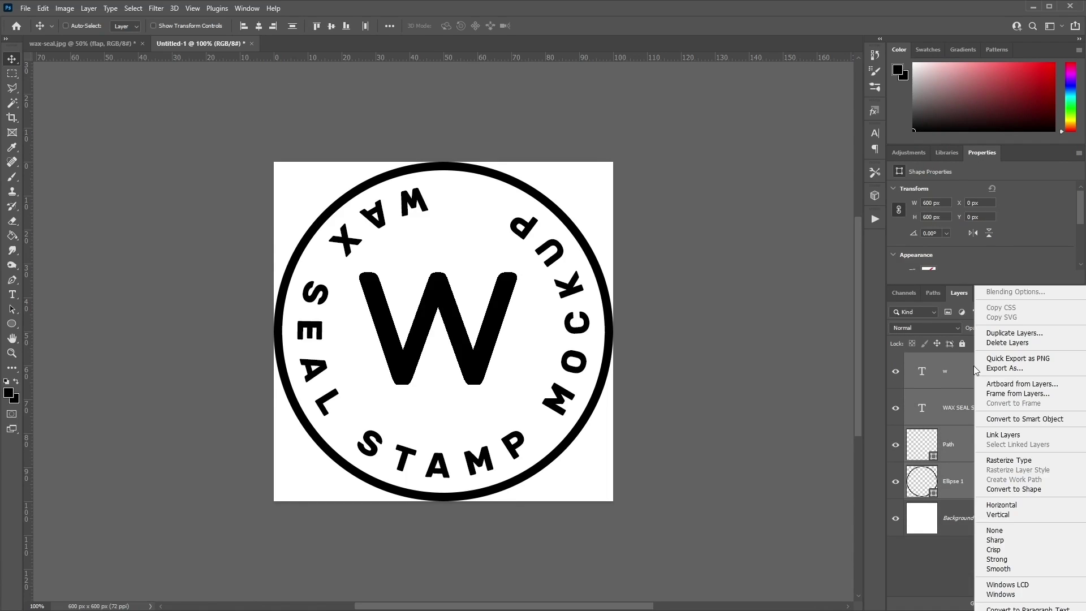
{"action": "left_click", "coordinate": [1021, 419]}
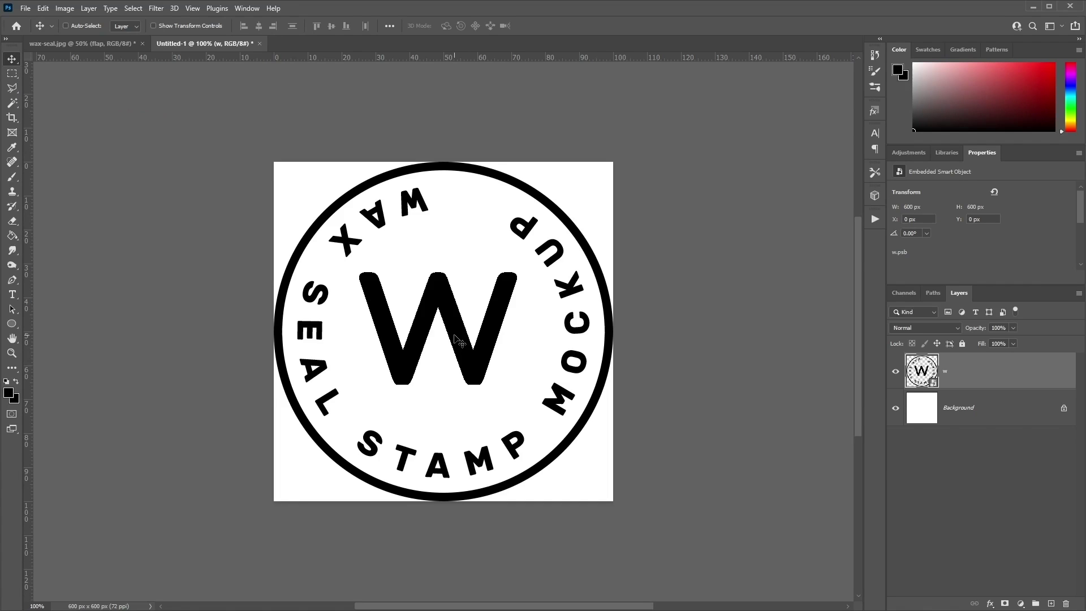
Bring the stamp smart object into the wax-seal.jpg document, above the wax seal layer and roughly over the red seal.
{"action": "left_click_drag", "start_coordinate": [457, 340], "coordinate": [489, 370]}
{"action": "left_click_drag", "start_coordinate": [989, 399], "coordinate": [987, 364]}
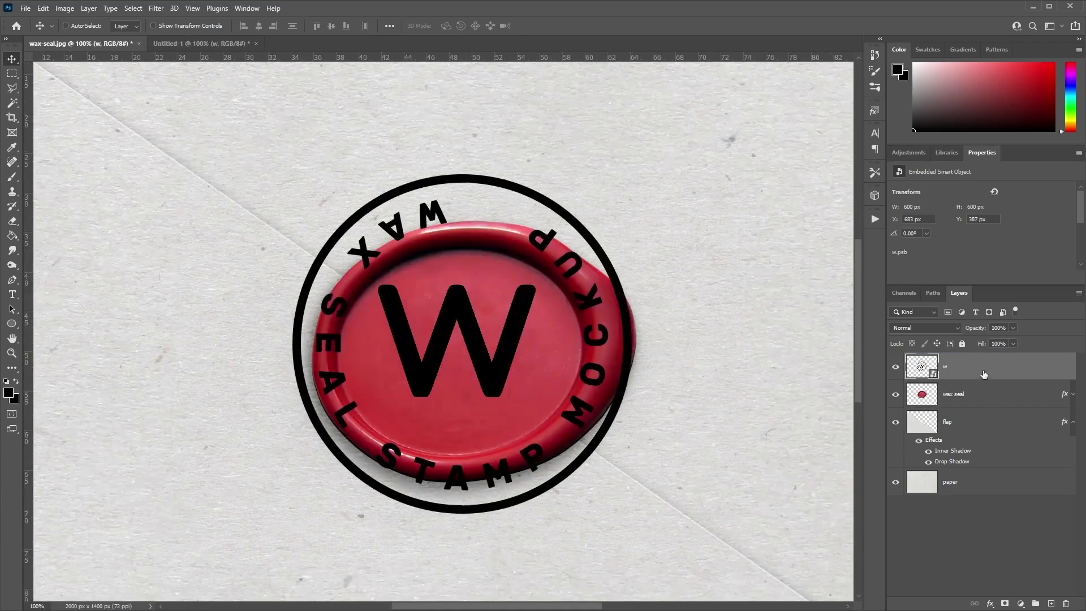
{"action": "left_click_drag", "start_coordinate": [968, 373], "coordinate": [968, 375]}
{"action": "left_click", "coordinate": [979, 398]}
{"action": "left_click", "coordinate": [987, 373]}
{"action": "left_click_drag", "start_coordinate": [590, 344], "coordinate": [594, 344]}
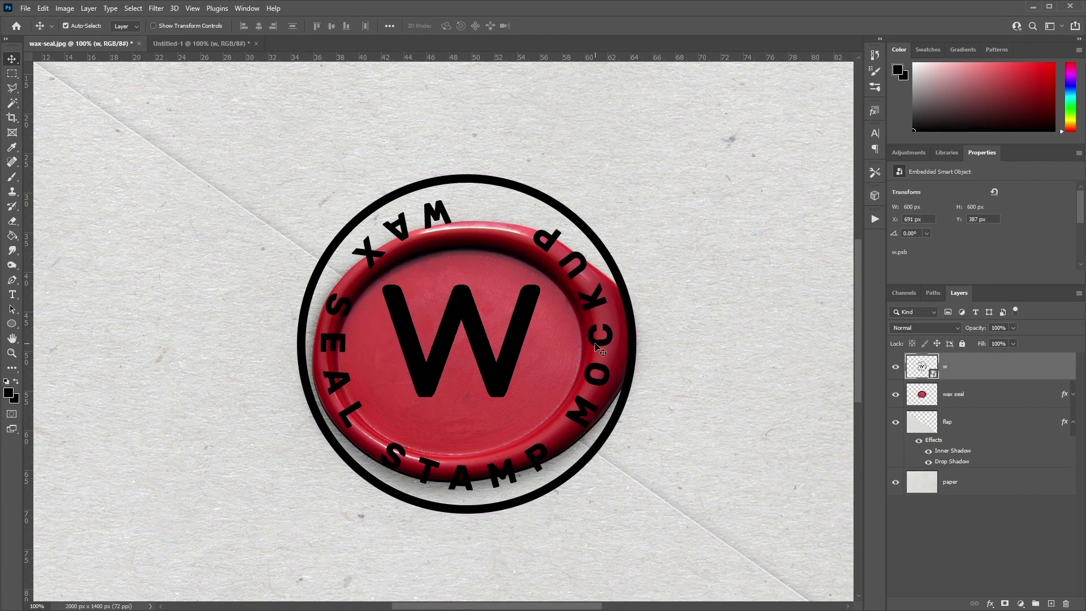
Rotate the stamp design 33 degrees and move its centre to about X 1000 px, Y 704 px.
{"action": "key", "text": "ctrl+t"}
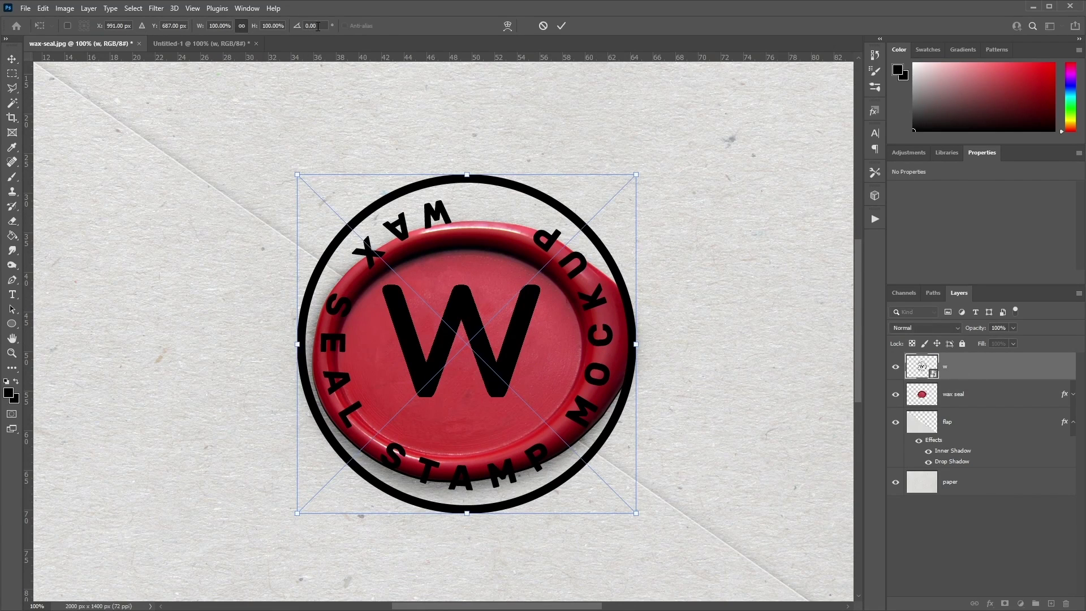
{"action": "left_click", "coordinate": [317, 26]}
{"action": "type", "text": "33"}
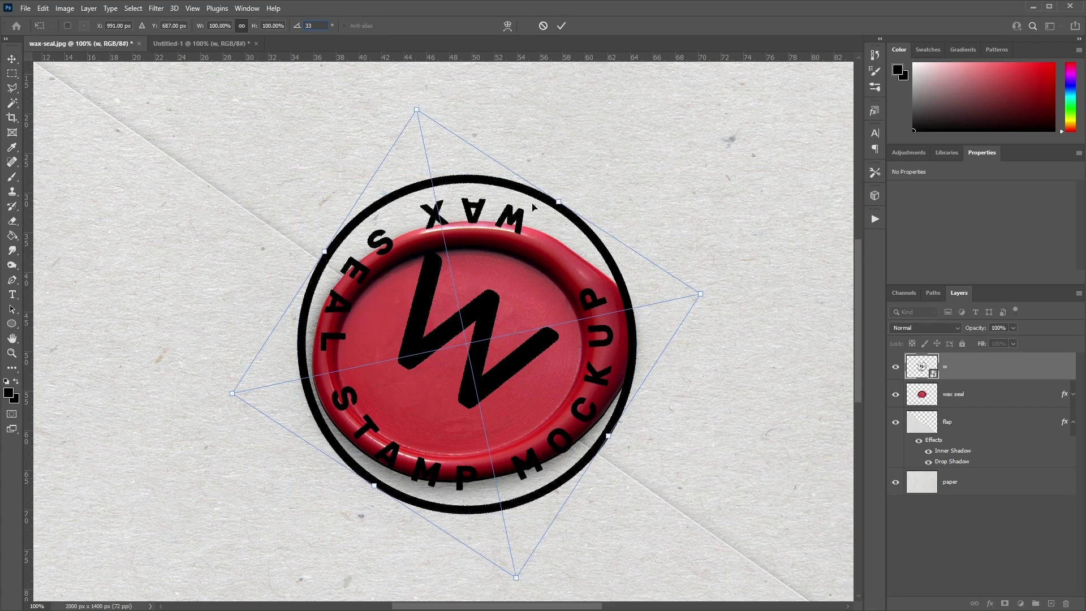
{"action": "left_click_drag", "start_coordinate": [474, 278], "coordinate": [479, 286]}
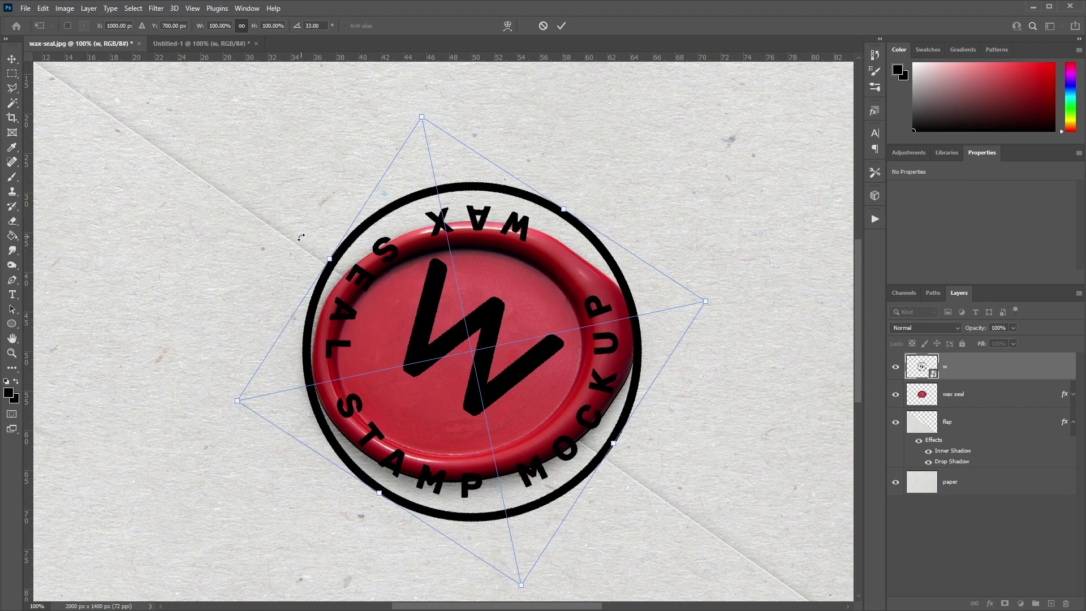
{"action": "left_click_drag", "start_coordinate": [440, 300], "coordinate": [440, 302]}
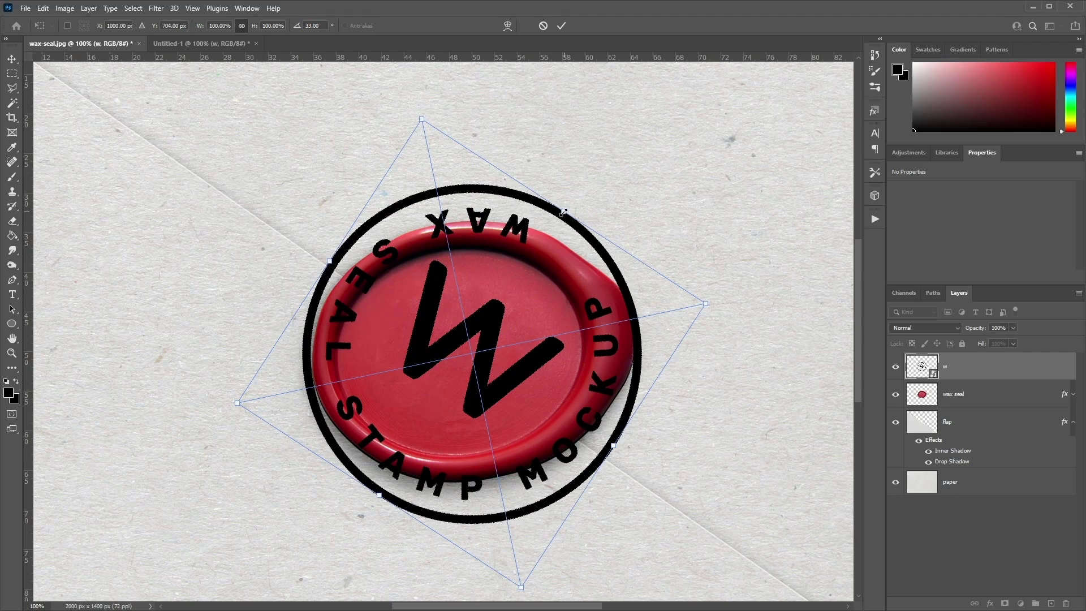
Scale the stamp design down to about 64% in width and height to fit the seal's inner area.
{"action": "left_click_drag", "start_coordinate": [563, 212], "coordinate": [552, 304]}
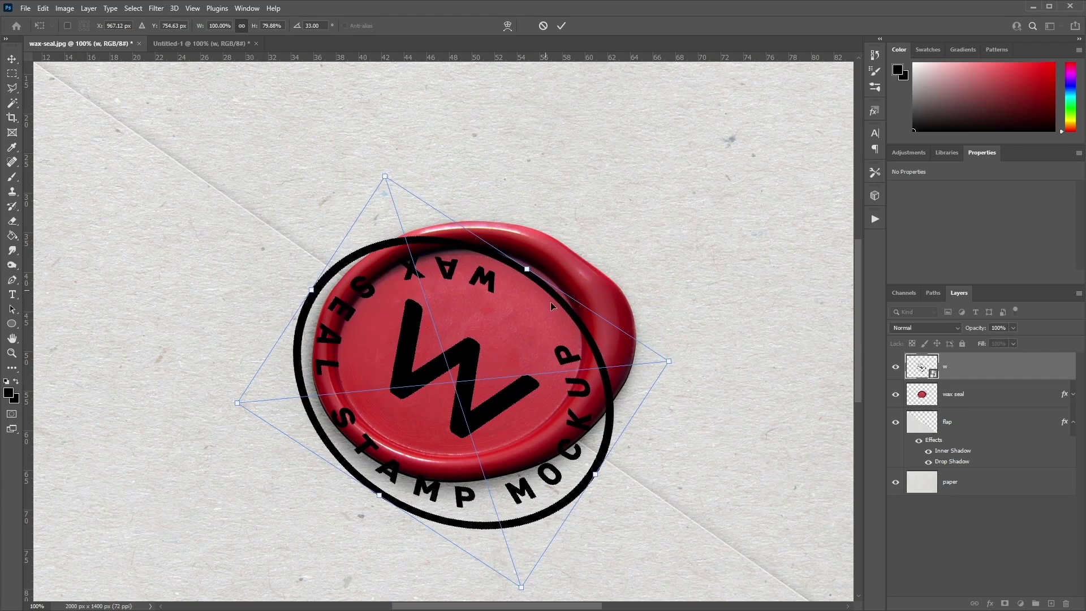
{"action": "left_click_drag", "start_coordinate": [594, 474], "coordinate": [534, 435]}
{"action": "left_click_drag", "start_coordinate": [346, 476], "coordinate": [378, 431]}
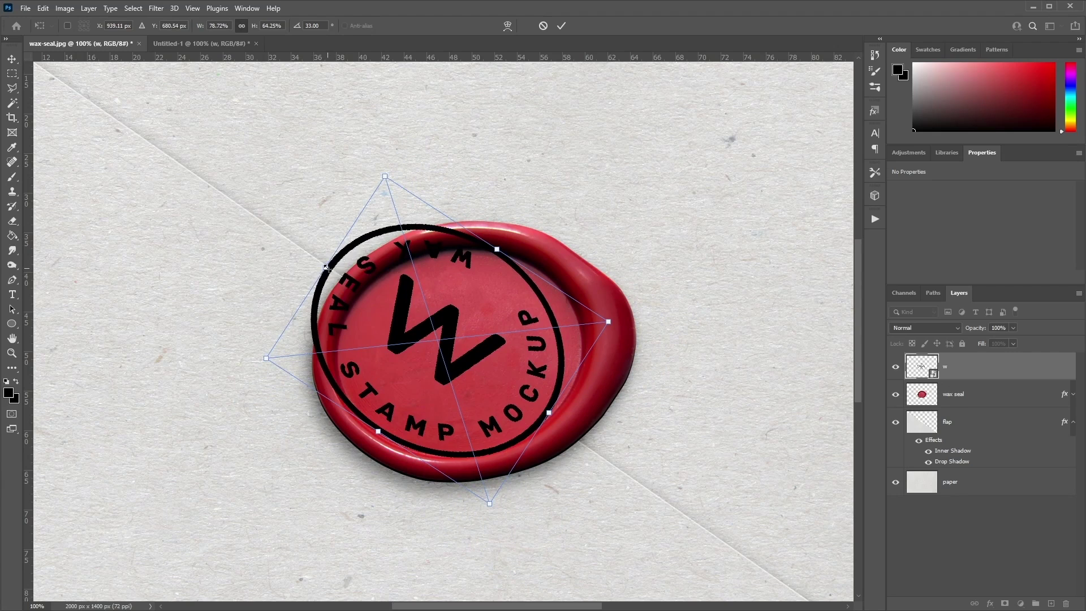
{"action": "left_click_drag", "start_coordinate": [326, 267], "coordinate": [367, 294]}
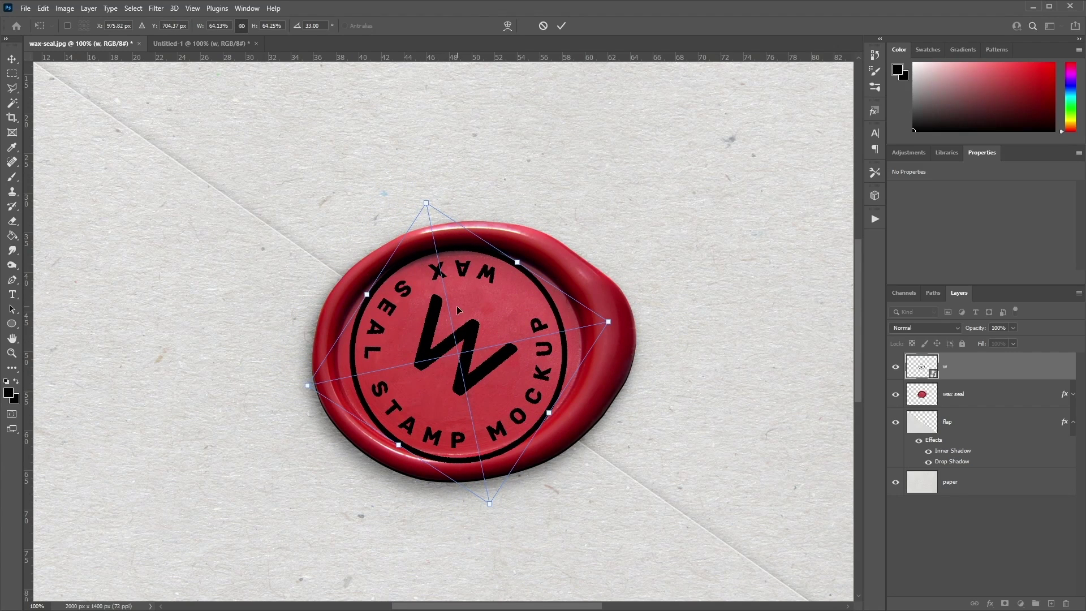
Distort the stamp design by its corners so its ring follows the seal's inner rim, and apply the transformation.
{"action": "right_click", "coordinate": [465, 268]}
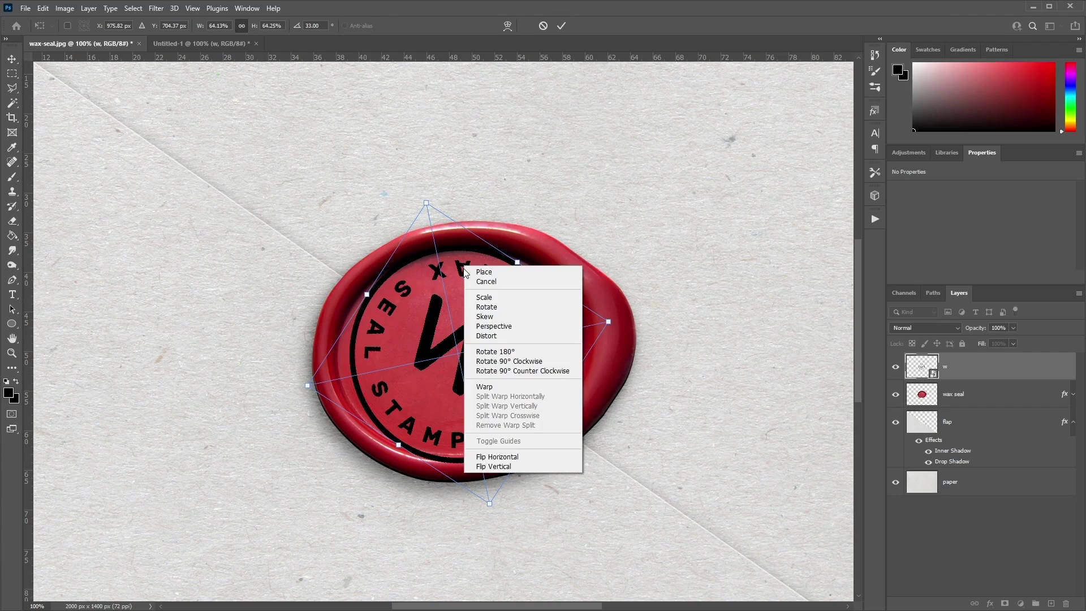
{"action": "left_click", "coordinate": [532, 320]}
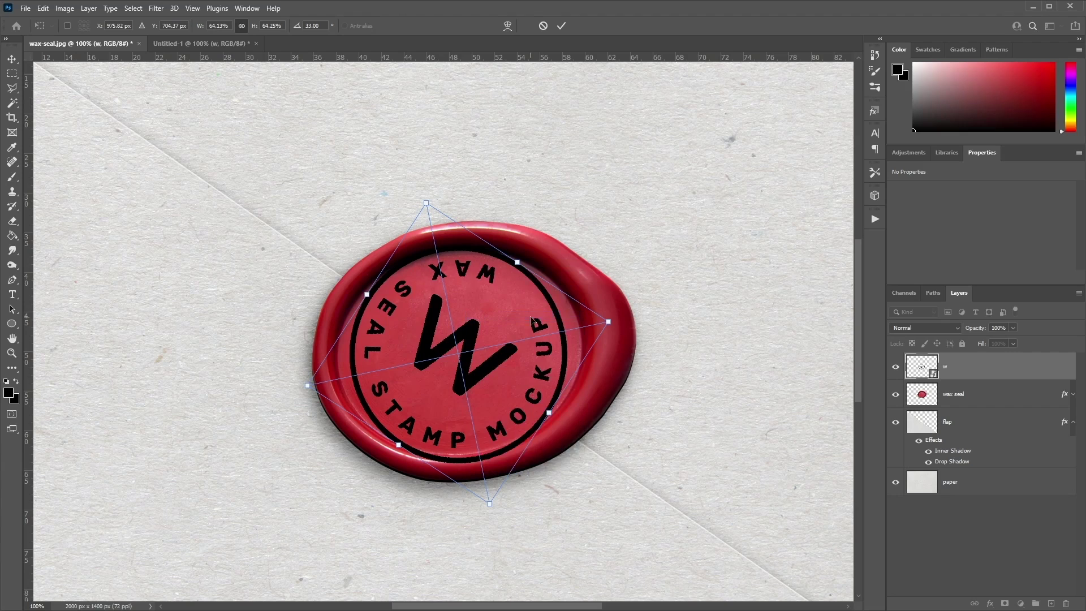
{"action": "left_click_drag", "start_coordinate": [608, 322], "coordinate": [622, 330]}
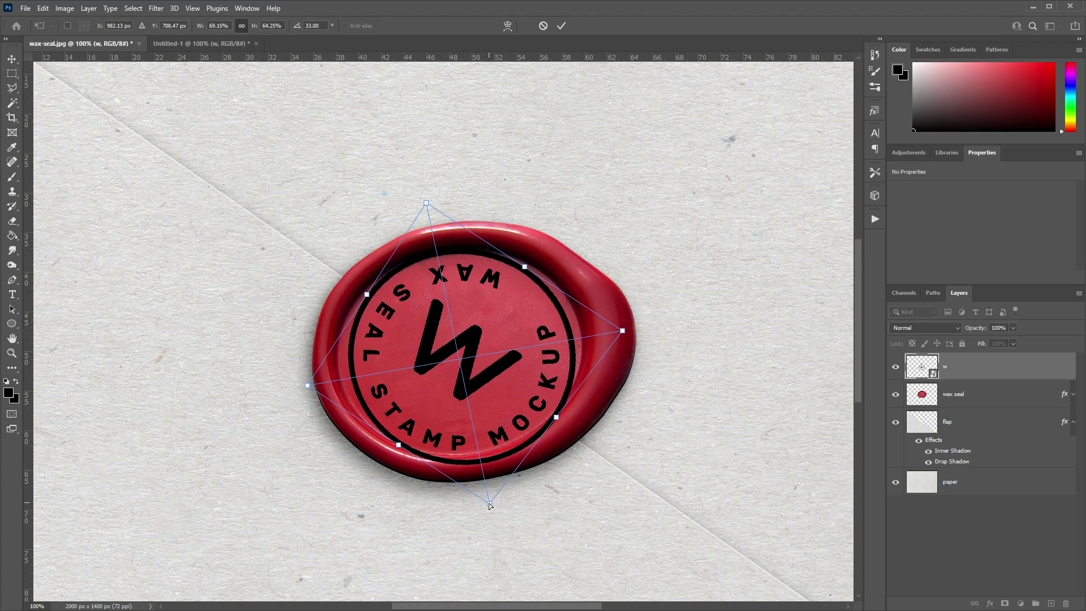
{"action": "left_click_drag", "start_coordinate": [485, 508], "coordinate": [466, 497]}
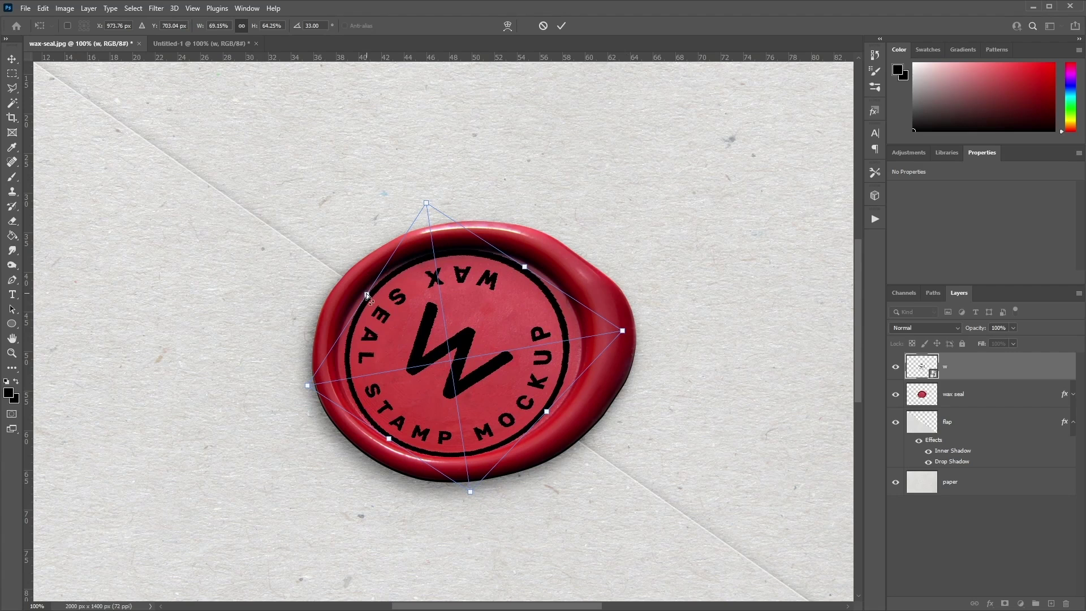
{"action": "left_click_drag", "start_coordinate": [365, 294], "coordinate": [297, 374]}
{"action": "left_click_drag", "start_coordinate": [524, 268], "coordinate": [532, 271]}
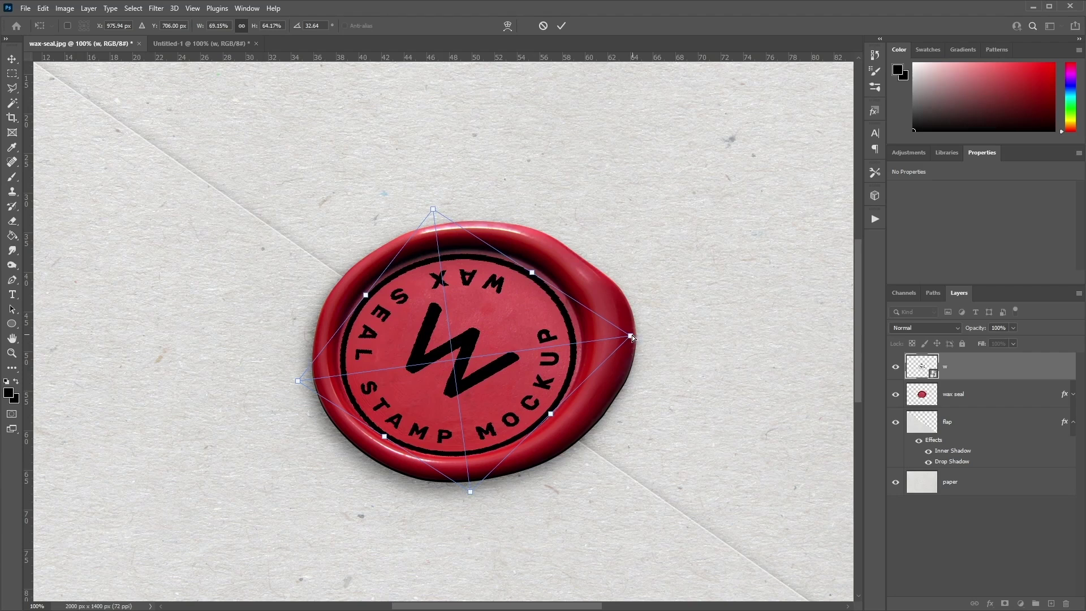
{"action": "left_click_drag", "start_coordinate": [631, 336], "coordinate": [635, 330]}
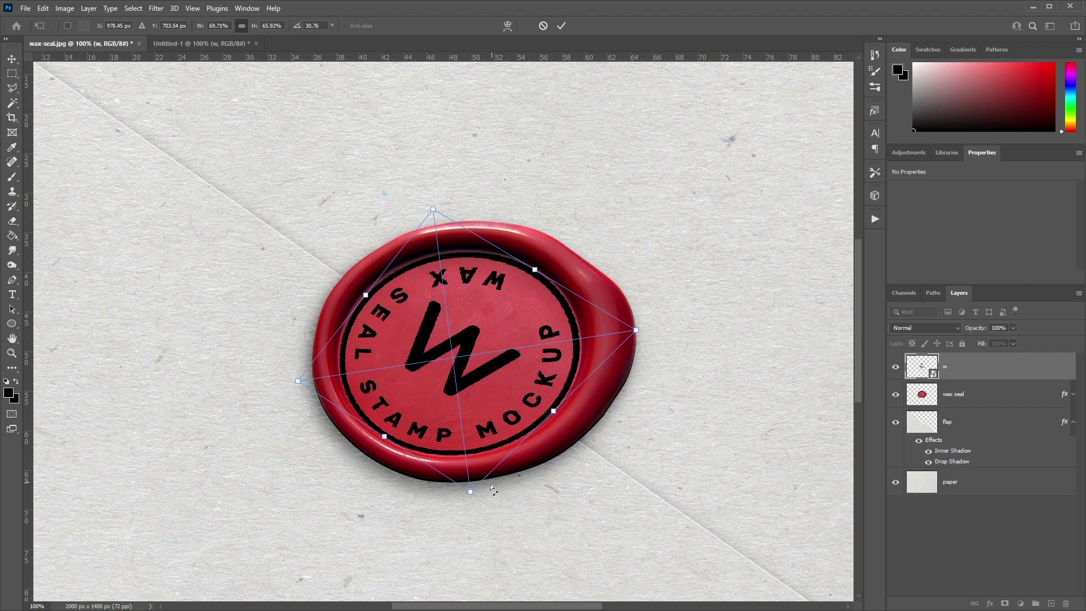
{"action": "left_click_drag", "start_coordinate": [470, 491], "coordinate": [471, 488]}
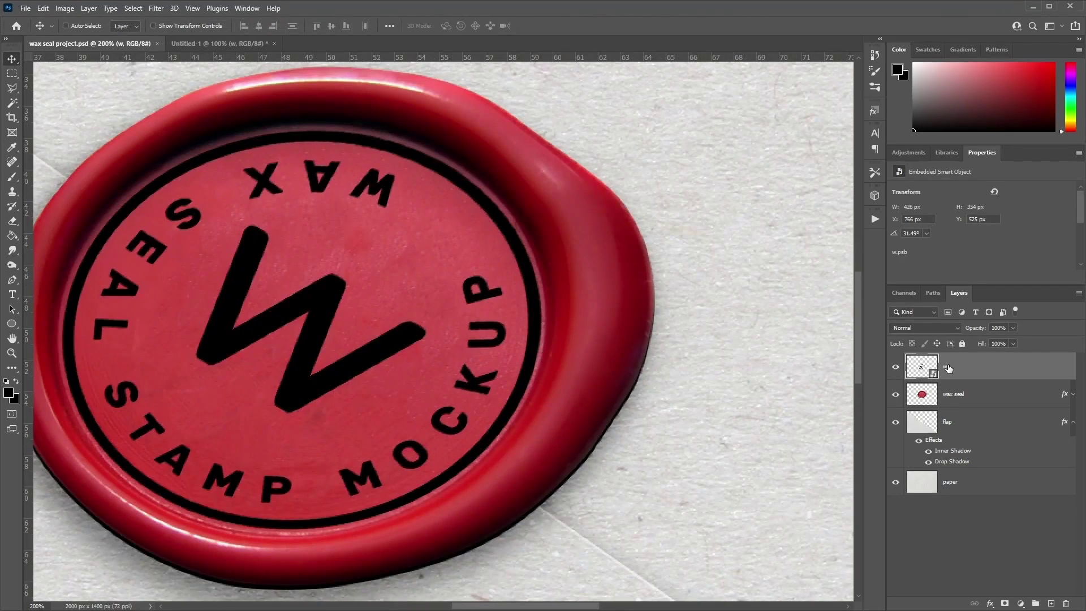
Rename the stamp smart object layer as Smart Object Effect 01 and set its fill to 0%.
{"action": "double_click", "coordinate": [947, 367]}
{"action": "type", "text": "Smart Object Effect 01"}
{"action": "key", "text": "Return"}
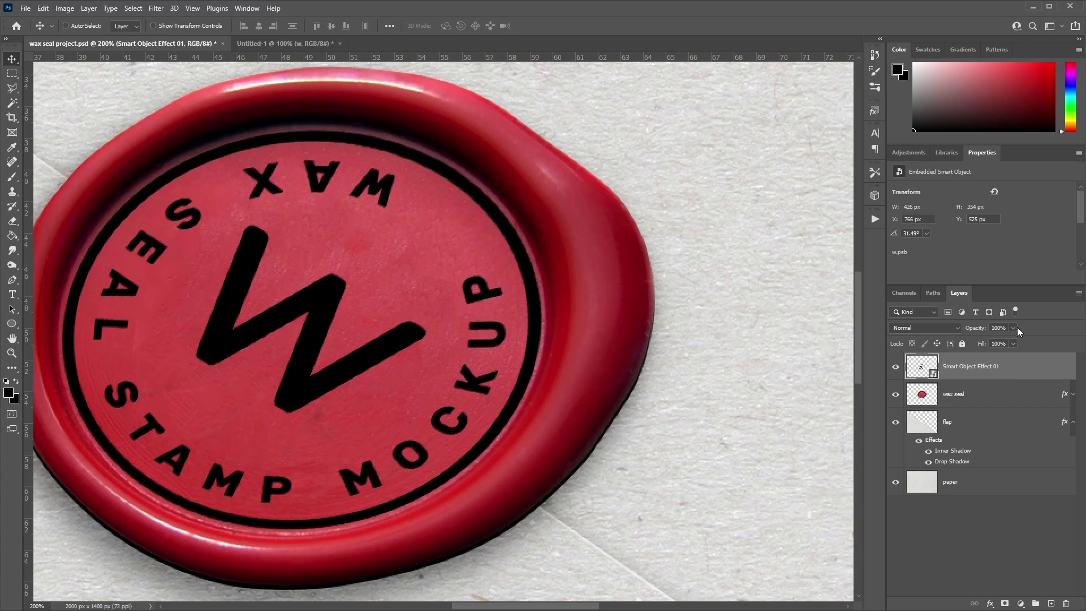
{"action": "left_click", "coordinate": [1011, 343]}
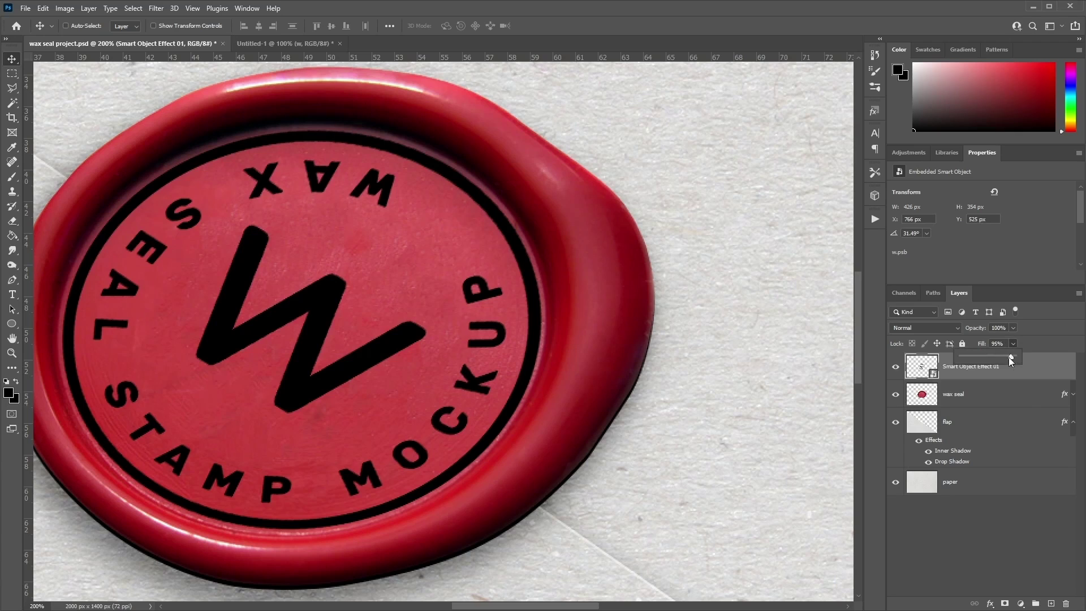
{"action": "left_click_drag", "start_coordinate": [1013, 355], "coordinate": [931, 369]}
{"action": "left_click", "coordinate": [1054, 368]}
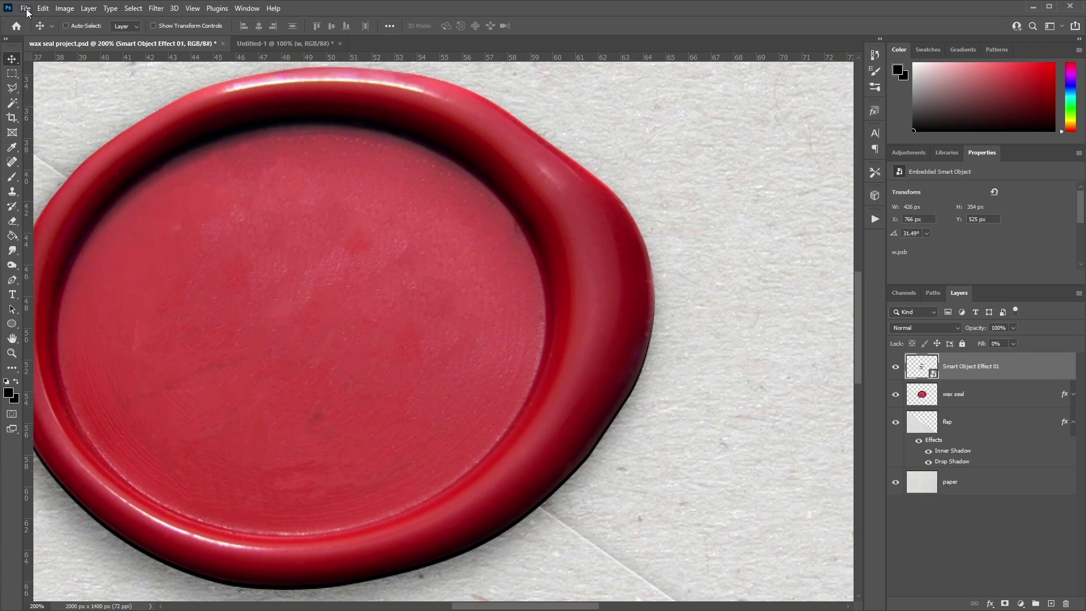
Duplicate the Smart Object Effect 01 layer and rename the copy as Smart Object Effect 02.
{"action": "left_click", "coordinate": [86, 12]}
{"action": "mouse_move", "coordinate": [91, 23]}
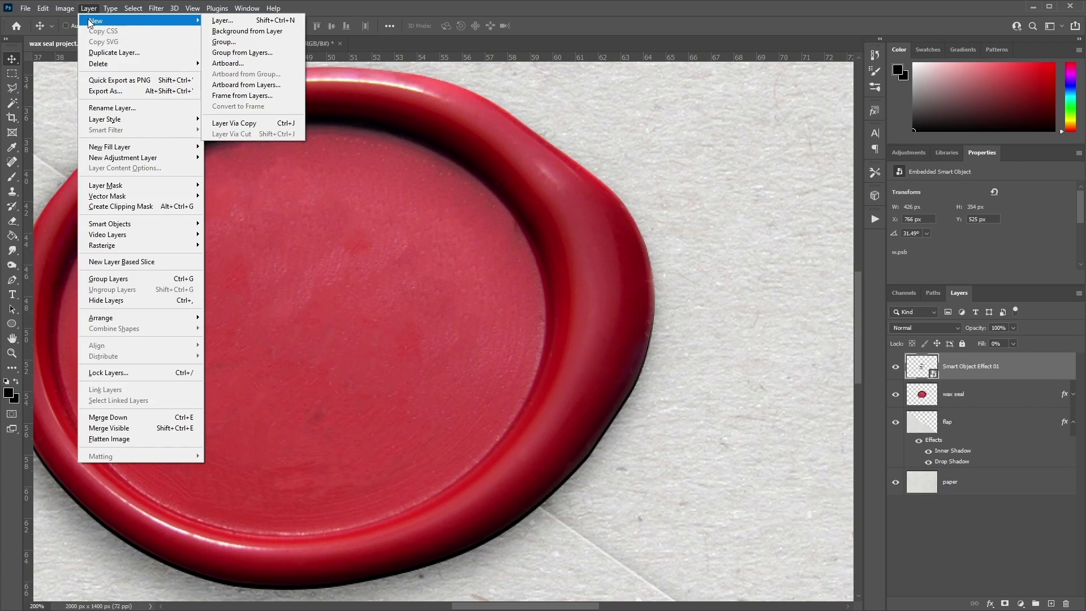
{"action": "left_click", "coordinate": [286, 123]}
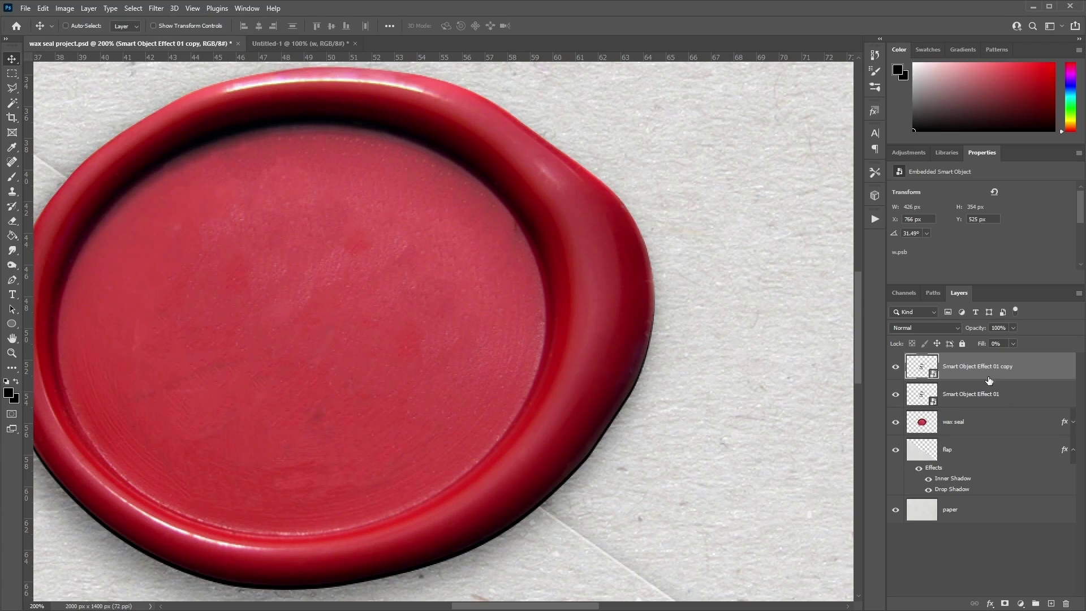
{"action": "double_click", "coordinate": [995, 367]}
{"action": "left_click_drag", "start_coordinate": [998, 367], "coordinate": [1070, 378]}
{"action": "type", "text": "2"}
Add a Bevel & Emboss to Smart Object Effect 01: Inner Bevel, Smooth, depth 100%, size 2 px, soften 6 px, angle 80°, altitude 30°.
{"action": "left_click", "coordinate": [969, 394]}
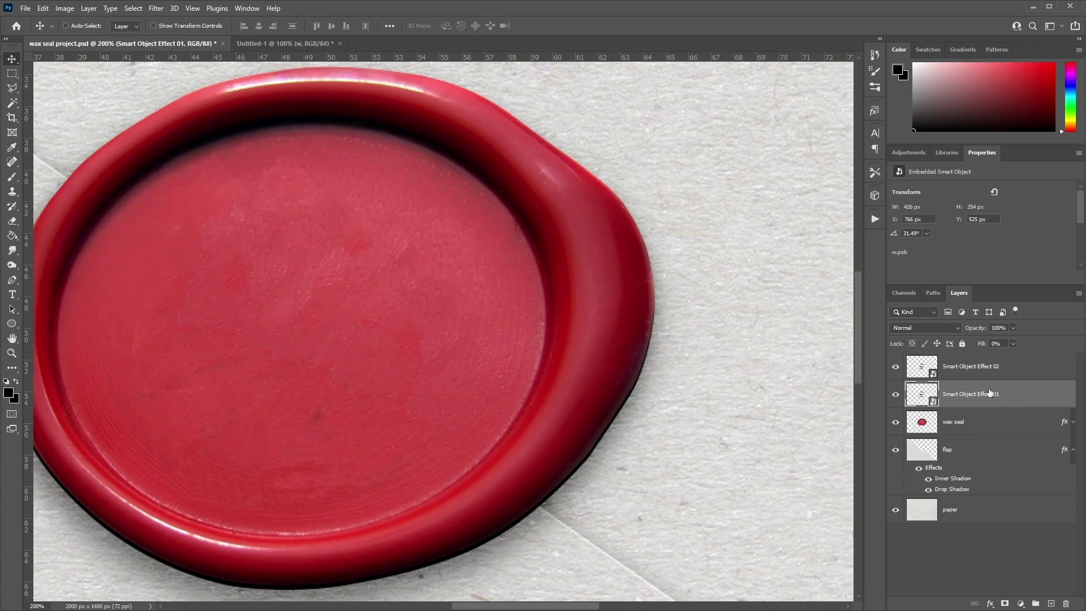
{"action": "right_click", "coordinate": [961, 393]}
{"action": "left_click", "coordinate": [992, 306]}
{"action": "left_click", "coordinate": [607, 269]}
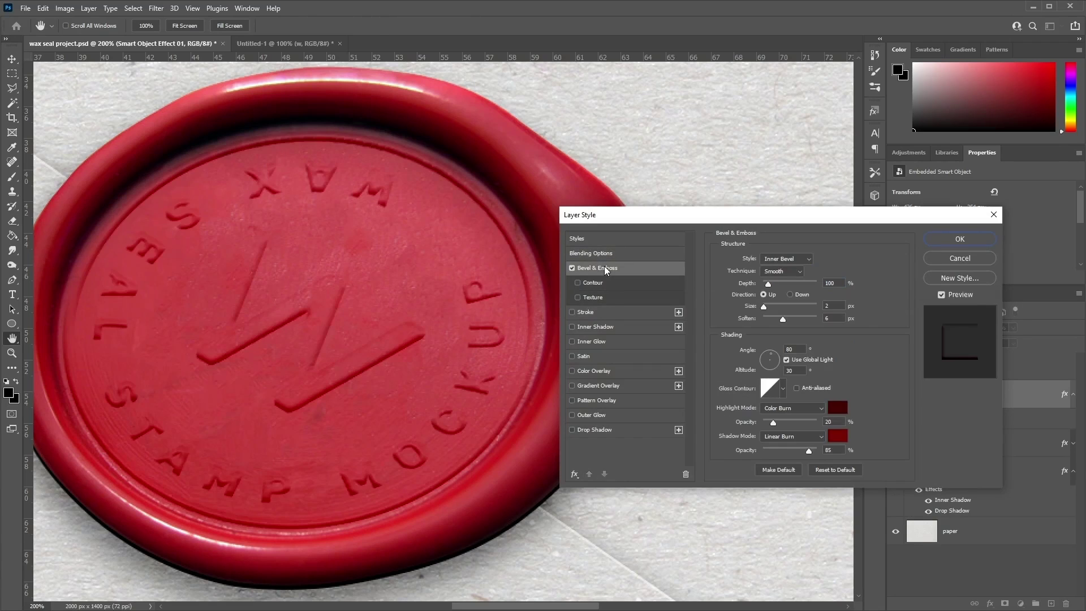
{"action": "left_click", "coordinate": [805, 261]}
{"action": "left_click", "coordinate": [806, 280]}
Set the bevel's highlight to Color Burn #440303 at 20% opacity and its shadow to Linear Burn #7b0000 at 85% opacity.
{"action": "left_click", "coordinate": [835, 408]}
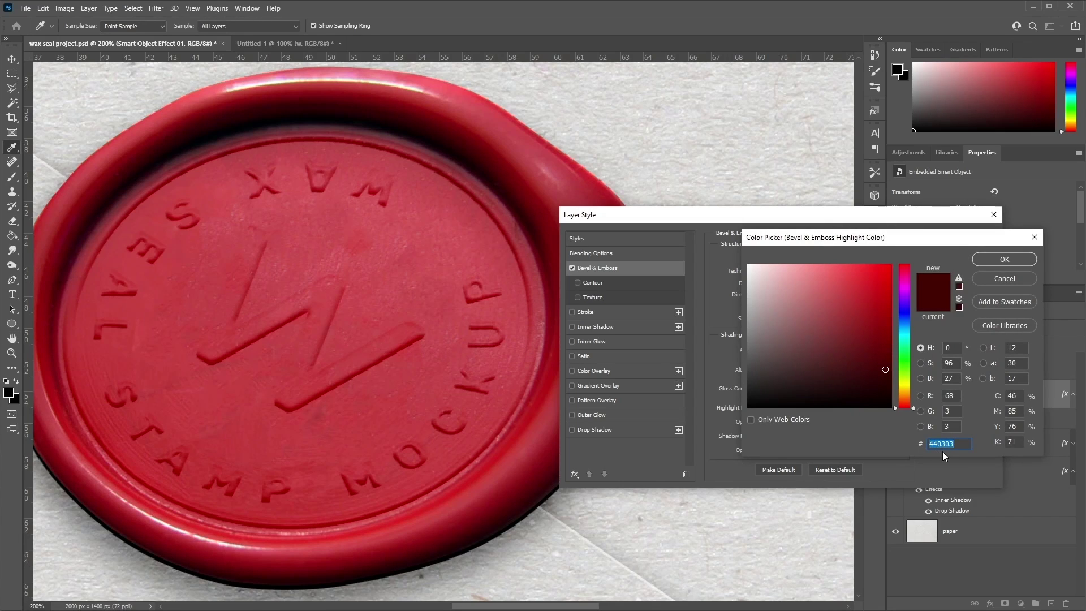
{"action": "left_click", "coordinate": [993, 258]}
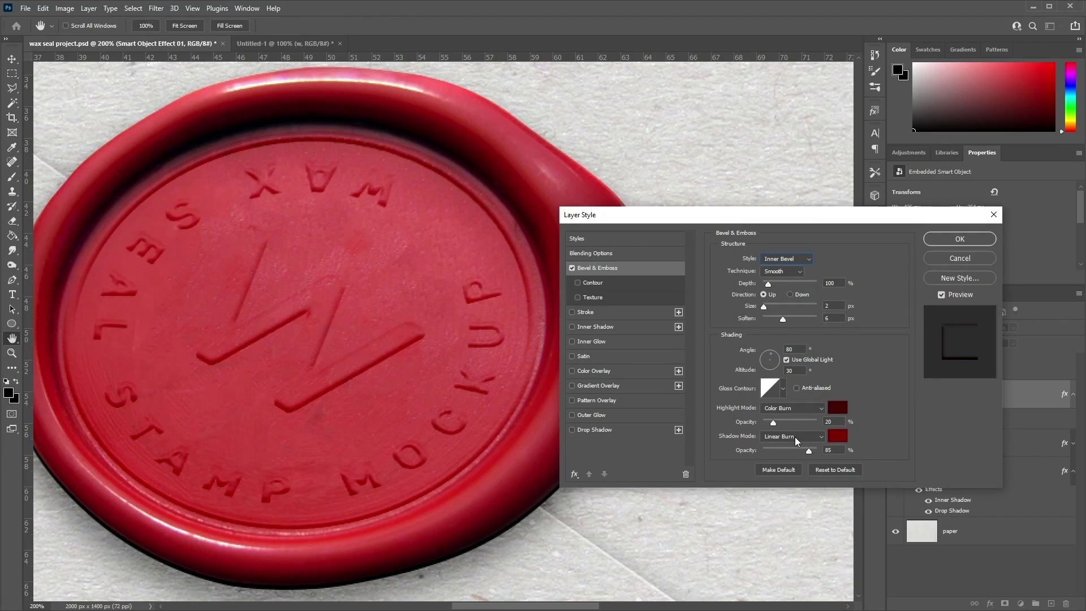
{"action": "left_click", "coordinate": [835, 437]}
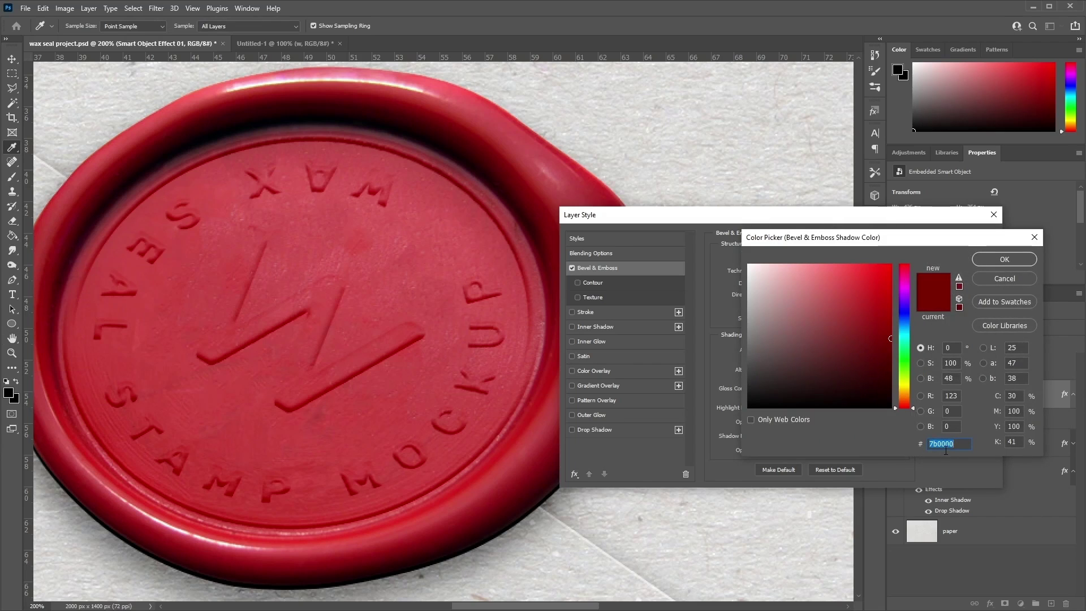
{"action": "left_click", "coordinate": [993, 259]}
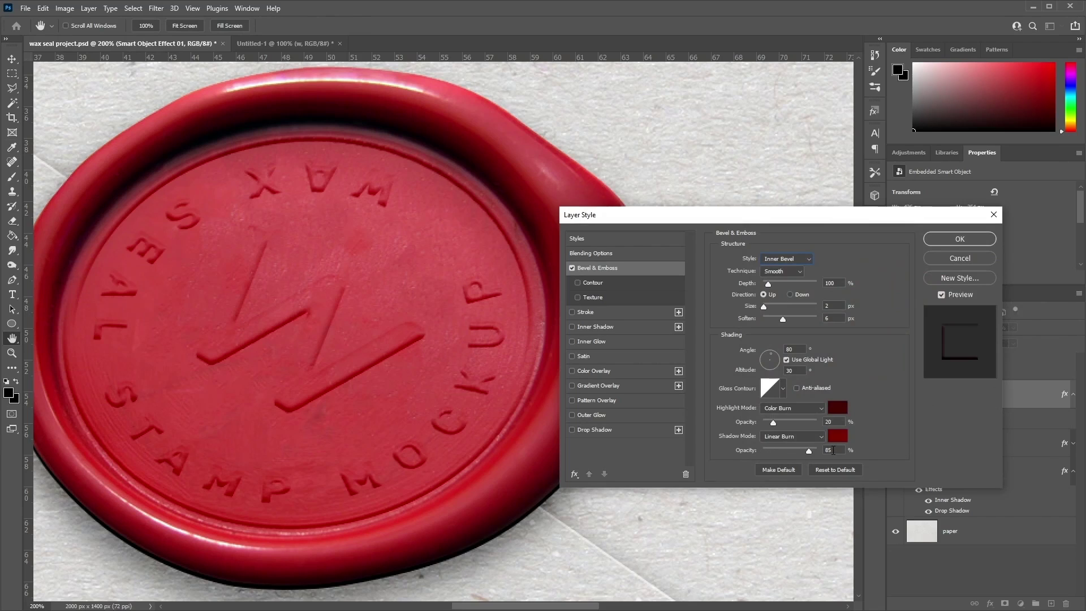
Add a Linear Burn Drop Shadow in #5e2831 at 25% opacity, angle 80°, distance 5 px, spread 0%, size 5 px, and apply the layer style.
{"action": "left_click", "coordinate": [606, 429]}
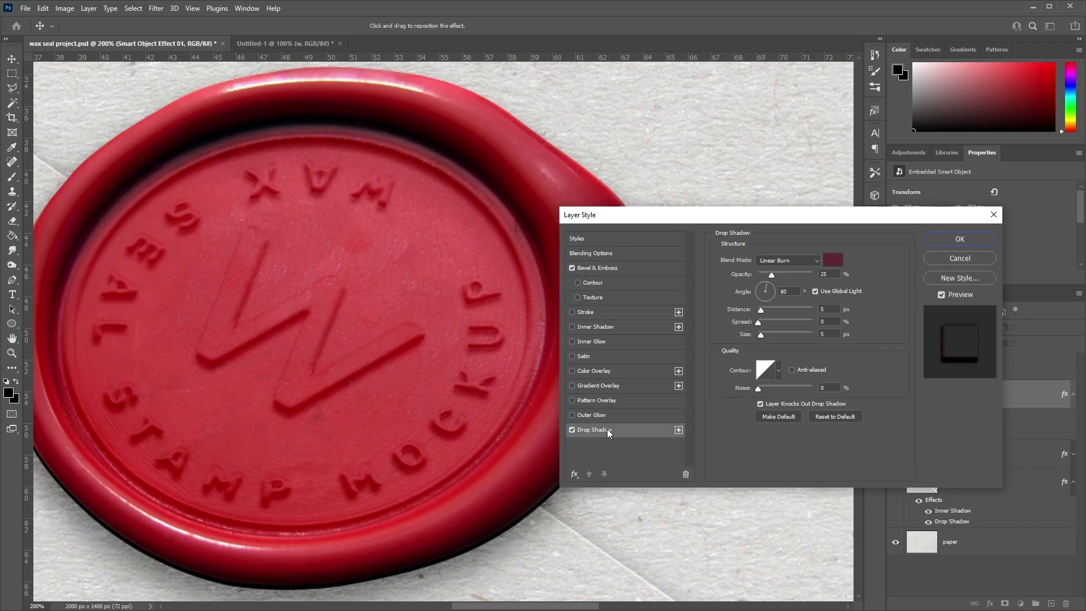
{"action": "left_click", "coordinate": [831, 260]}
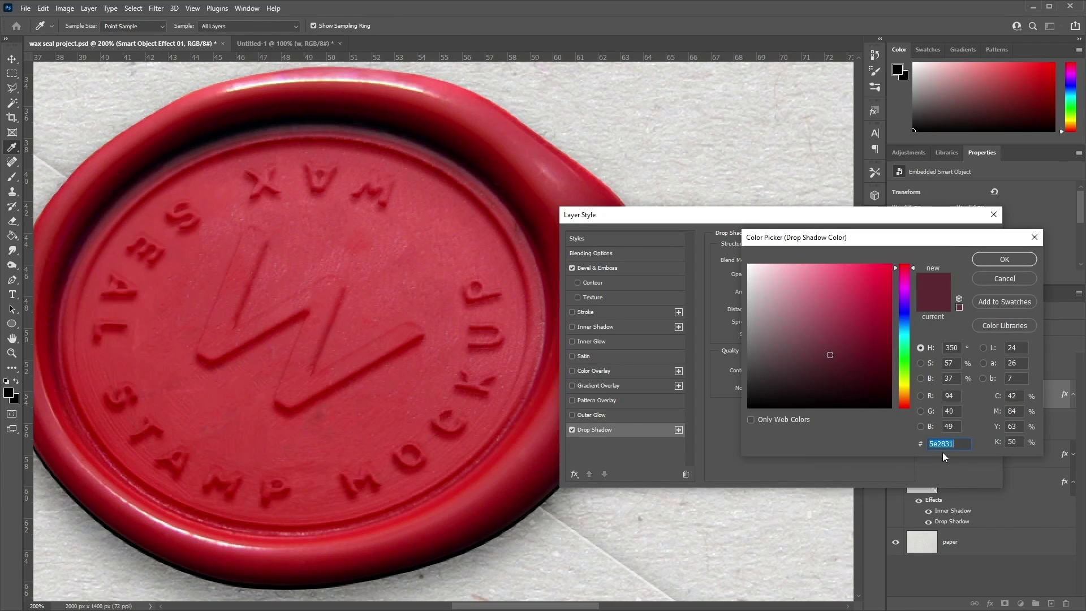
{"action": "left_click", "coordinate": [999, 260]}
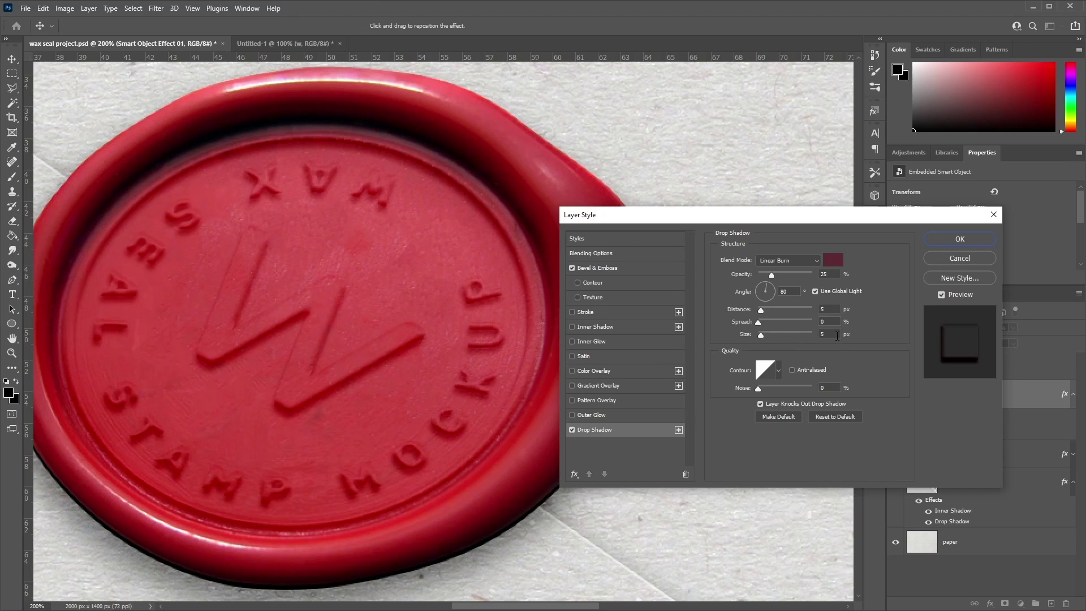
{"action": "key", "text": "Return"}
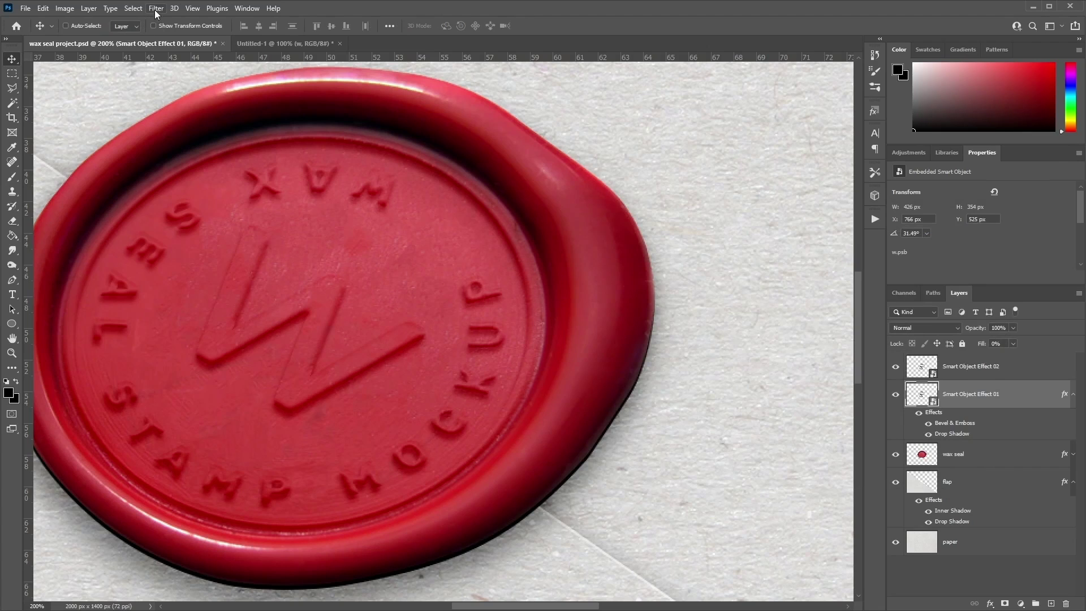
Apply a Ripple filter to Smart Object Effect 01 with an amount of -40% and Medium size.
{"action": "left_click", "coordinate": [156, 9]}
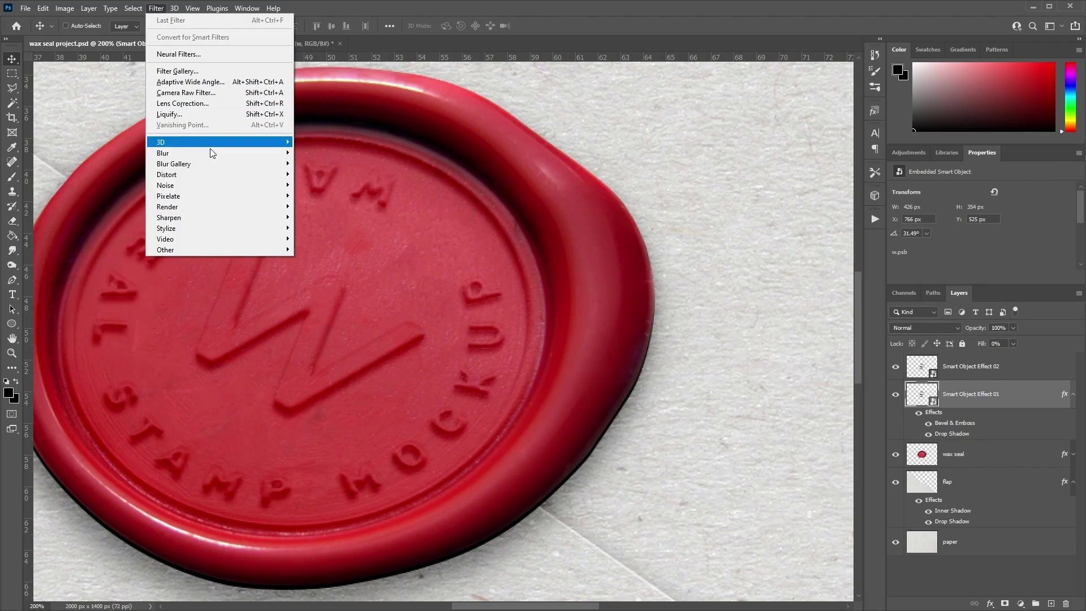
{"action": "mouse_move", "coordinate": [229, 175]}
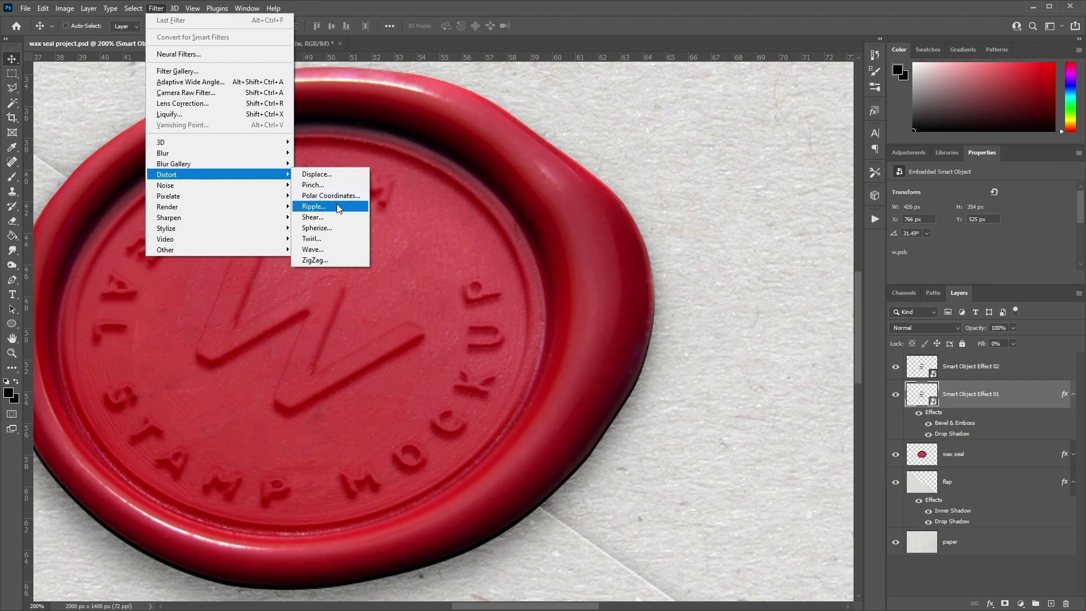
{"action": "left_click", "coordinate": [314, 207]}
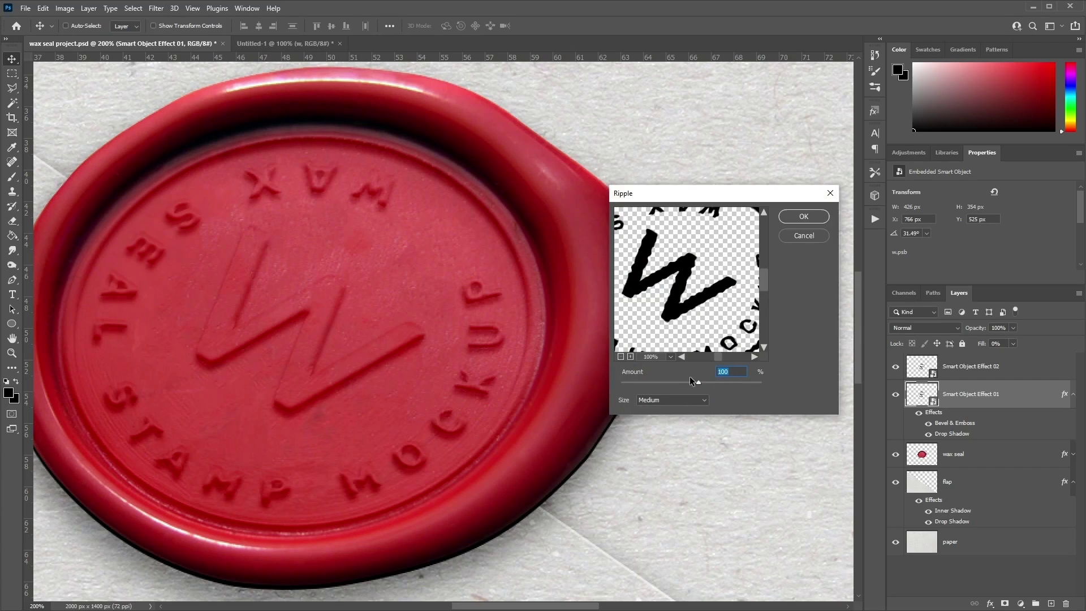
{"action": "type", "text": "-40"}
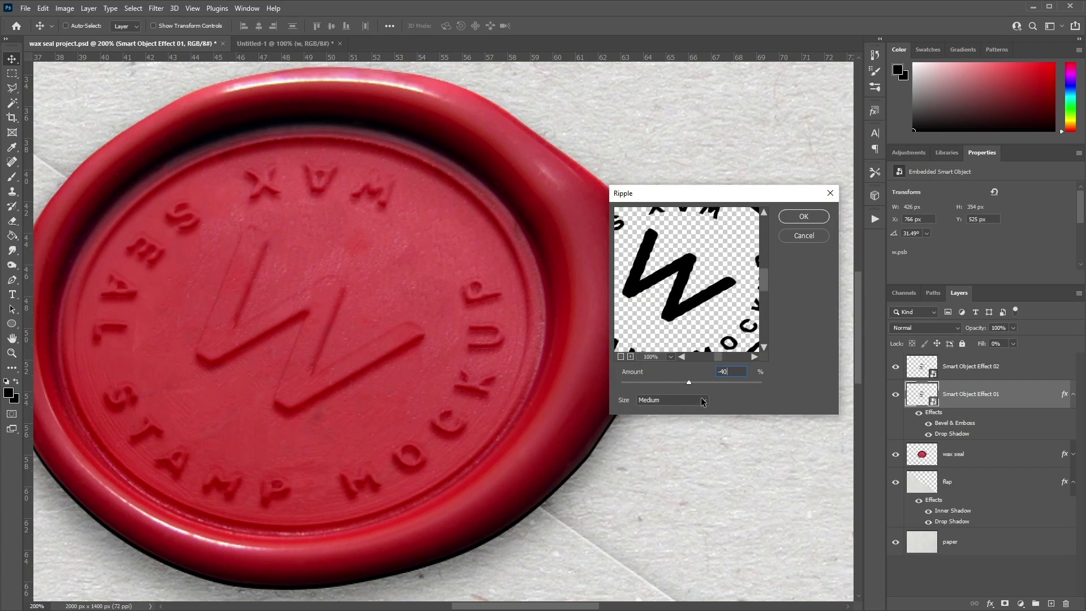
{"action": "left_click", "coordinate": [701, 400]}
{"action": "left_click", "coordinate": [687, 416]}
{"action": "left_click", "coordinate": [807, 218]}
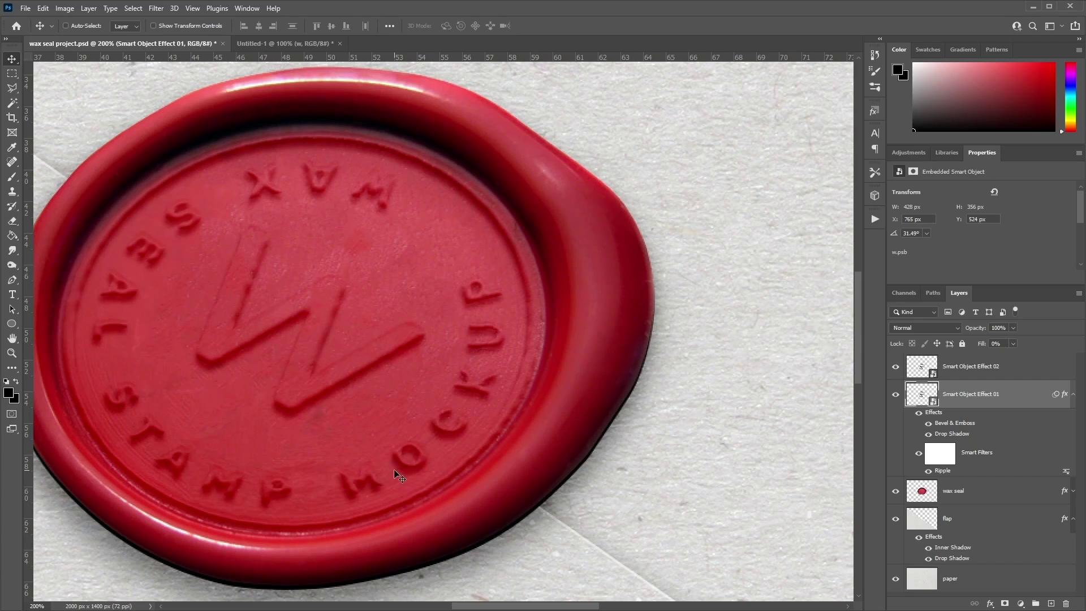
Apply a Gaussian Blur with a 0.6 pixel radius to Smart Object Effect 01.
{"action": "left_click", "coordinate": [164, 9]}
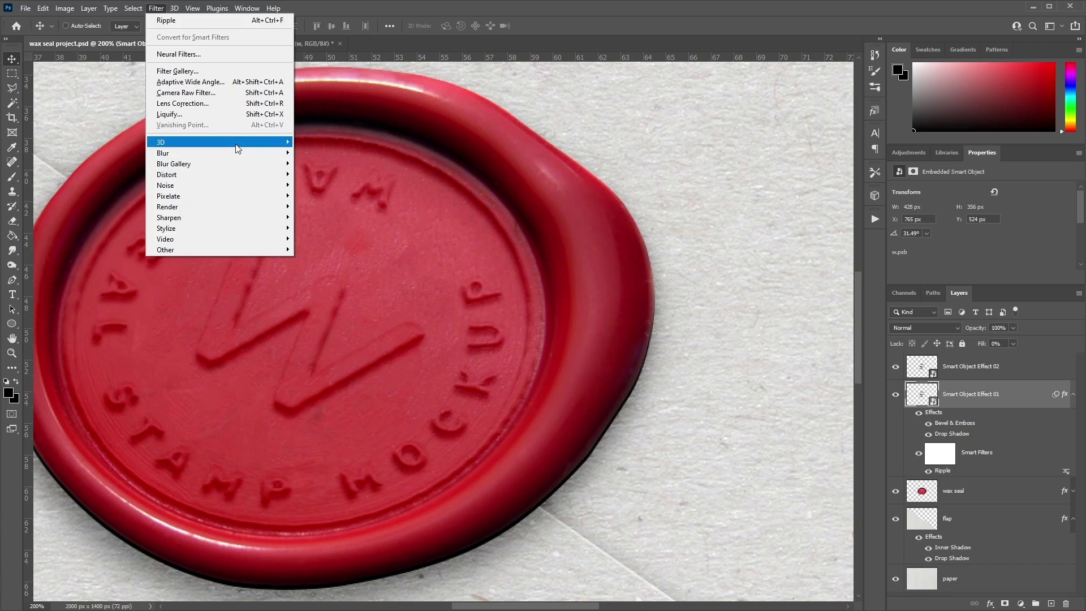
{"action": "mouse_move", "coordinate": [240, 154]}
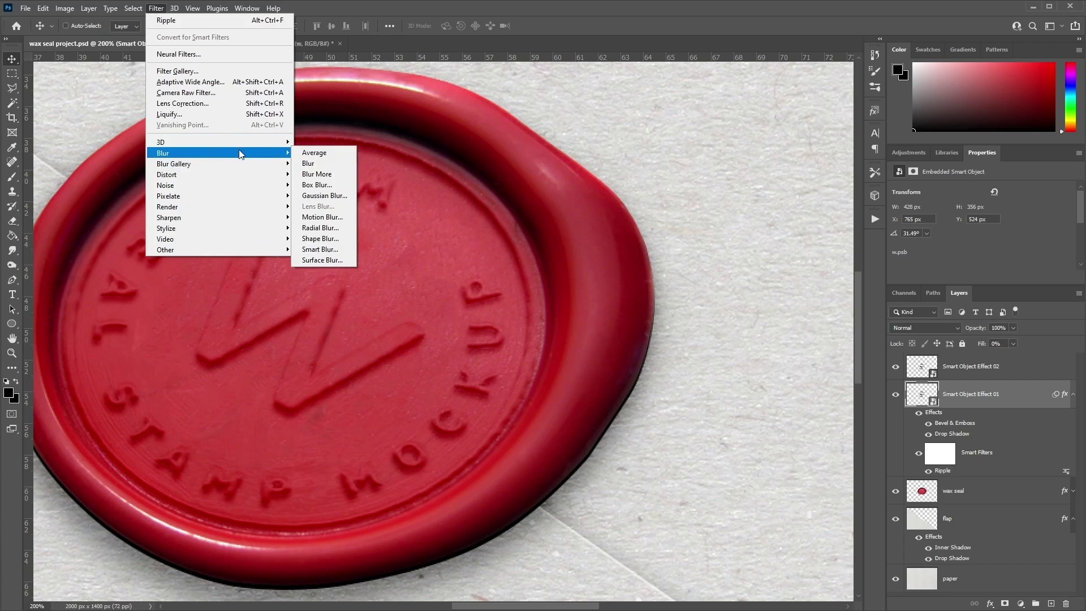
{"action": "left_click", "coordinate": [347, 196]}
{"action": "left_click_drag", "start_coordinate": [949, 283], "coordinate": [670, 215]}
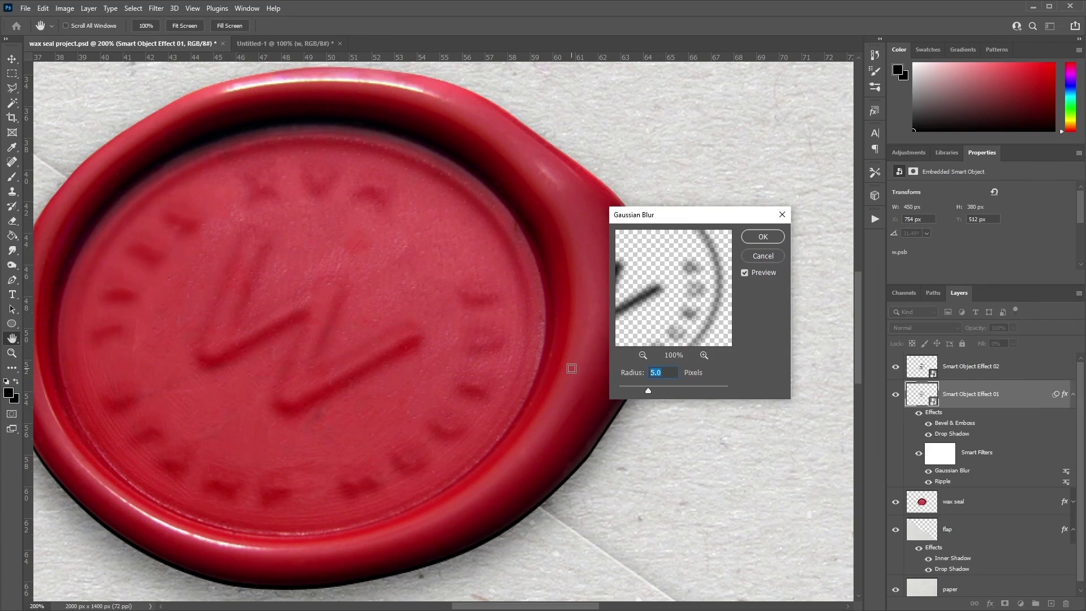
{"action": "type", "text": "0.6"}
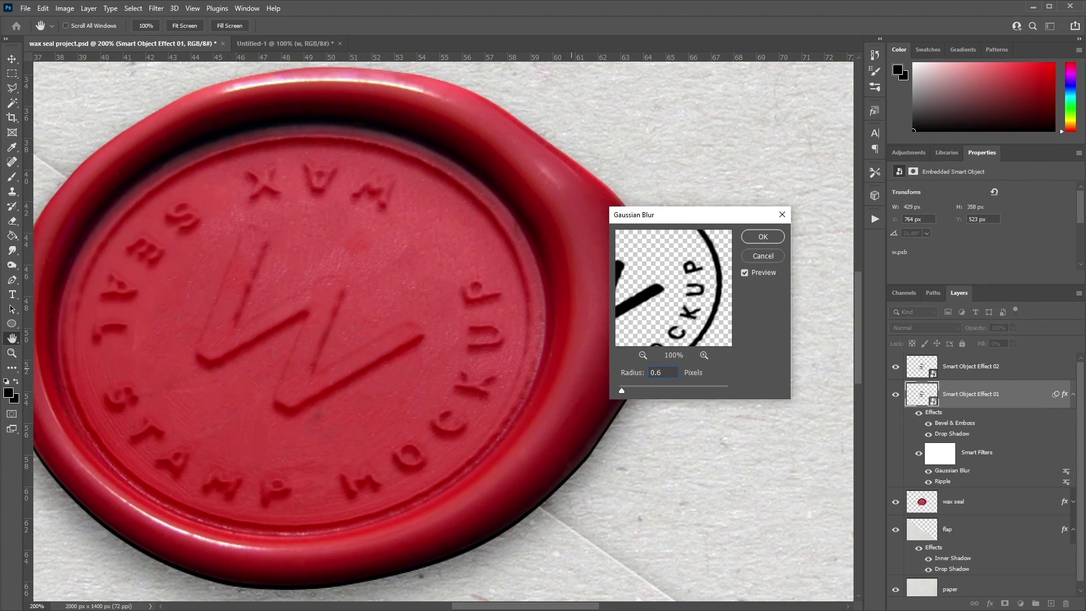
{"action": "left_click", "coordinate": [762, 236]}
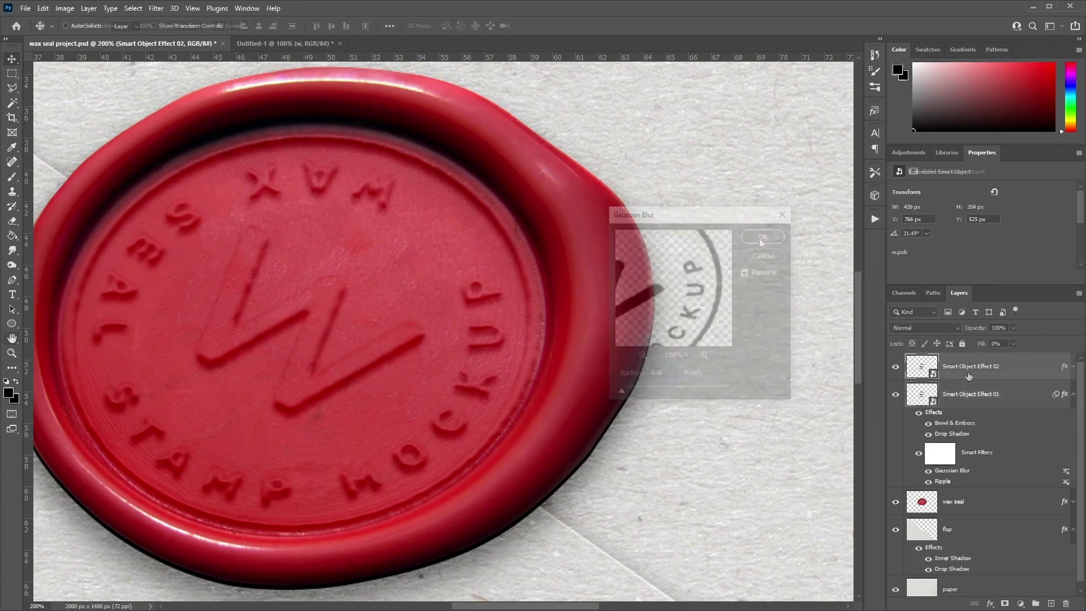
Add a Smooth Inner Bevel to Smart Object Effect 02: depth 50%, direction Up, size 10 px, soften 2 px, angle 90°, altitude 76°, no global light.
{"action": "left_click", "coordinate": [971, 371]}
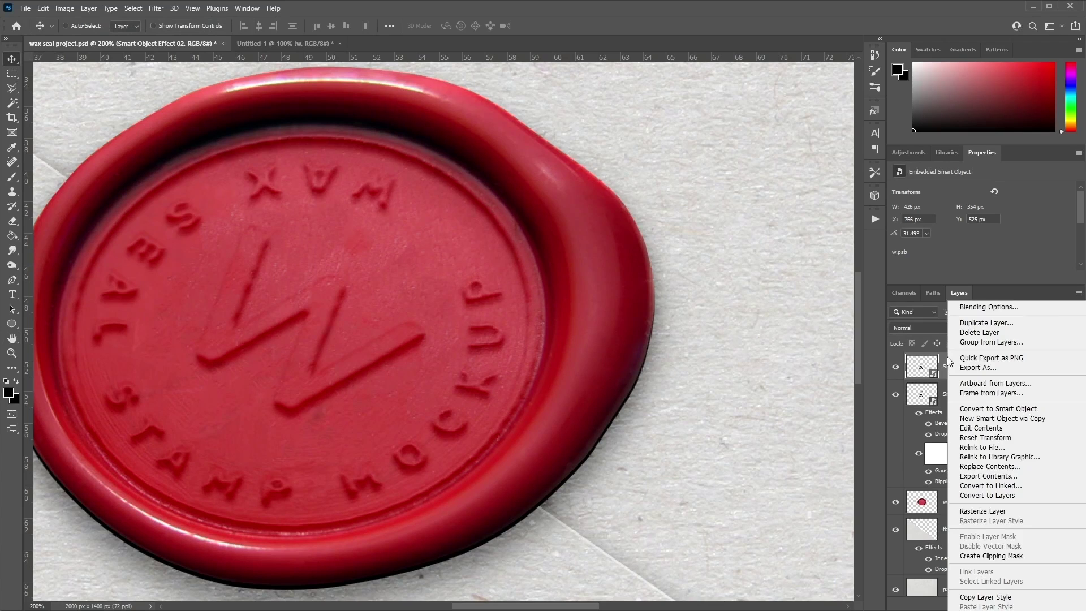
{"action": "right_click", "coordinate": [947, 361]}
{"action": "left_click", "coordinate": [976, 307]}
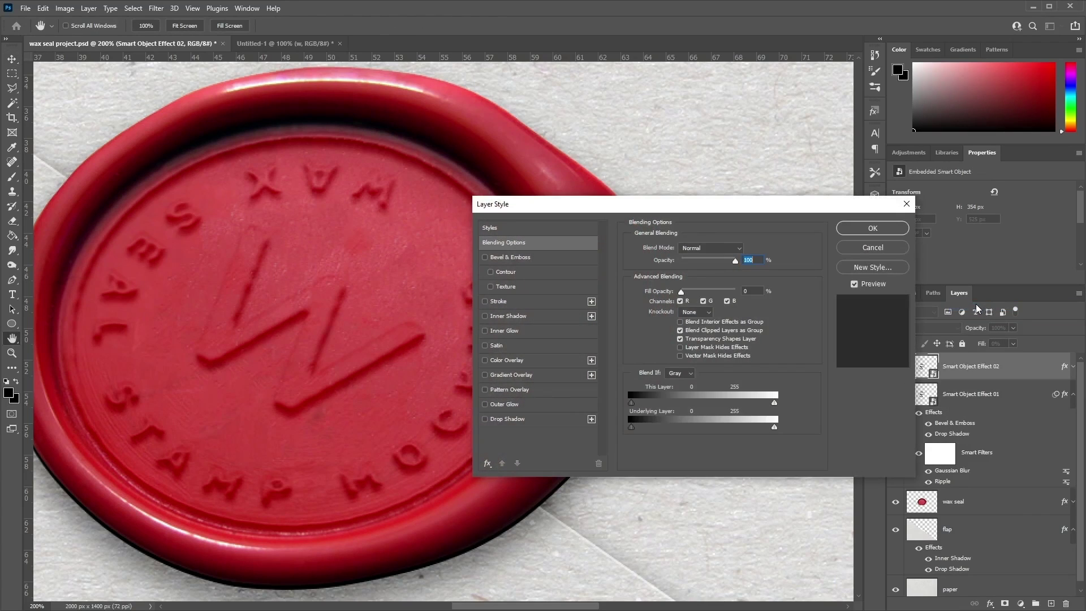
{"action": "left_click", "coordinate": [502, 261]}
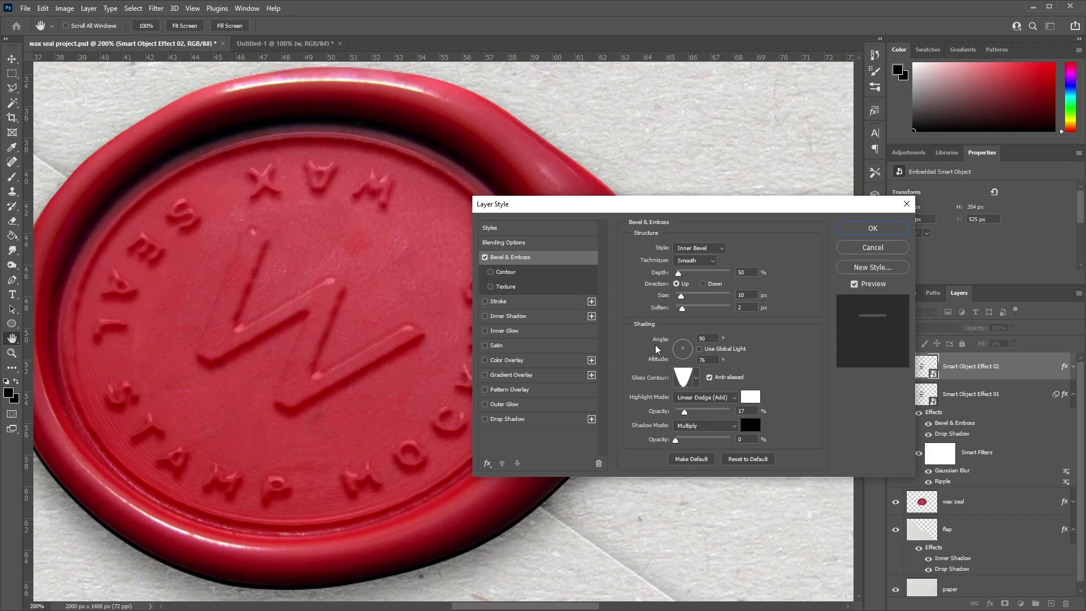
{"action": "left_click", "coordinate": [701, 354]}
{"action": "left_click", "coordinate": [701, 354]}
Customize the bevel's Cone - Inverted gloss contour by raising its middle point to 42% output at 50% input.
{"action": "left_click", "coordinate": [696, 378]}
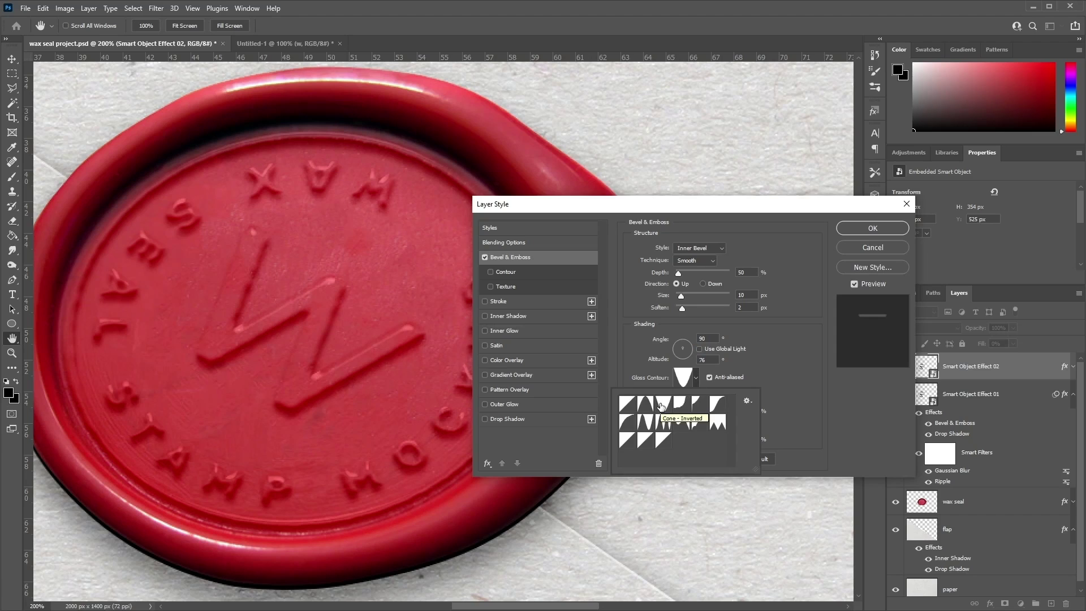
{"action": "left_click", "coordinate": [776, 362]}
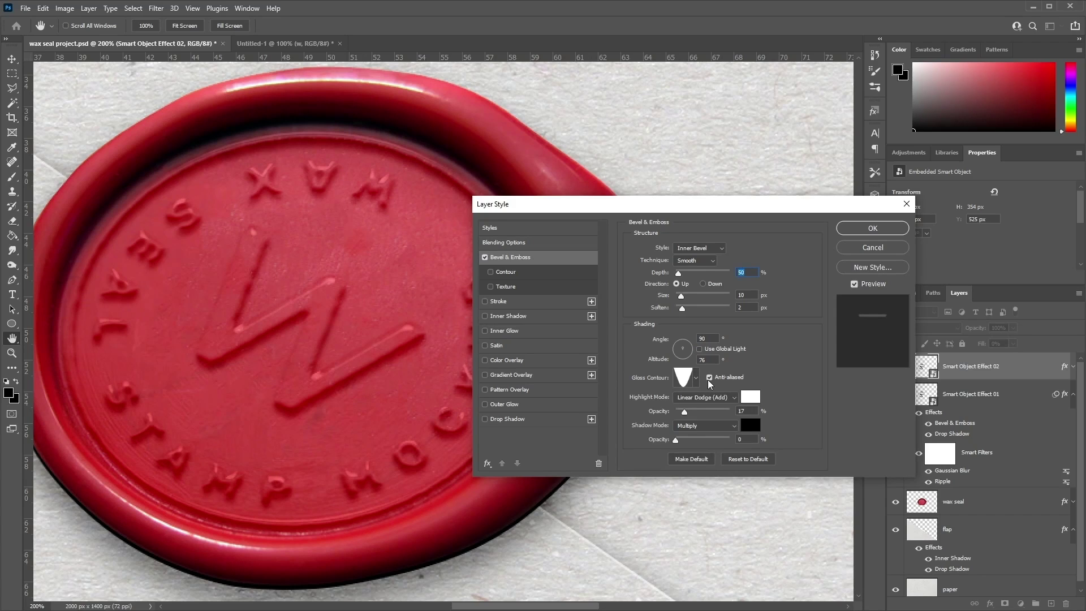
{"action": "left_click", "coordinate": [687, 379]}
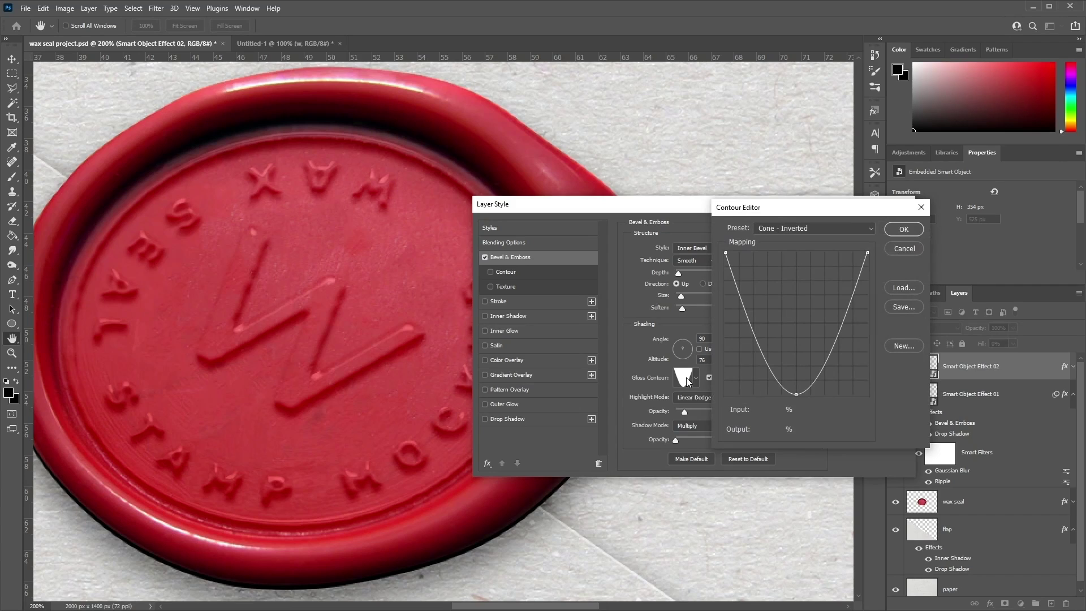
{"action": "left_click", "coordinate": [796, 394]}
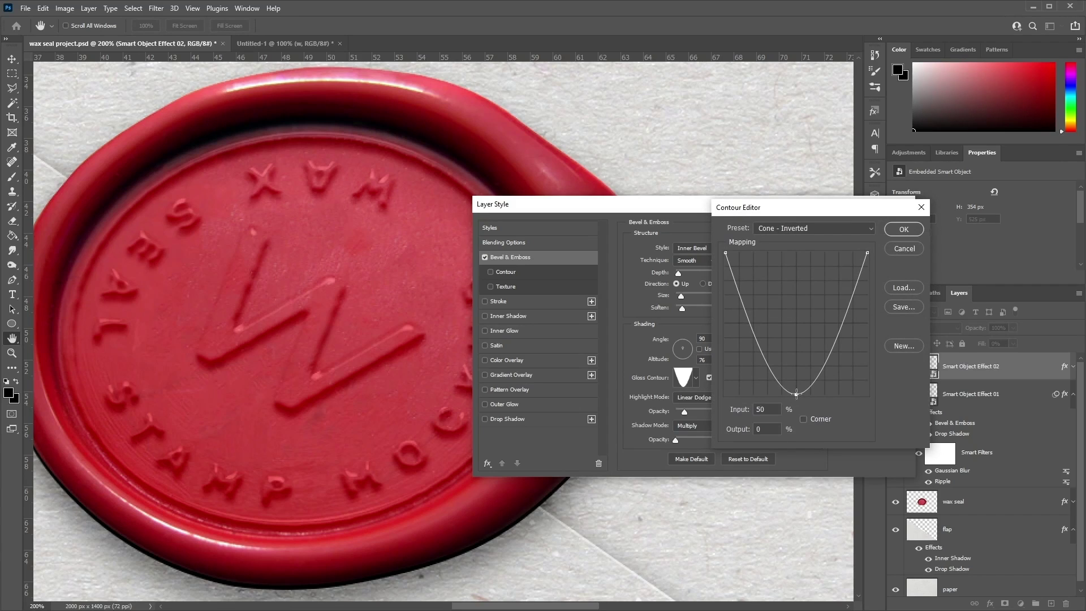
{"action": "left_click_drag", "start_coordinate": [796, 394], "coordinate": [796, 334]}
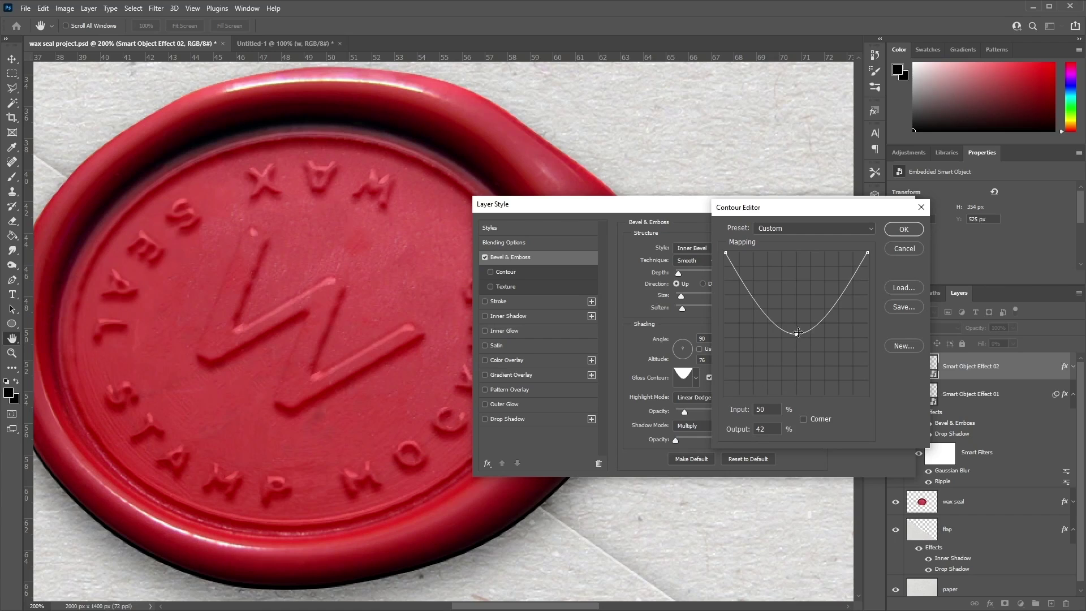
{"action": "left_click", "coordinate": [901, 230]}
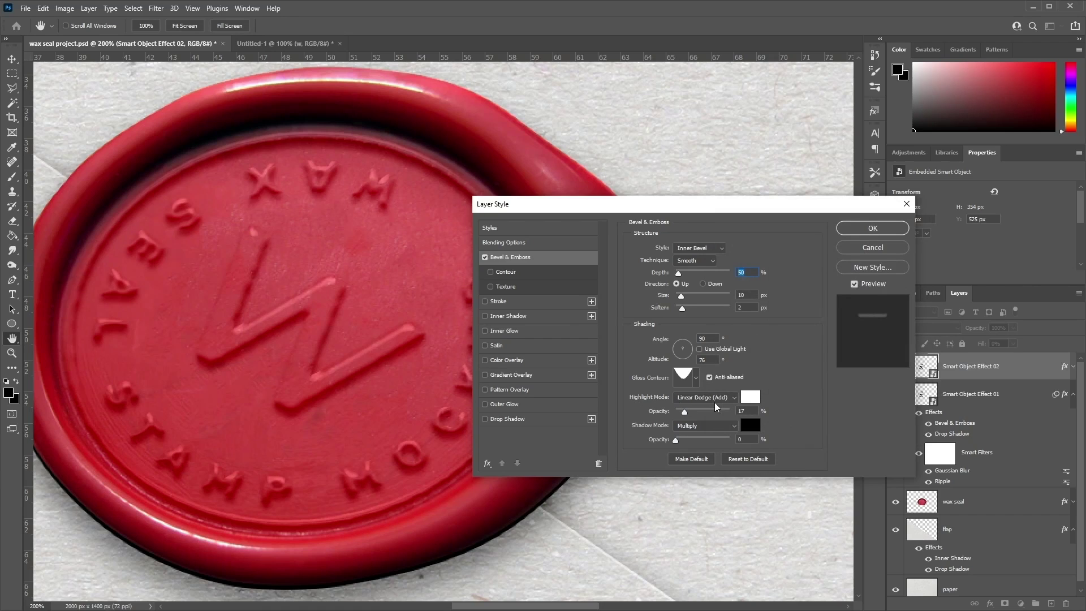
Set the bevel's highlight to Linear Dodge (Add) white at 17% opacity and its shadow to Multiply black at 0% opacity.
{"action": "left_click", "coordinate": [745, 397]}
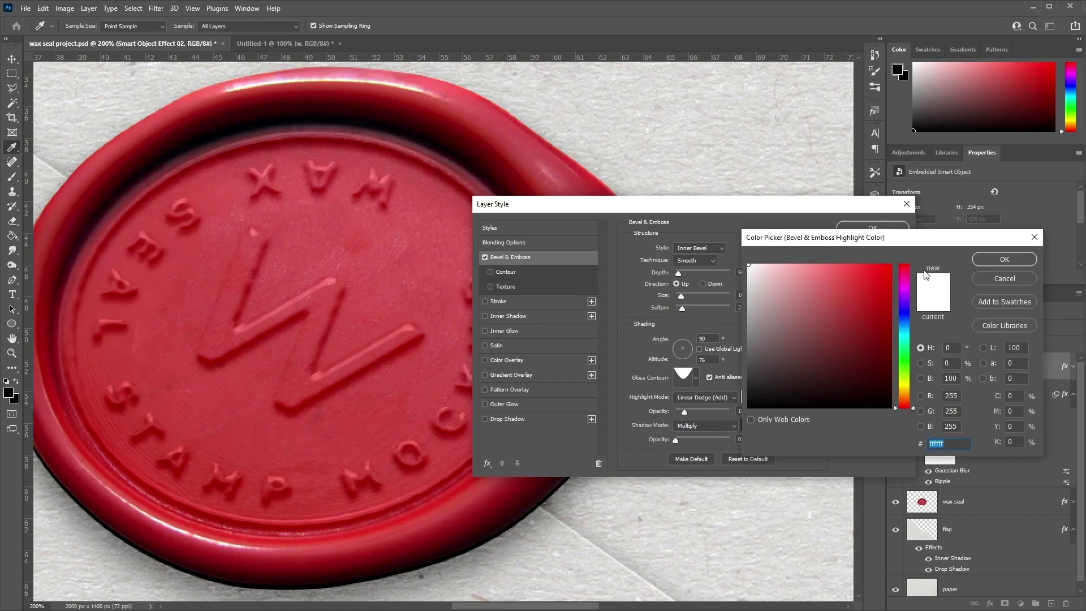
{"action": "left_click", "coordinate": [1022, 260]}
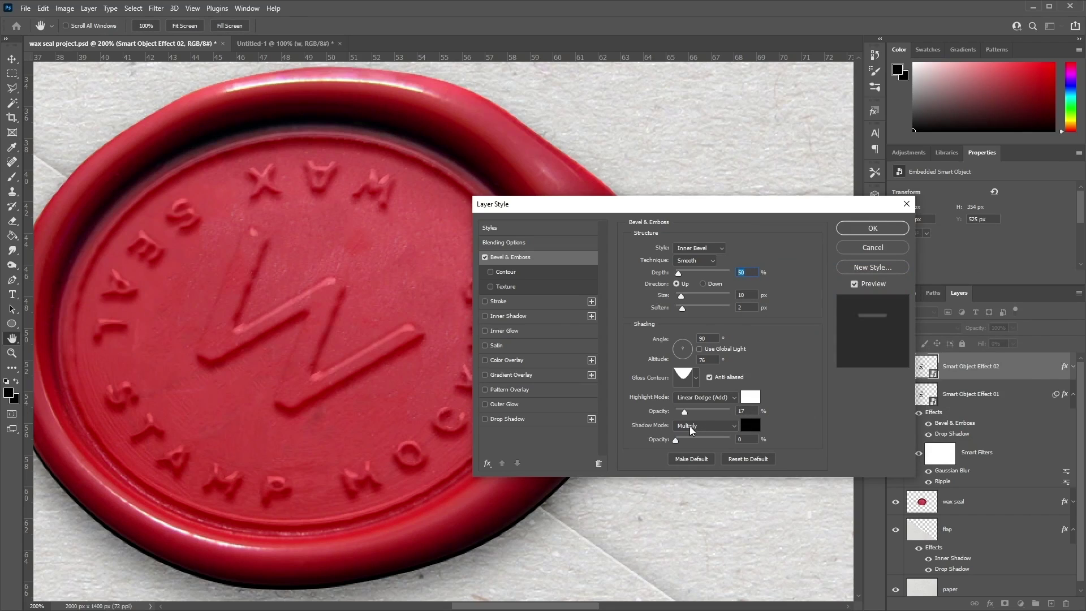
{"action": "left_click", "coordinate": [750, 427]}
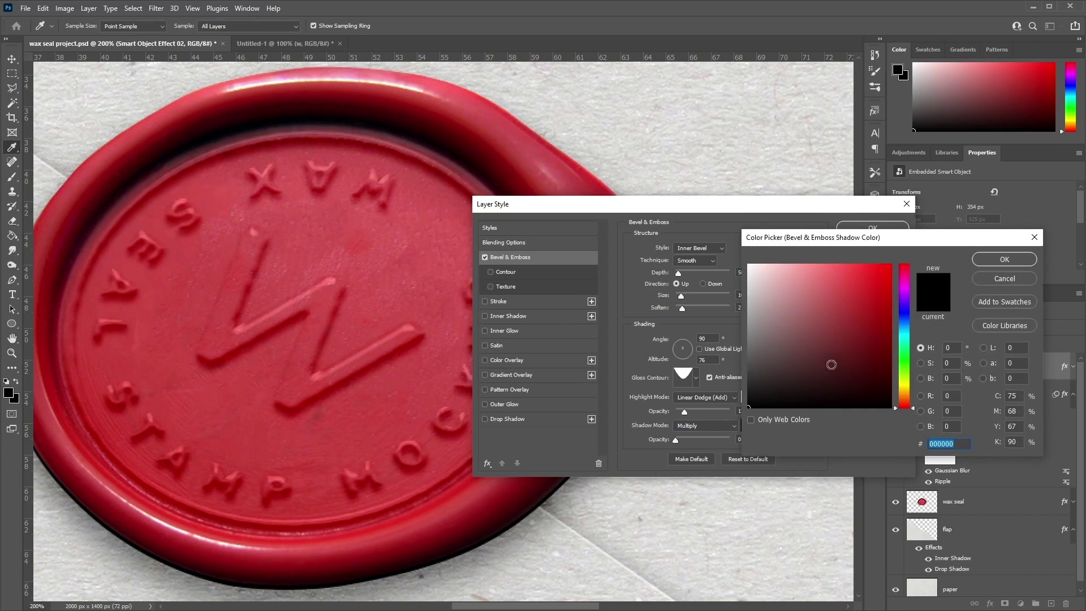
{"action": "left_click", "coordinate": [987, 262]}
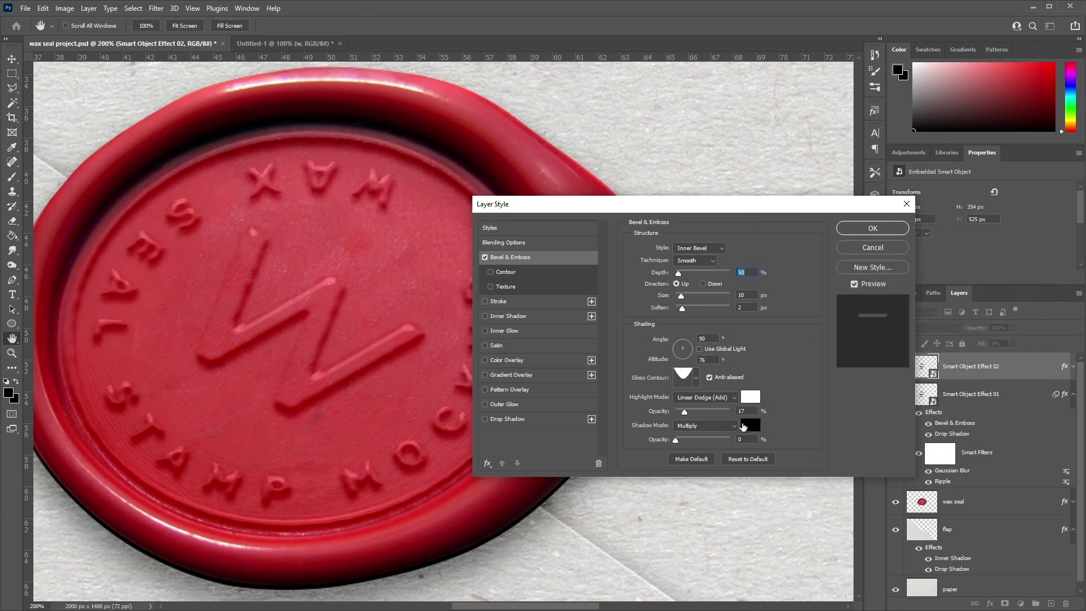
{"action": "left_click", "coordinate": [675, 440]}
Add a Linear Burn Drop Shadow in #602532: opacity 40%, angle 120°, distance 3 px, spread 10%, size 6 px, noise 5%; apply the layer style.
{"action": "left_click", "coordinate": [506, 420]}
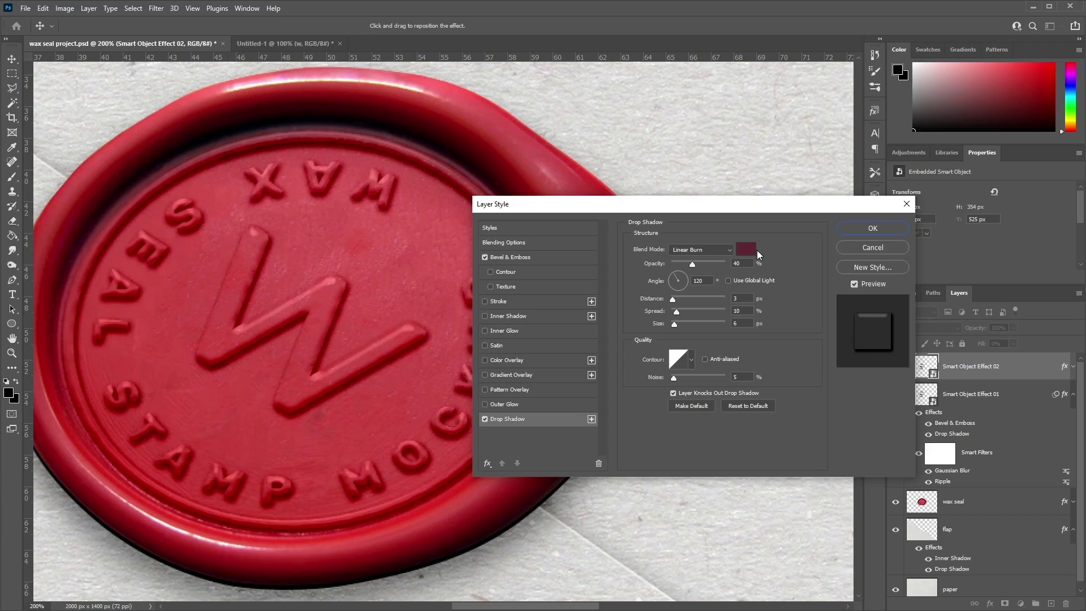
{"action": "left_click", "coordinate": [730, 250]}
{"action": "left_click", "coordinate": [742, 251]}
{"action": "left_click", "coordinate": [742, 251]}
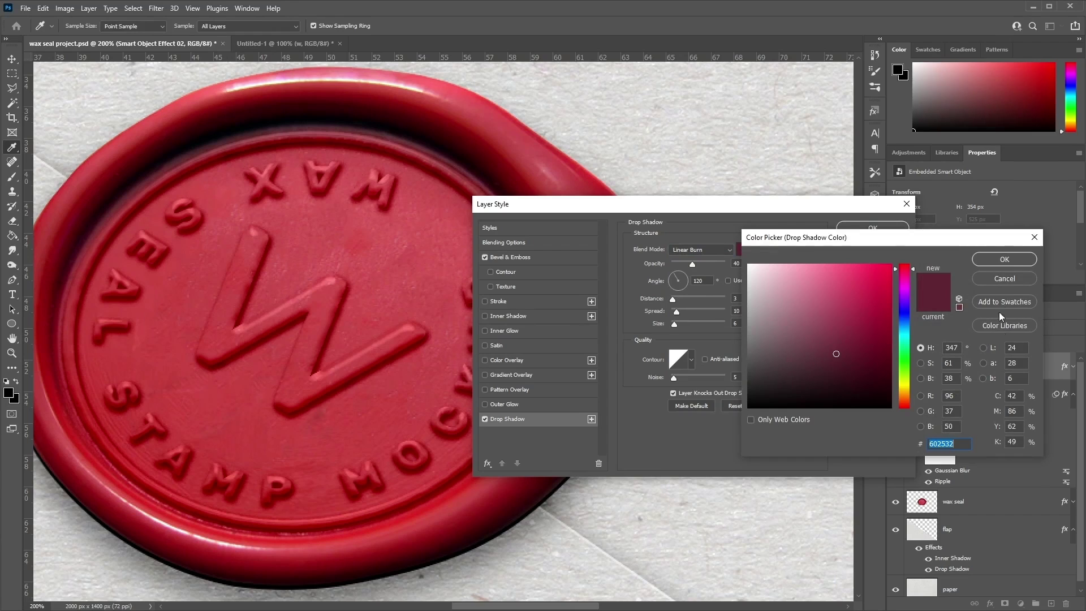
{"action": "left_click", "coordinate": [1004, 259]}
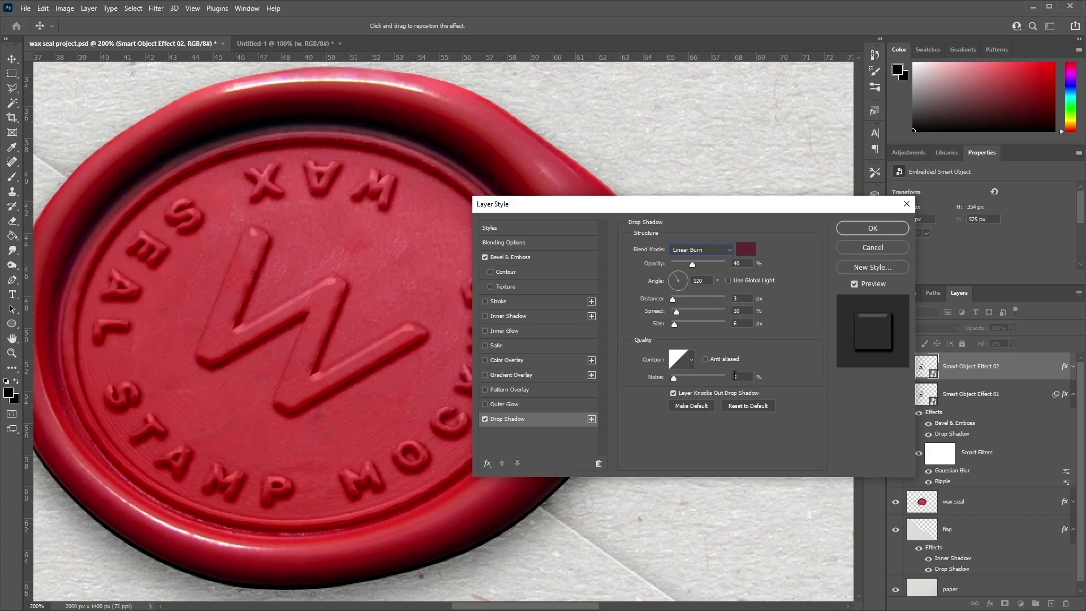
{"action": "left_click", "coordinate": [869, 231]}
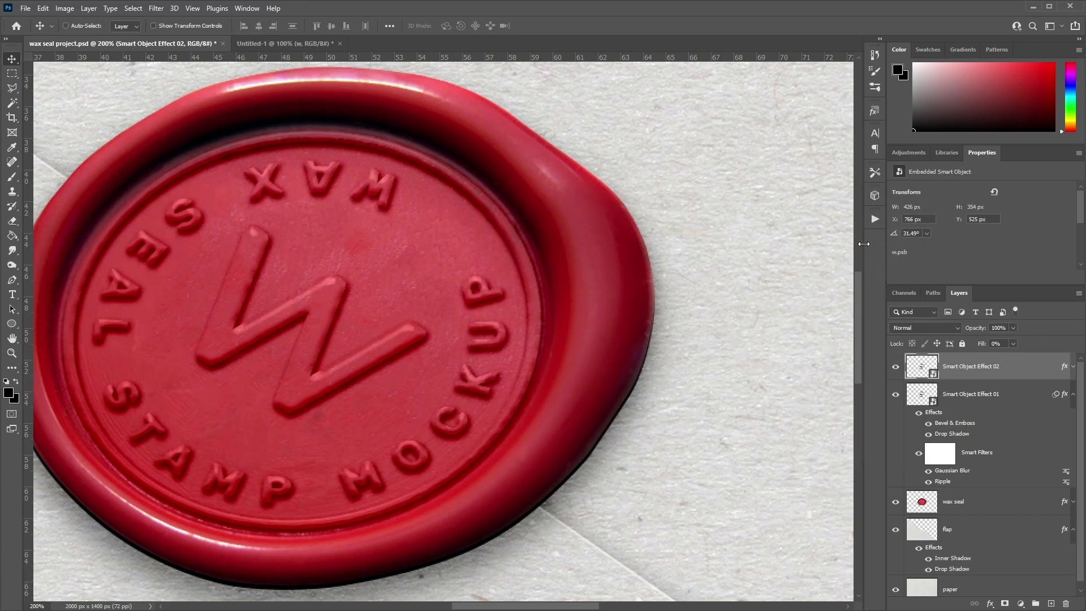
Apply a Ripple filter to Smart Object Effect 02 with a negative amount and Medium size.
{"action": "left_click", "coordinate": [157, 9]}
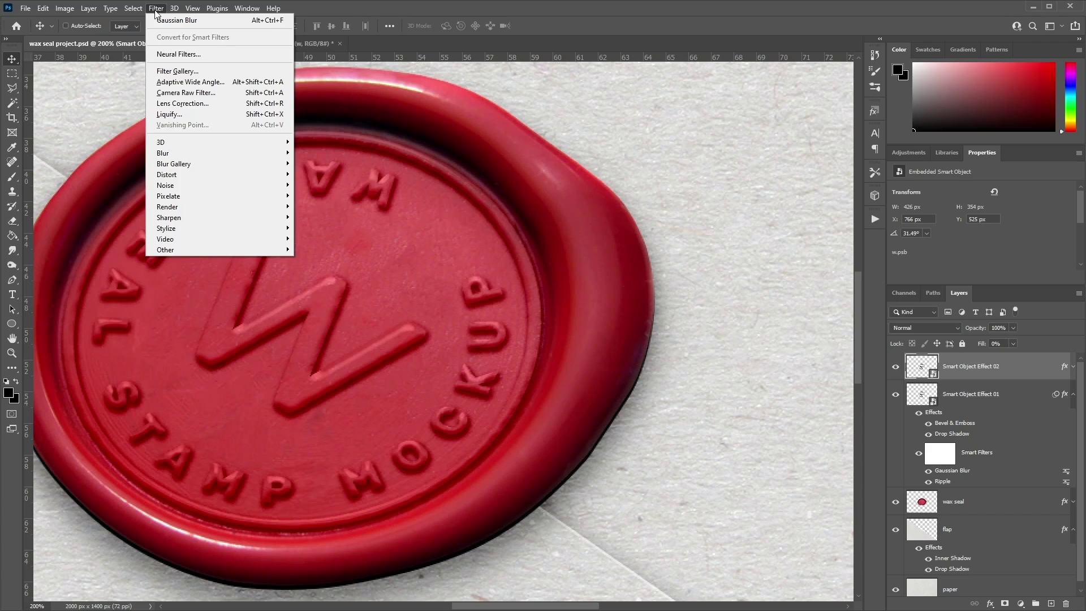
{"action": "mouse_move", "coordinate": [237, 175]}
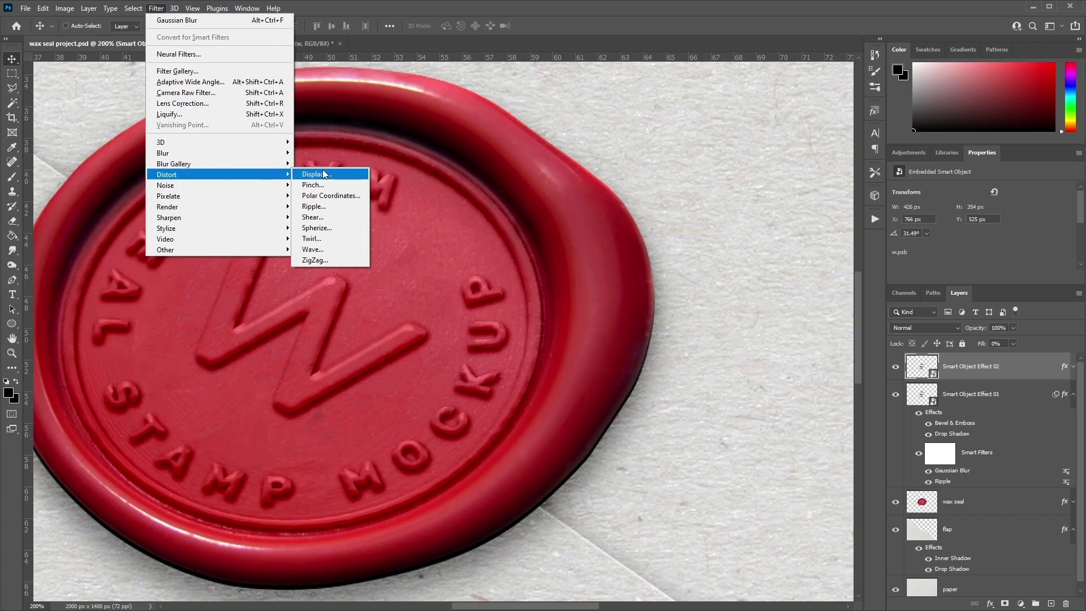
{"action": "left_click", "coordinate": [314, 207]}
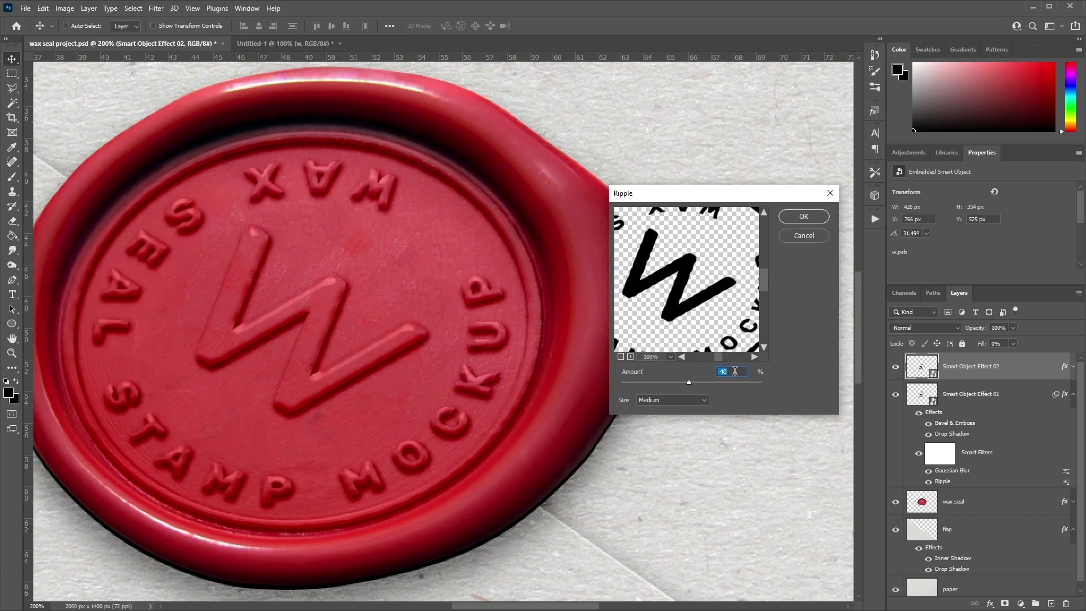
{"action": "type", "text": "-2"}
{"action": "left_click", "coordinate": [810, 218]}
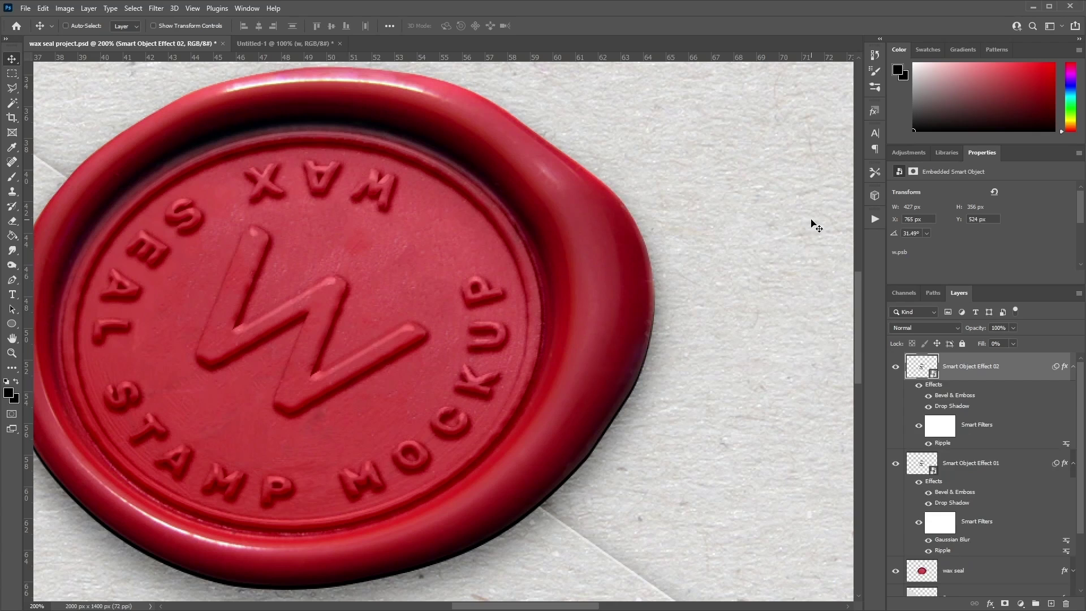
Apply a Gaussian Blur to Smart Object Effect 02 as a smart filter above the ripple.
{"action": "left_click", "coordinate": [157, 8]}
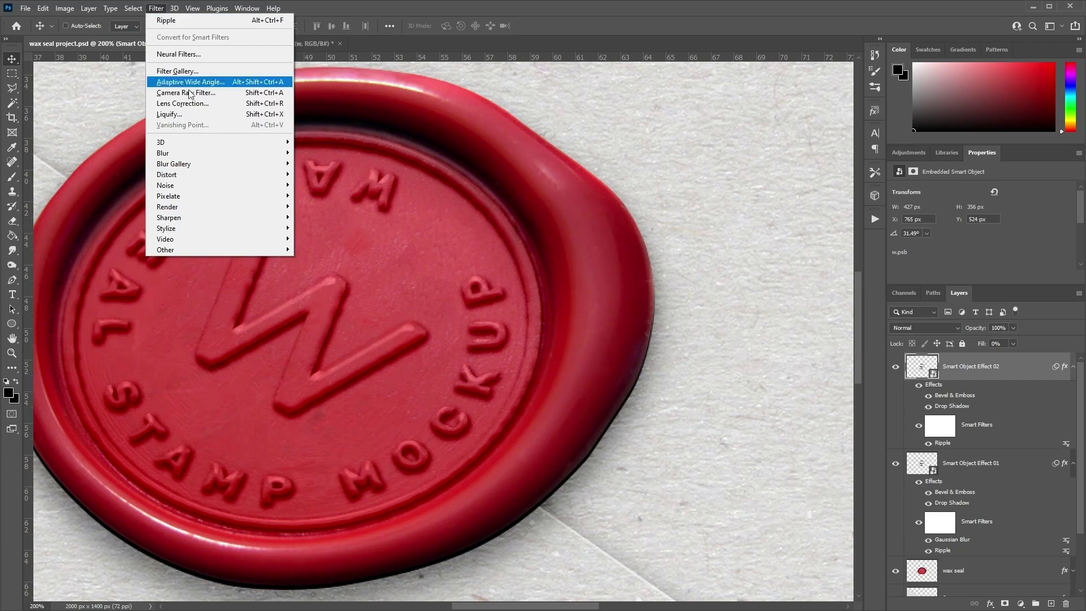
{"action": "mouse_move", "coordinate": [226, 154]}
{"action": "left_click", "coordinate": [347, 196]}
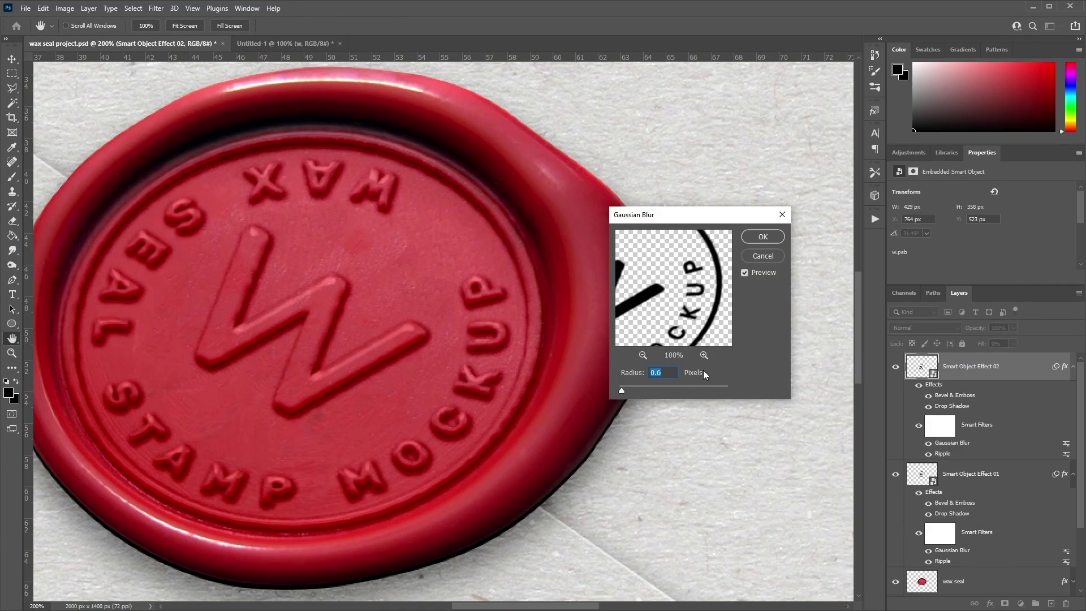
{"action": "type", "text": "0"}
{"action": "left_click", "coordinate": [763, 238]}
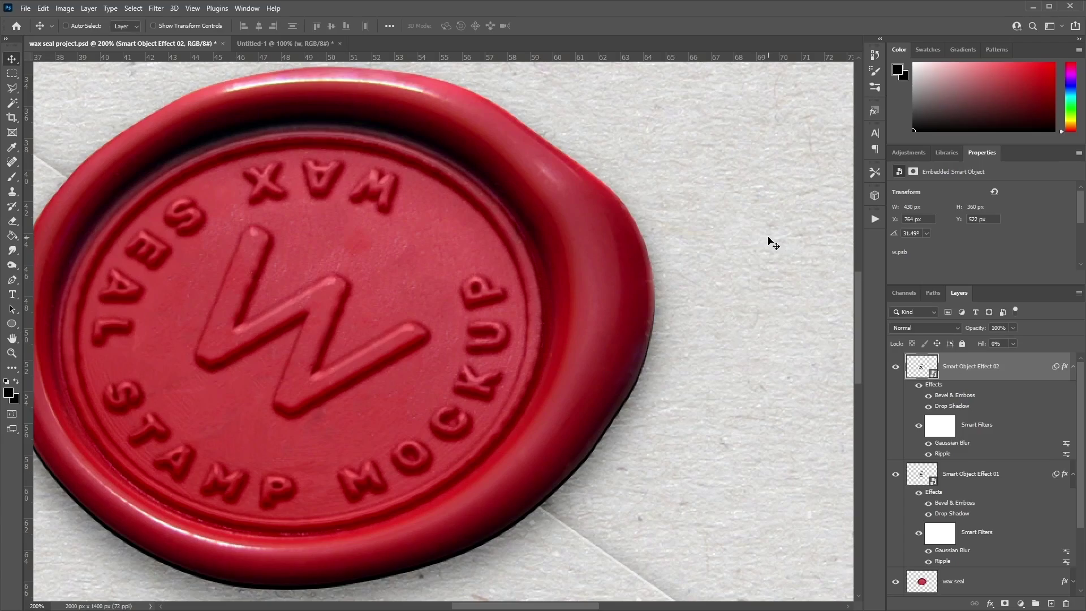
{"action": "key", "text": "ctrl+minus"}
{"action": "key", "text": "ctrl+minus"}
{"action": "key", "text": "ctrl+minus"}
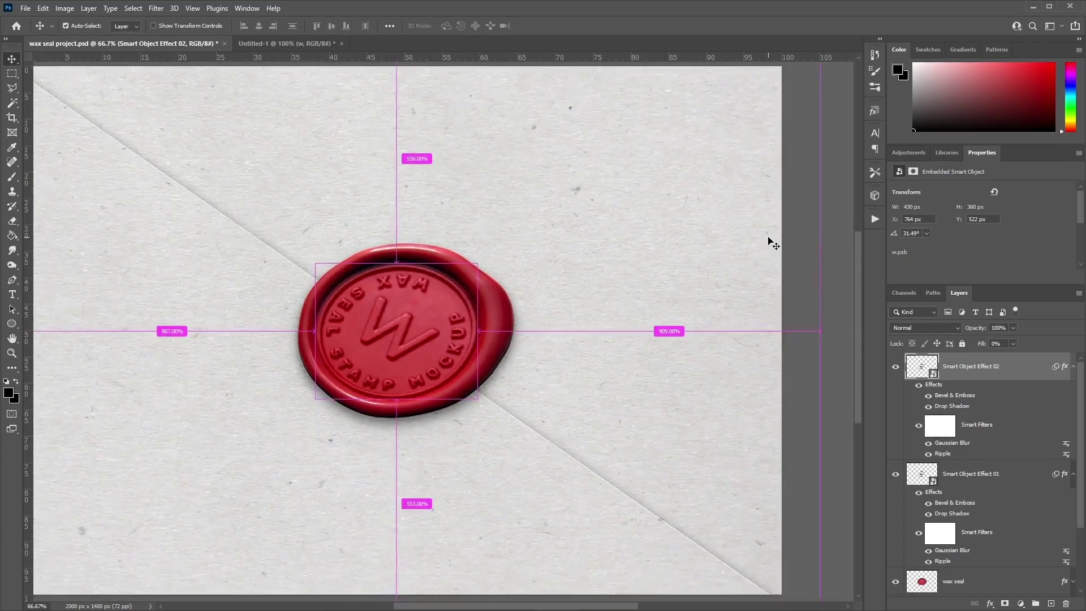